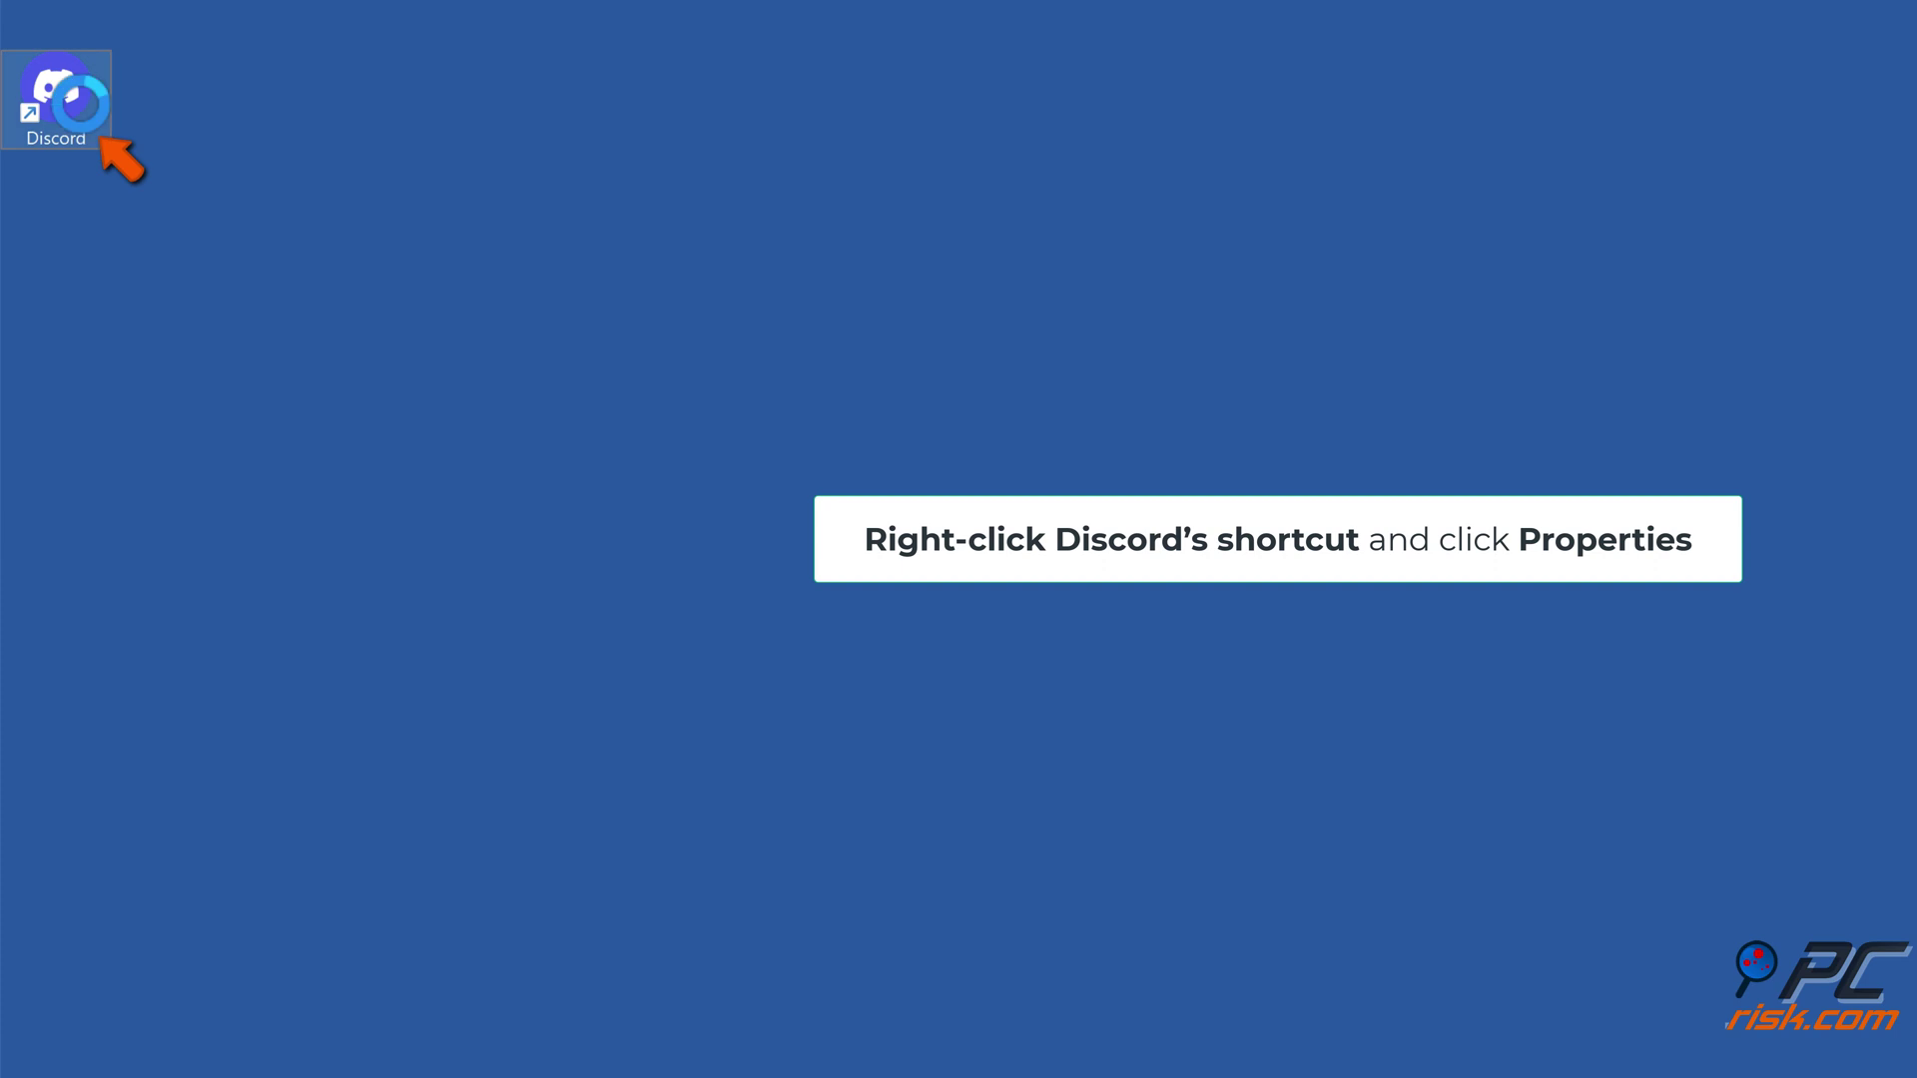
right_click(81, 105)
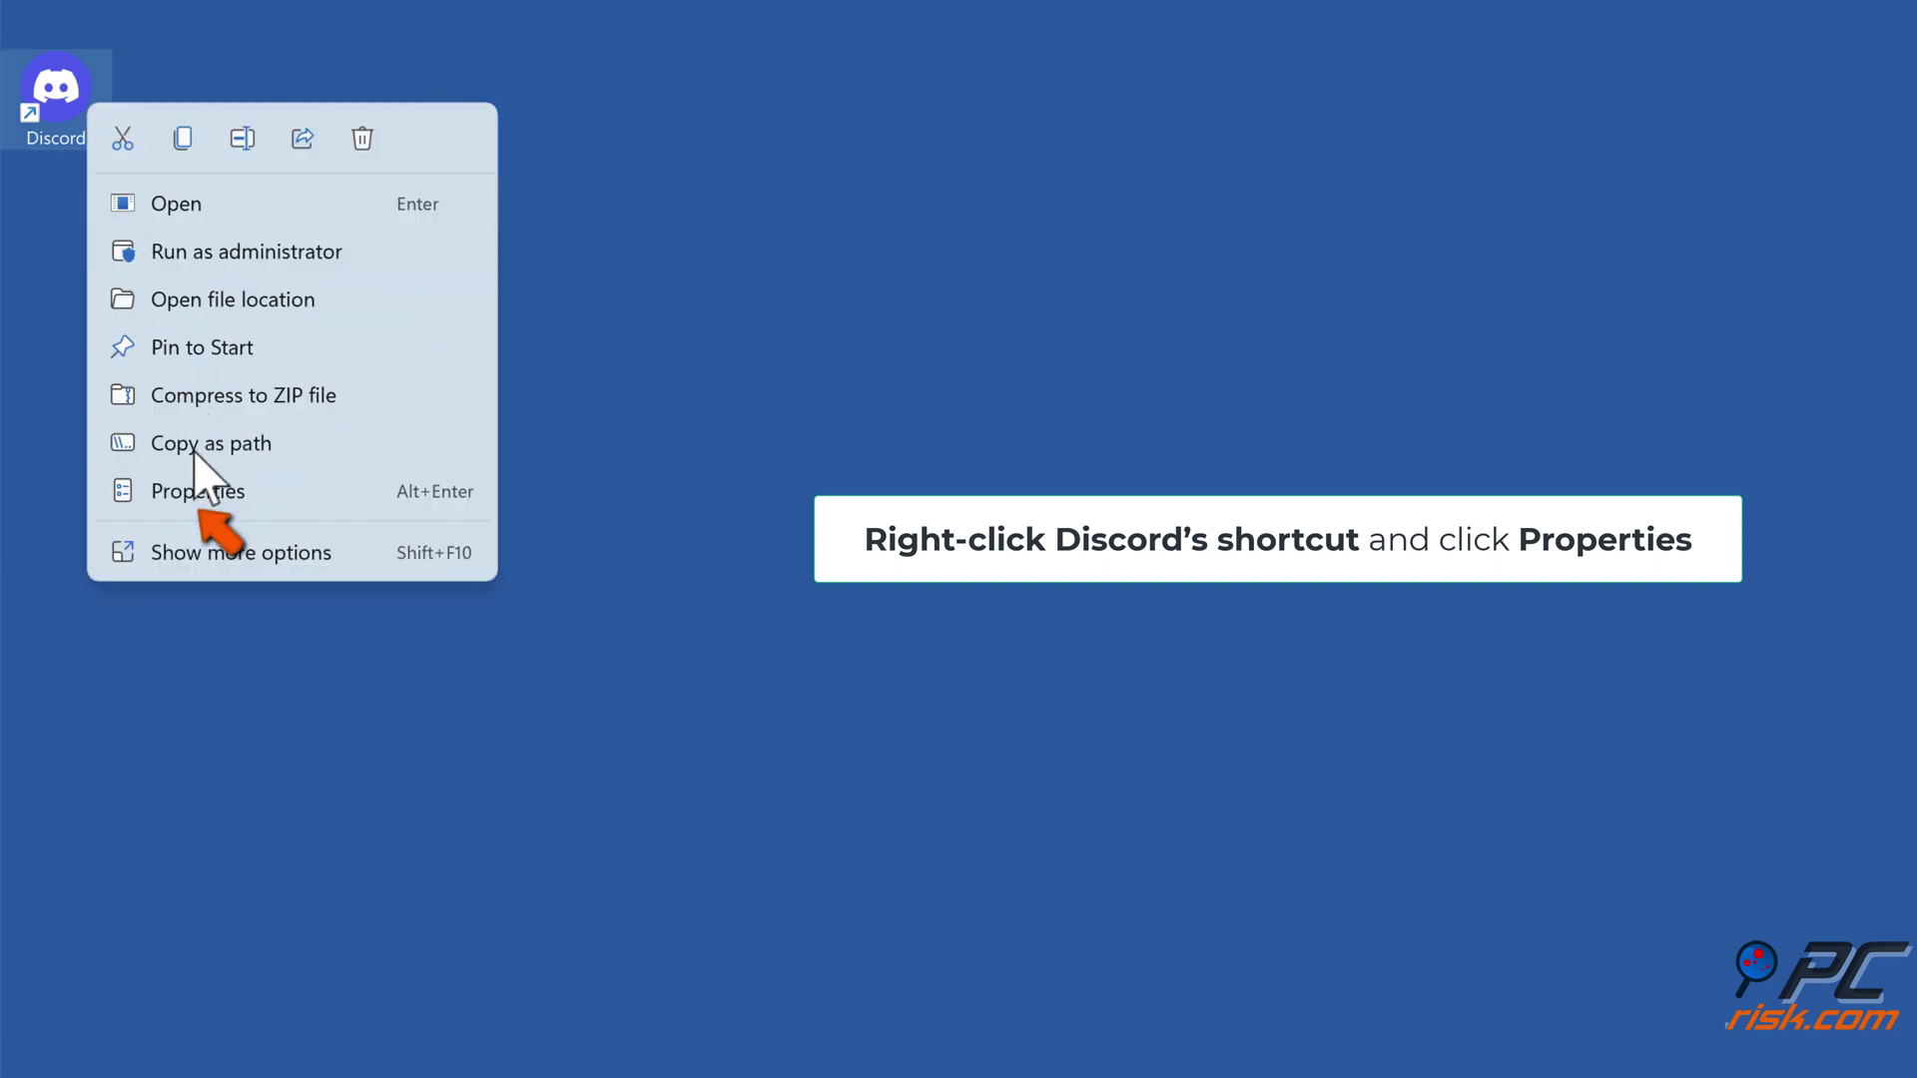
click(195, 494)
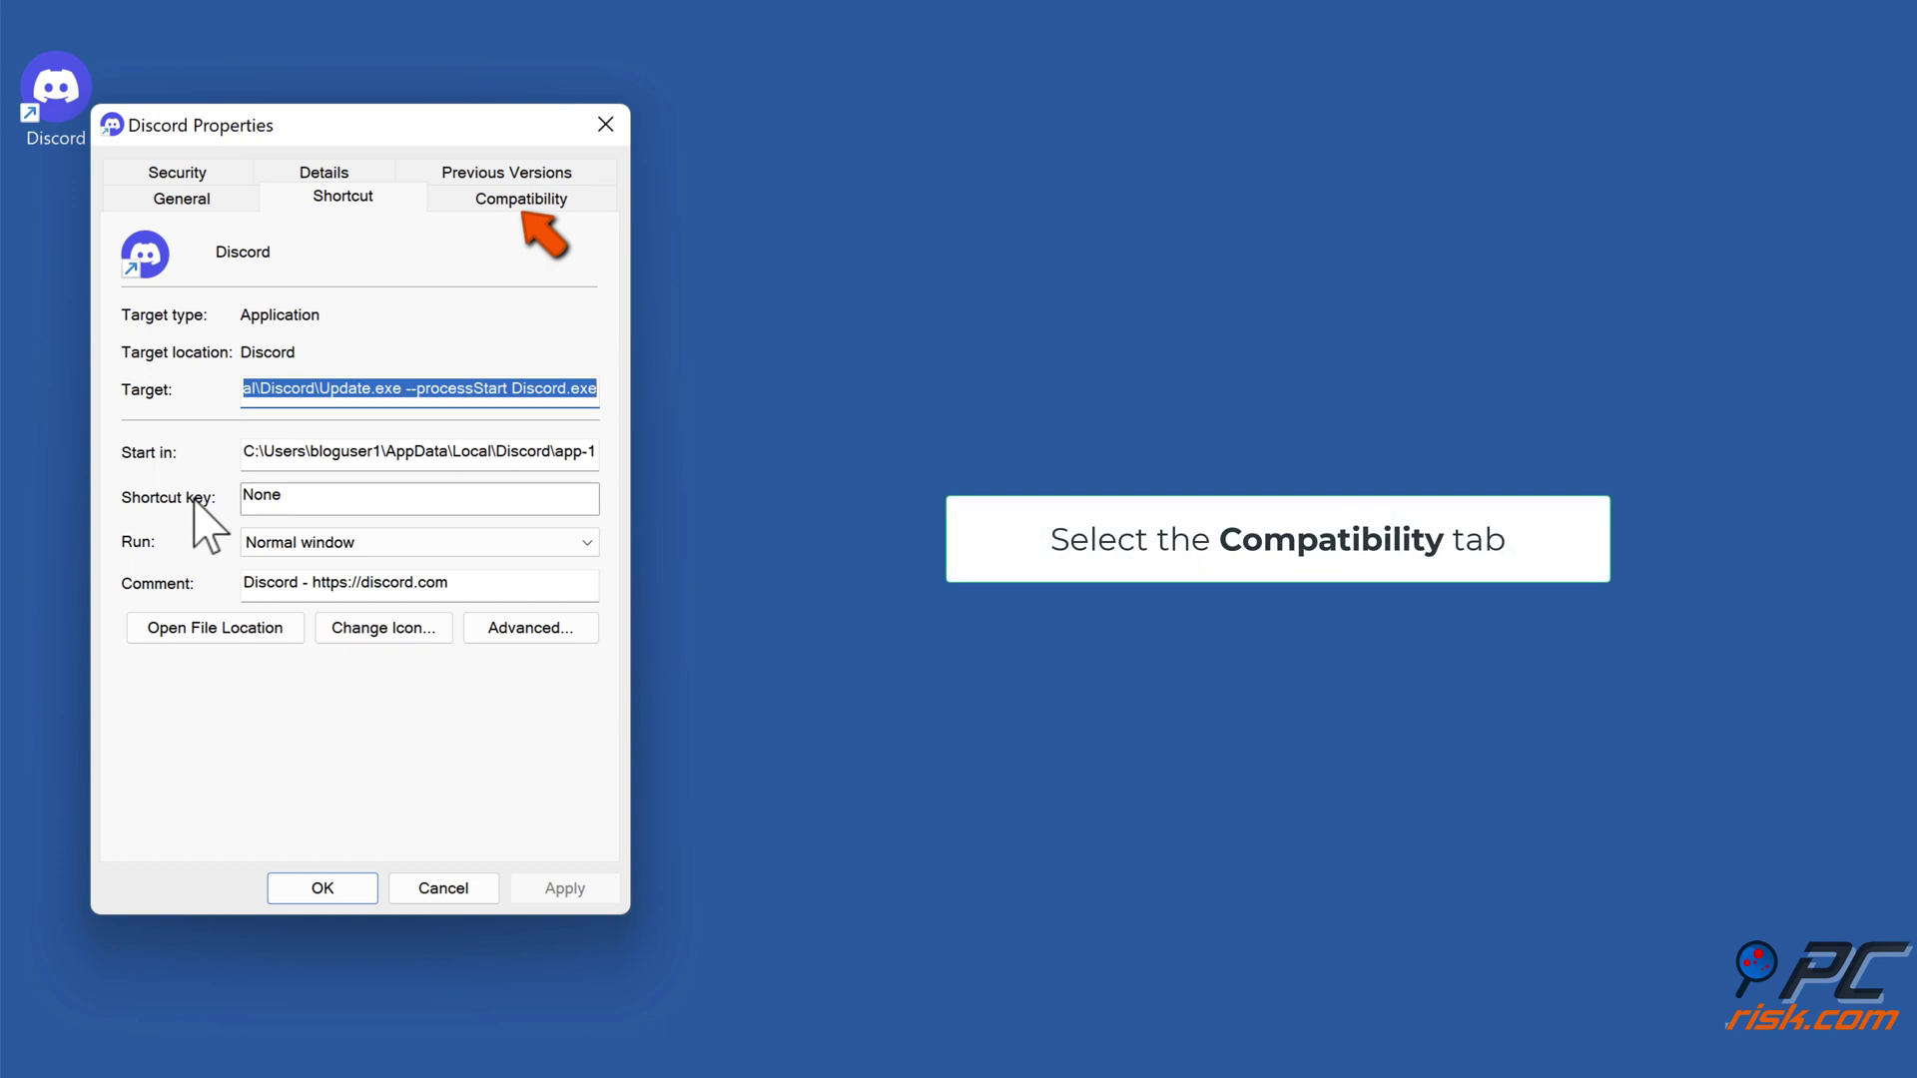
click(518, 202)
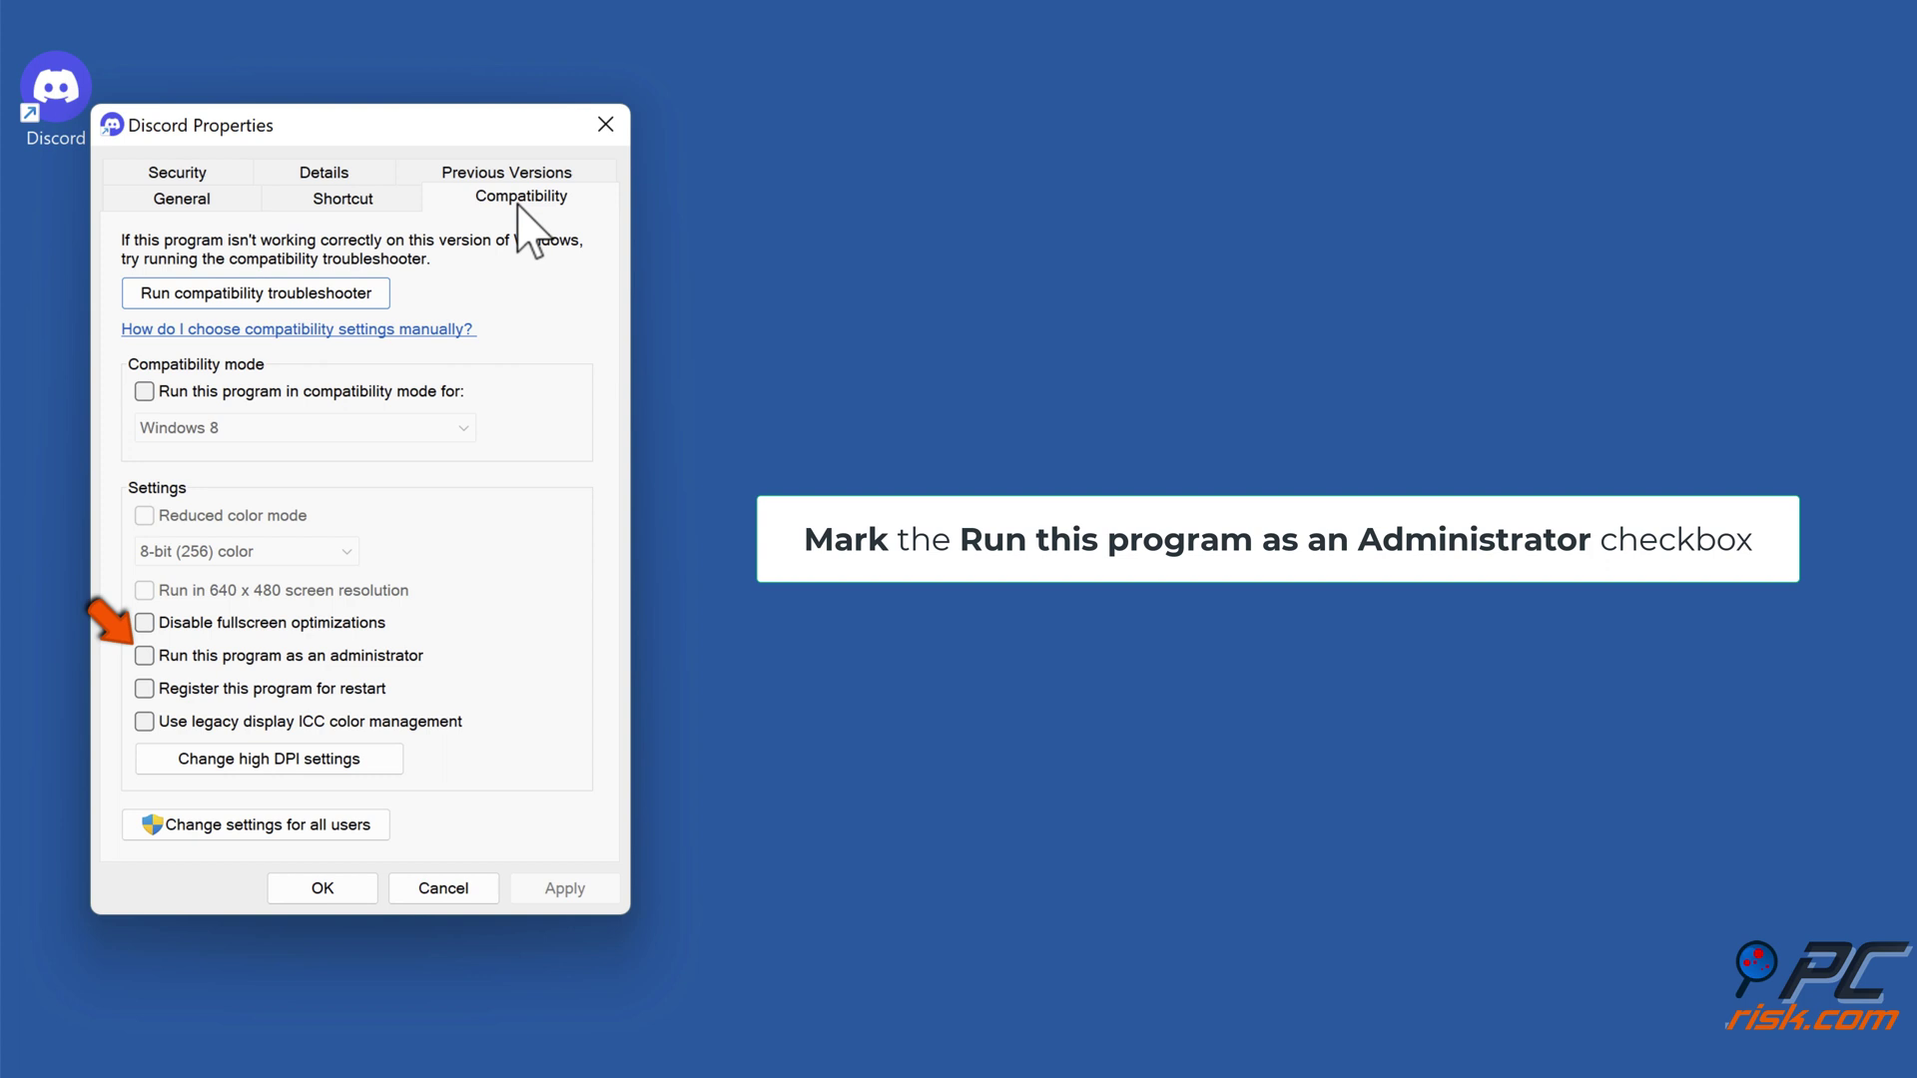
click(142, 658)
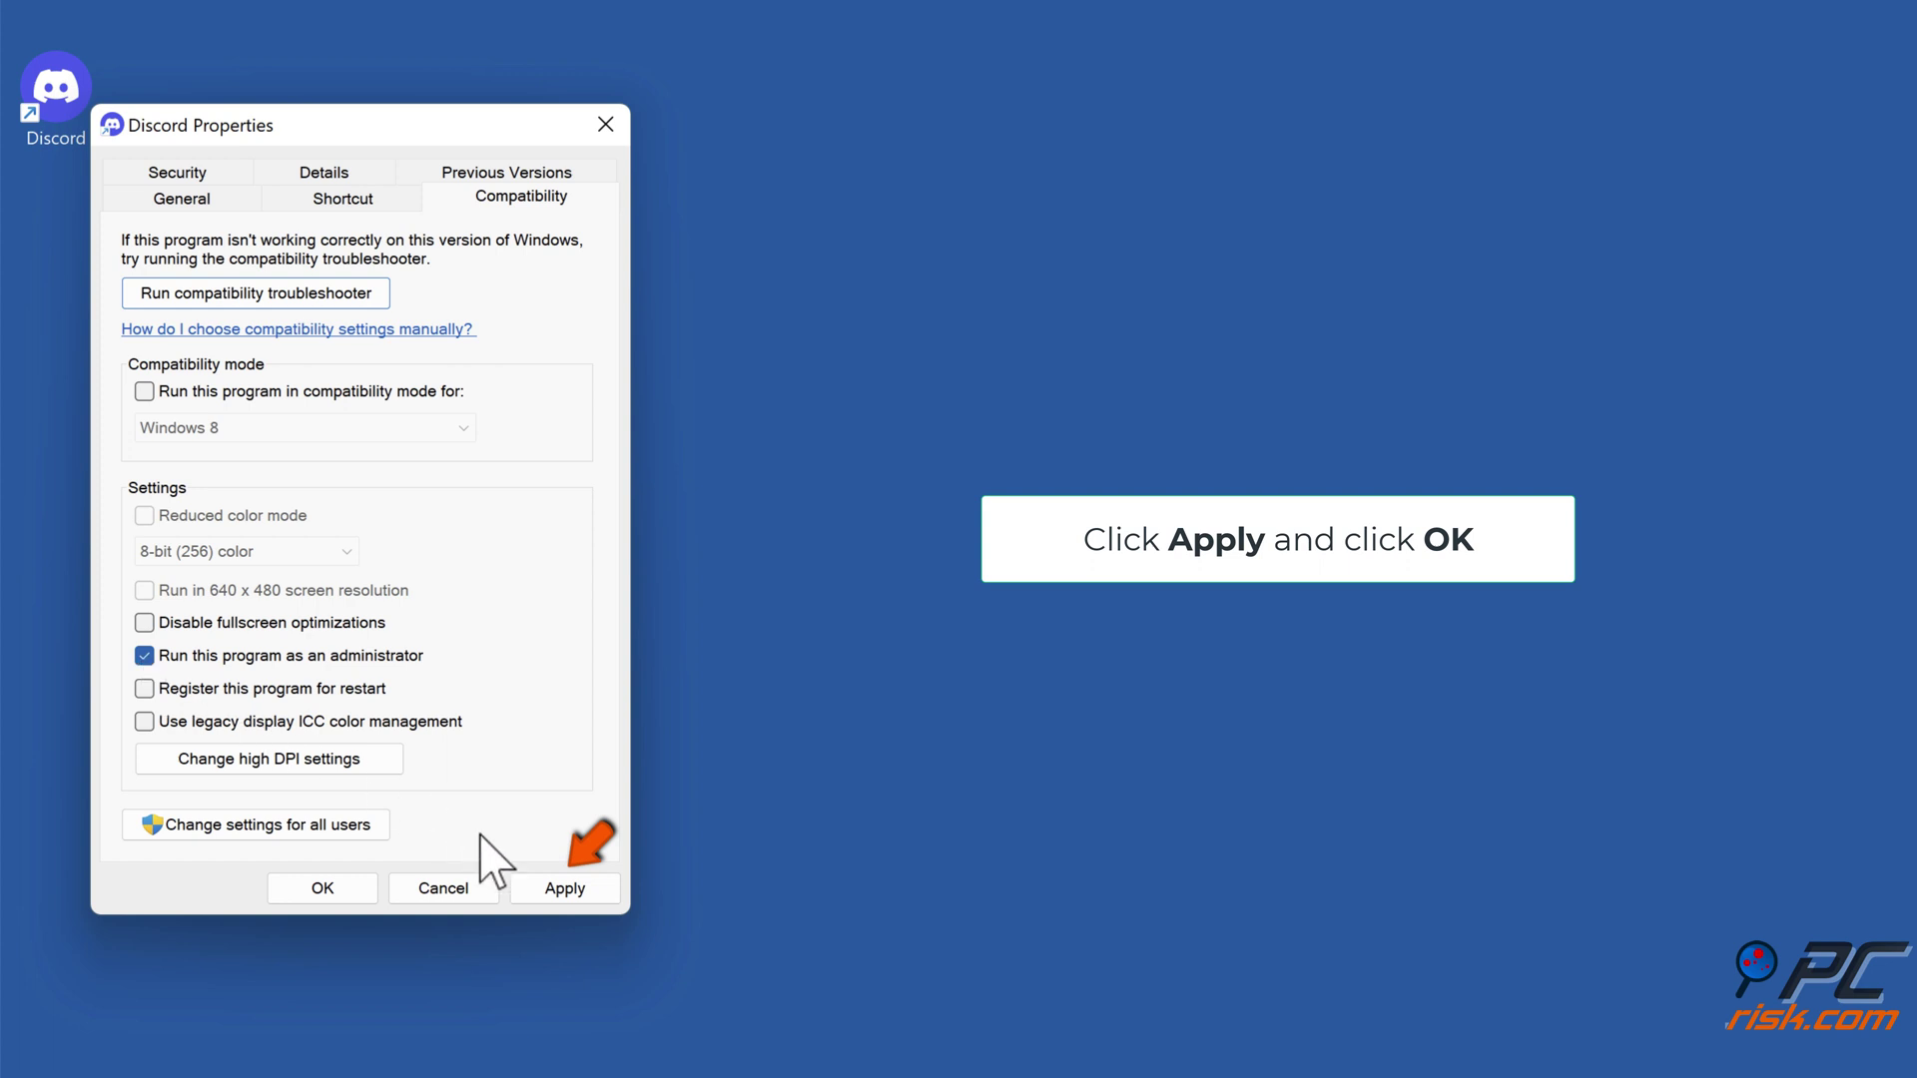
click(559, 894)
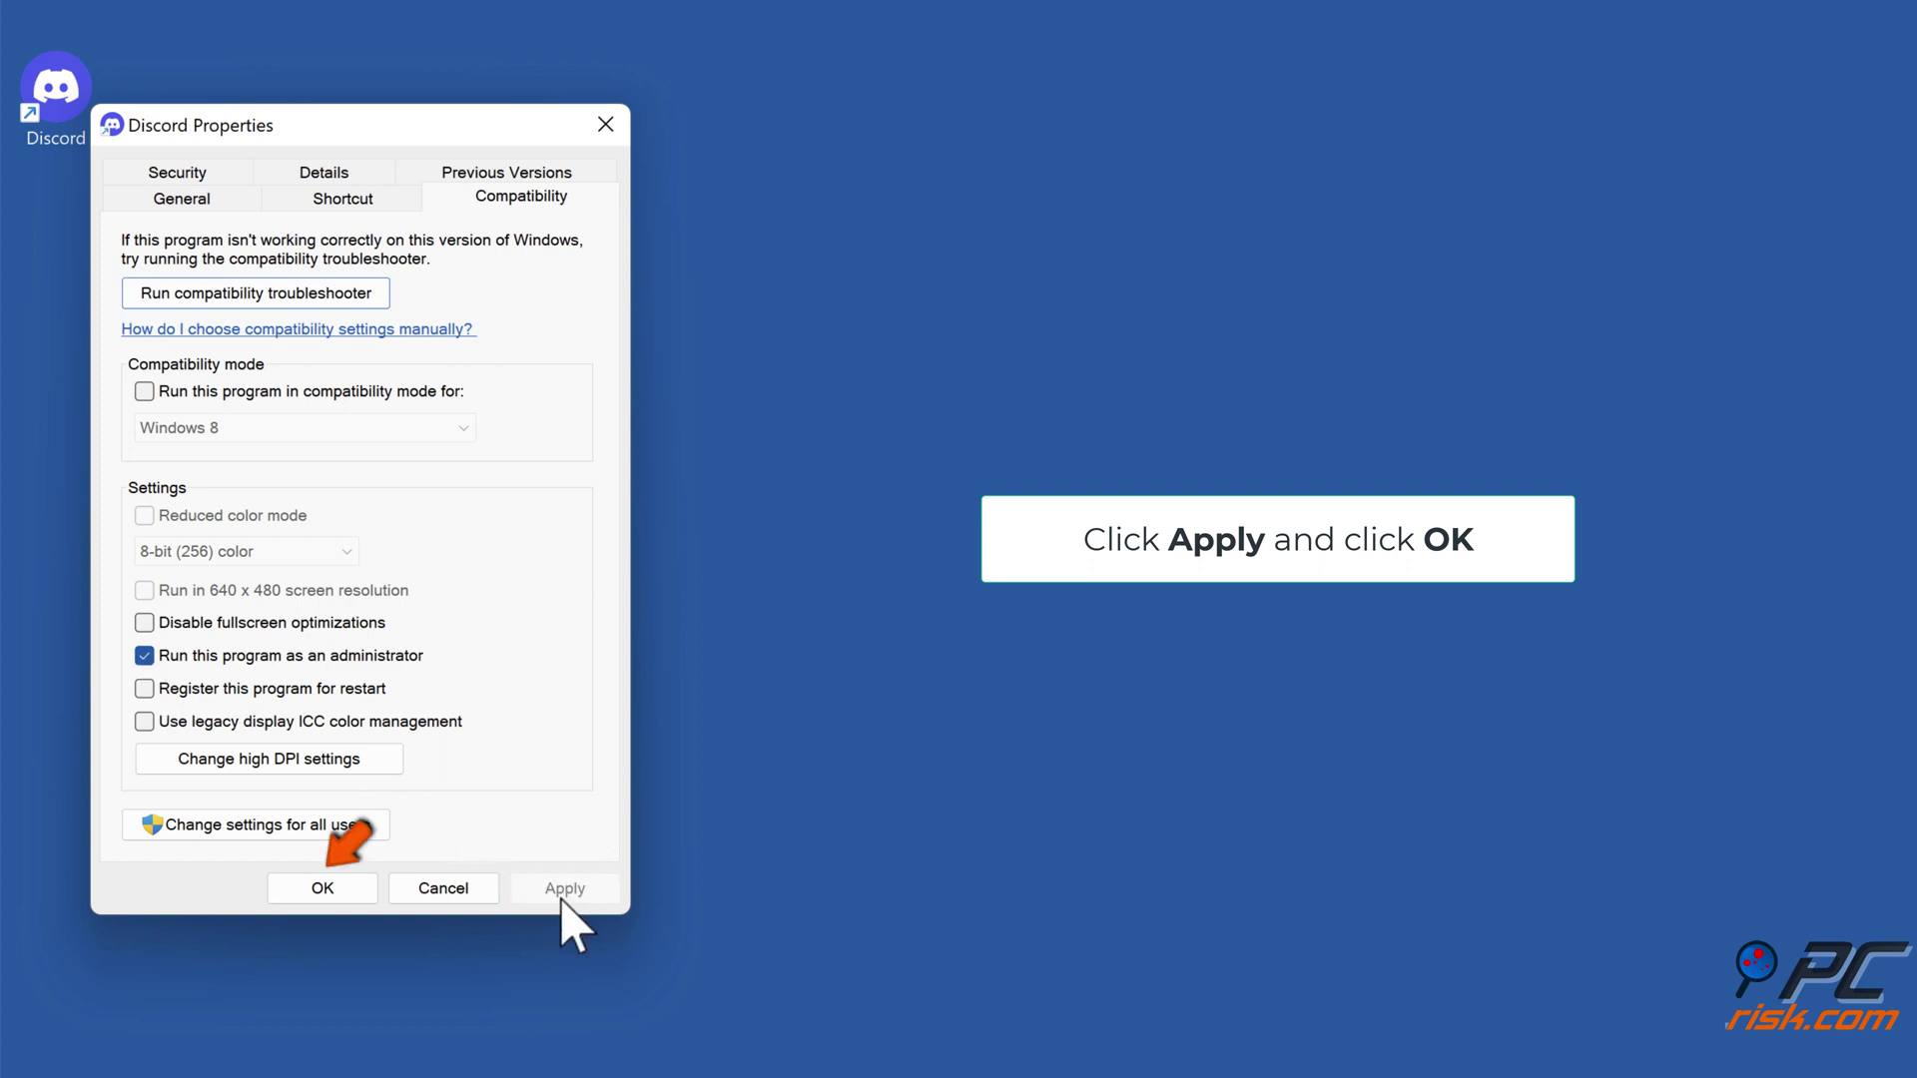
click(327, 903)
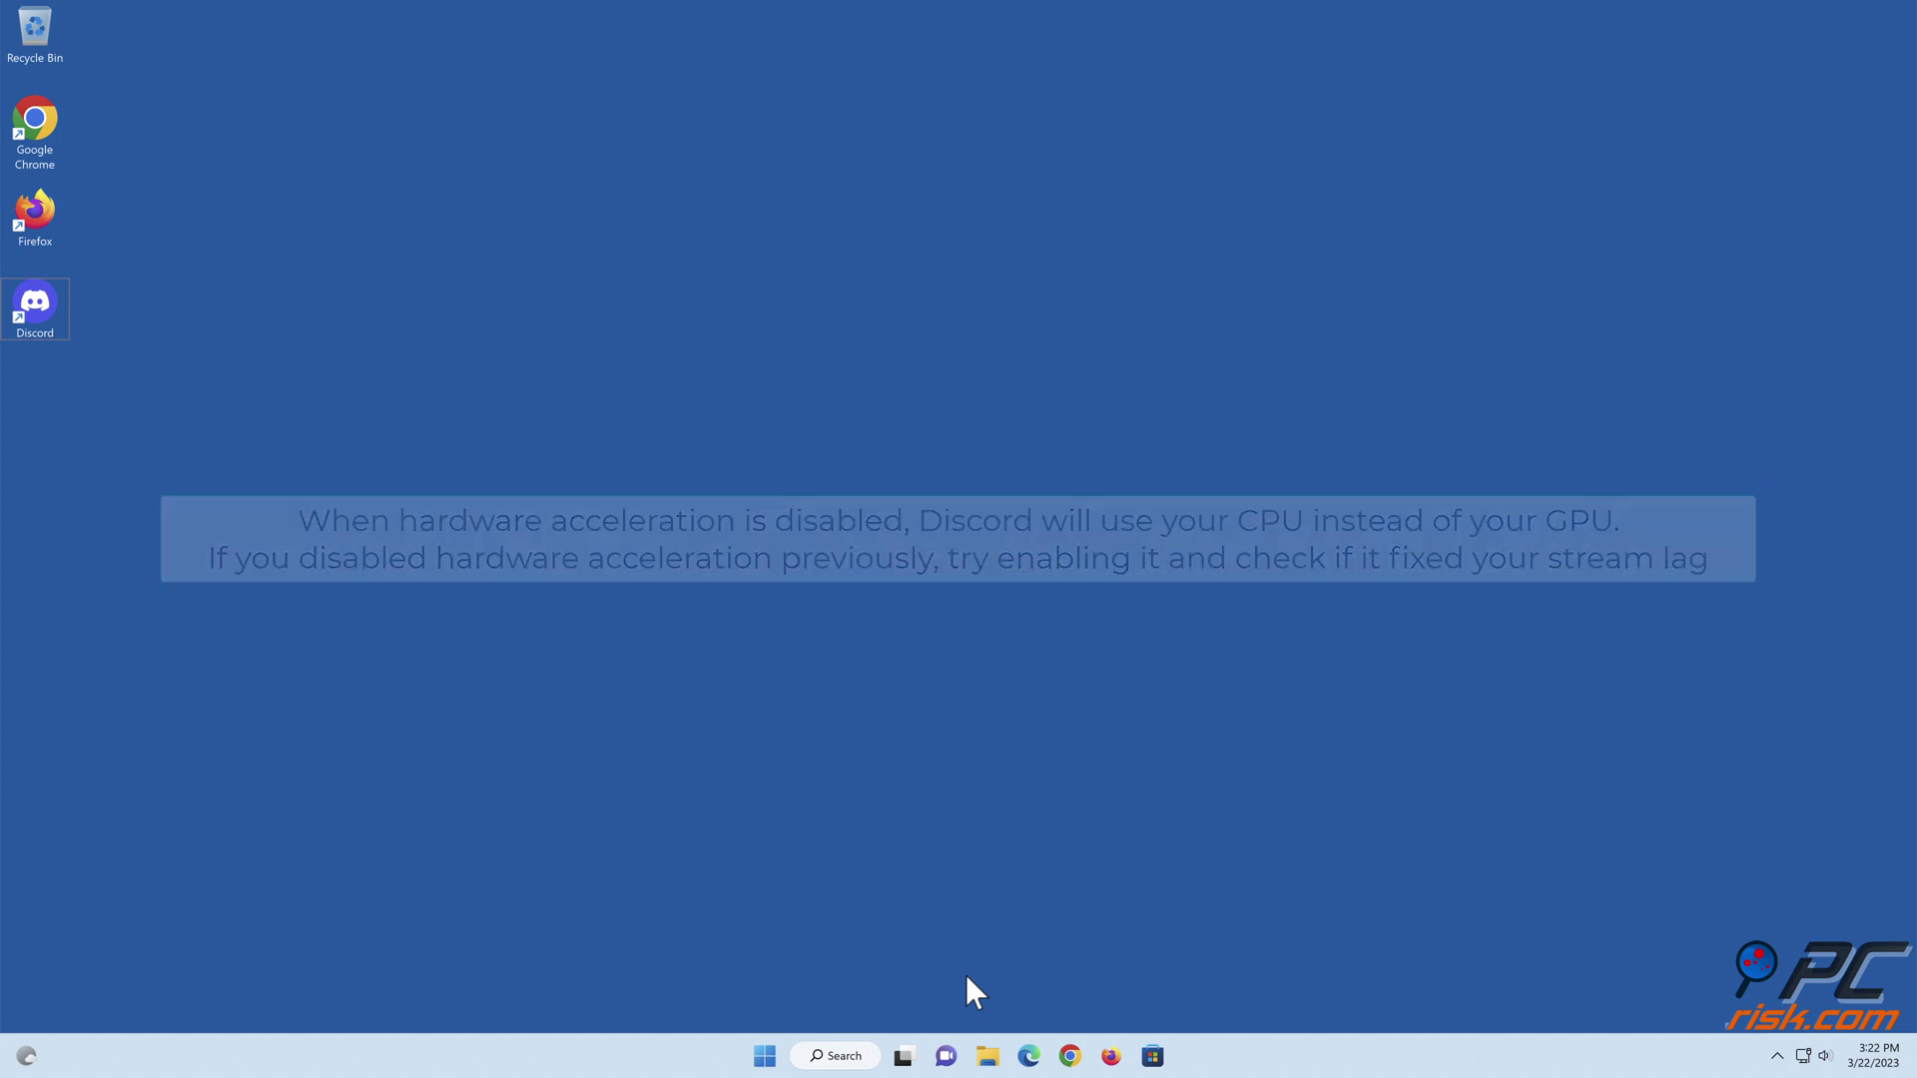
Step: Launch Discord, turn off Hardware Acceleration in the Advanced user settings with the relaunch confirmed, and close its window
double_click(38, 333)
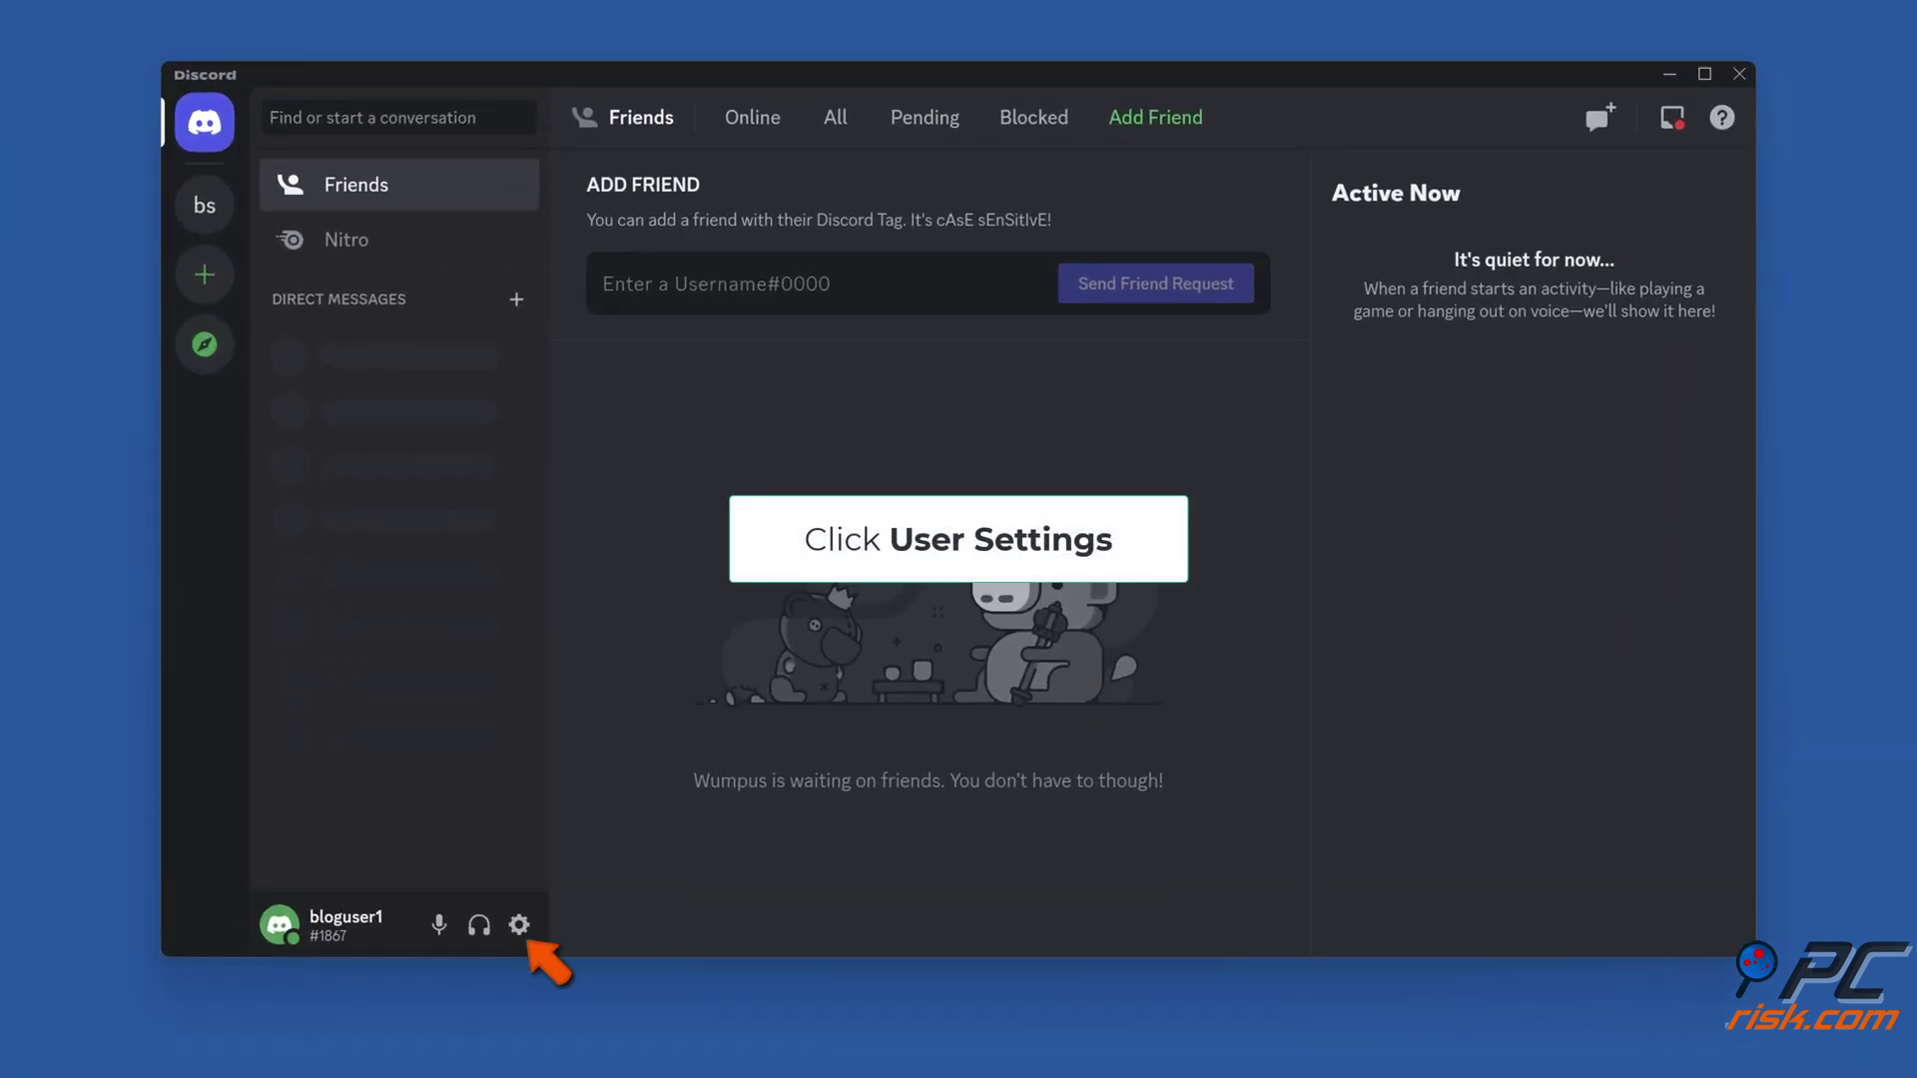
click(520, 925)
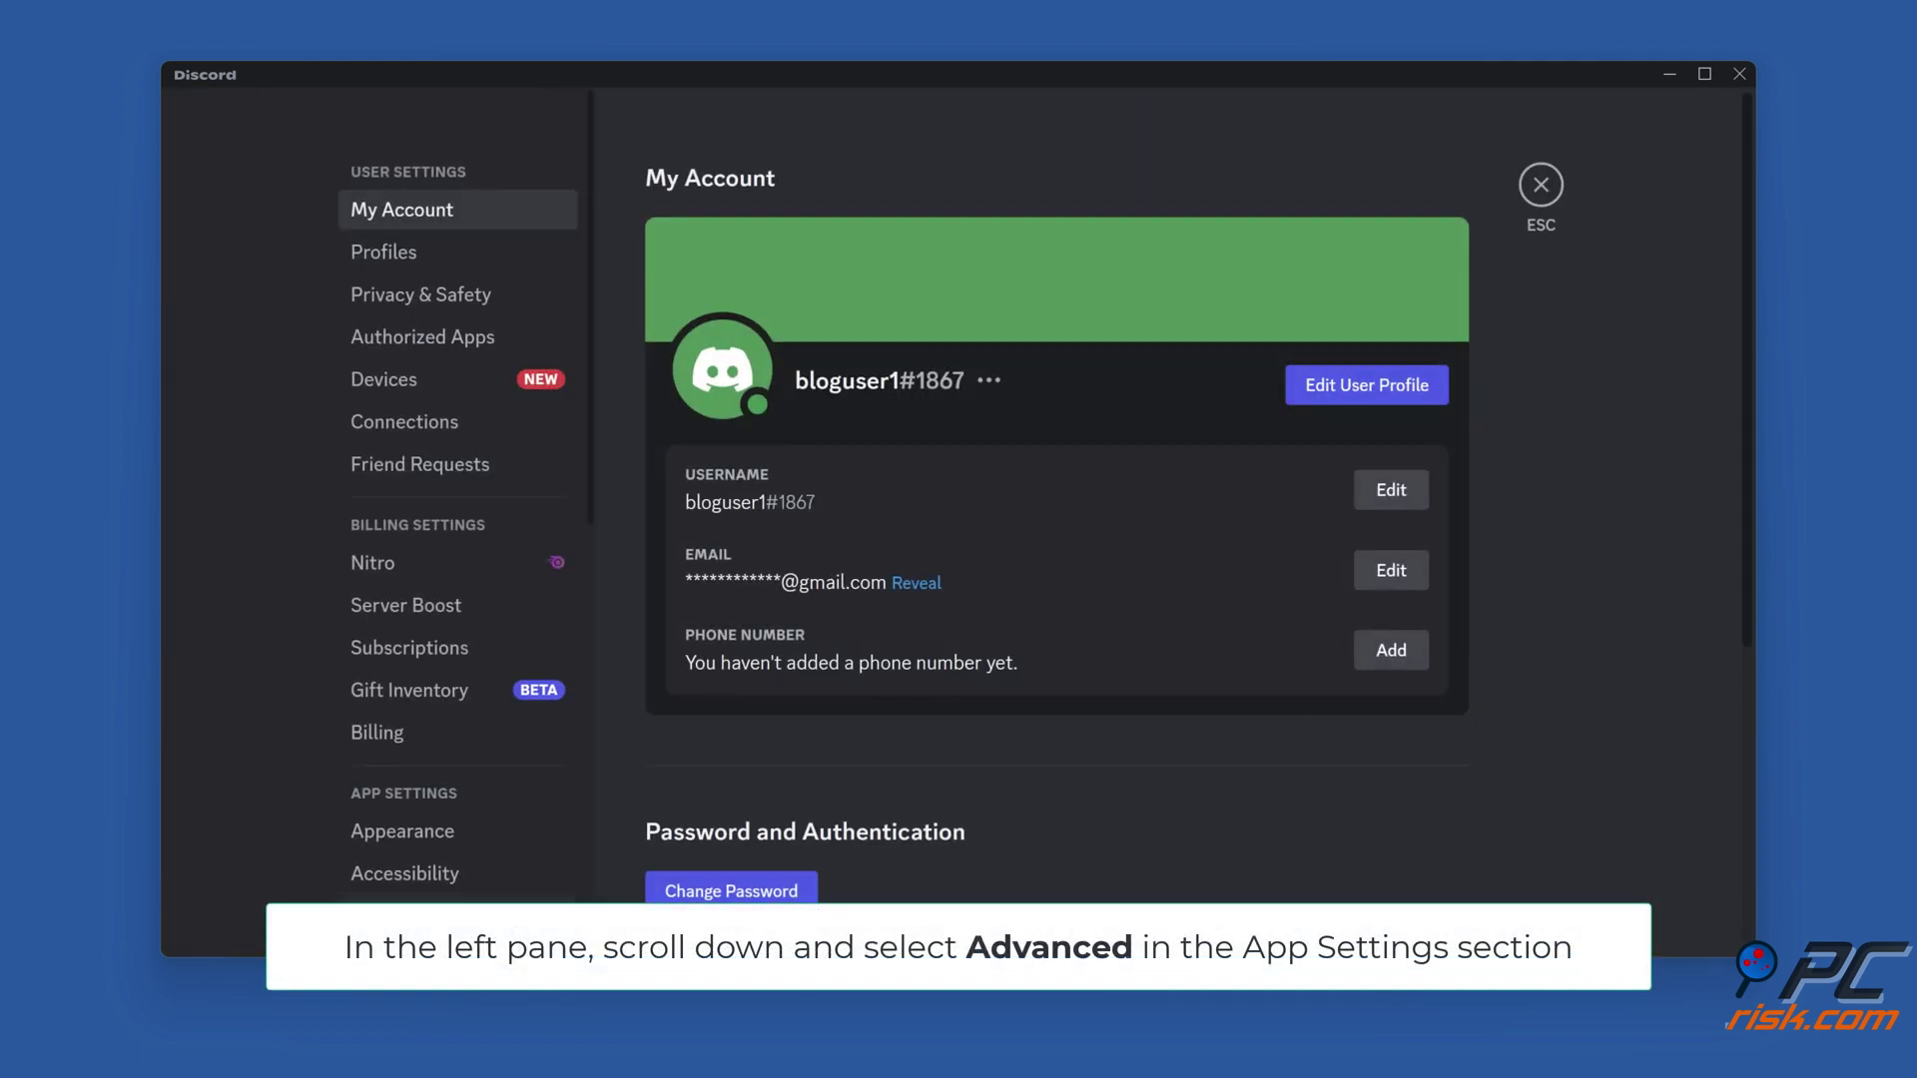
scroll(458, 499, down, 8)
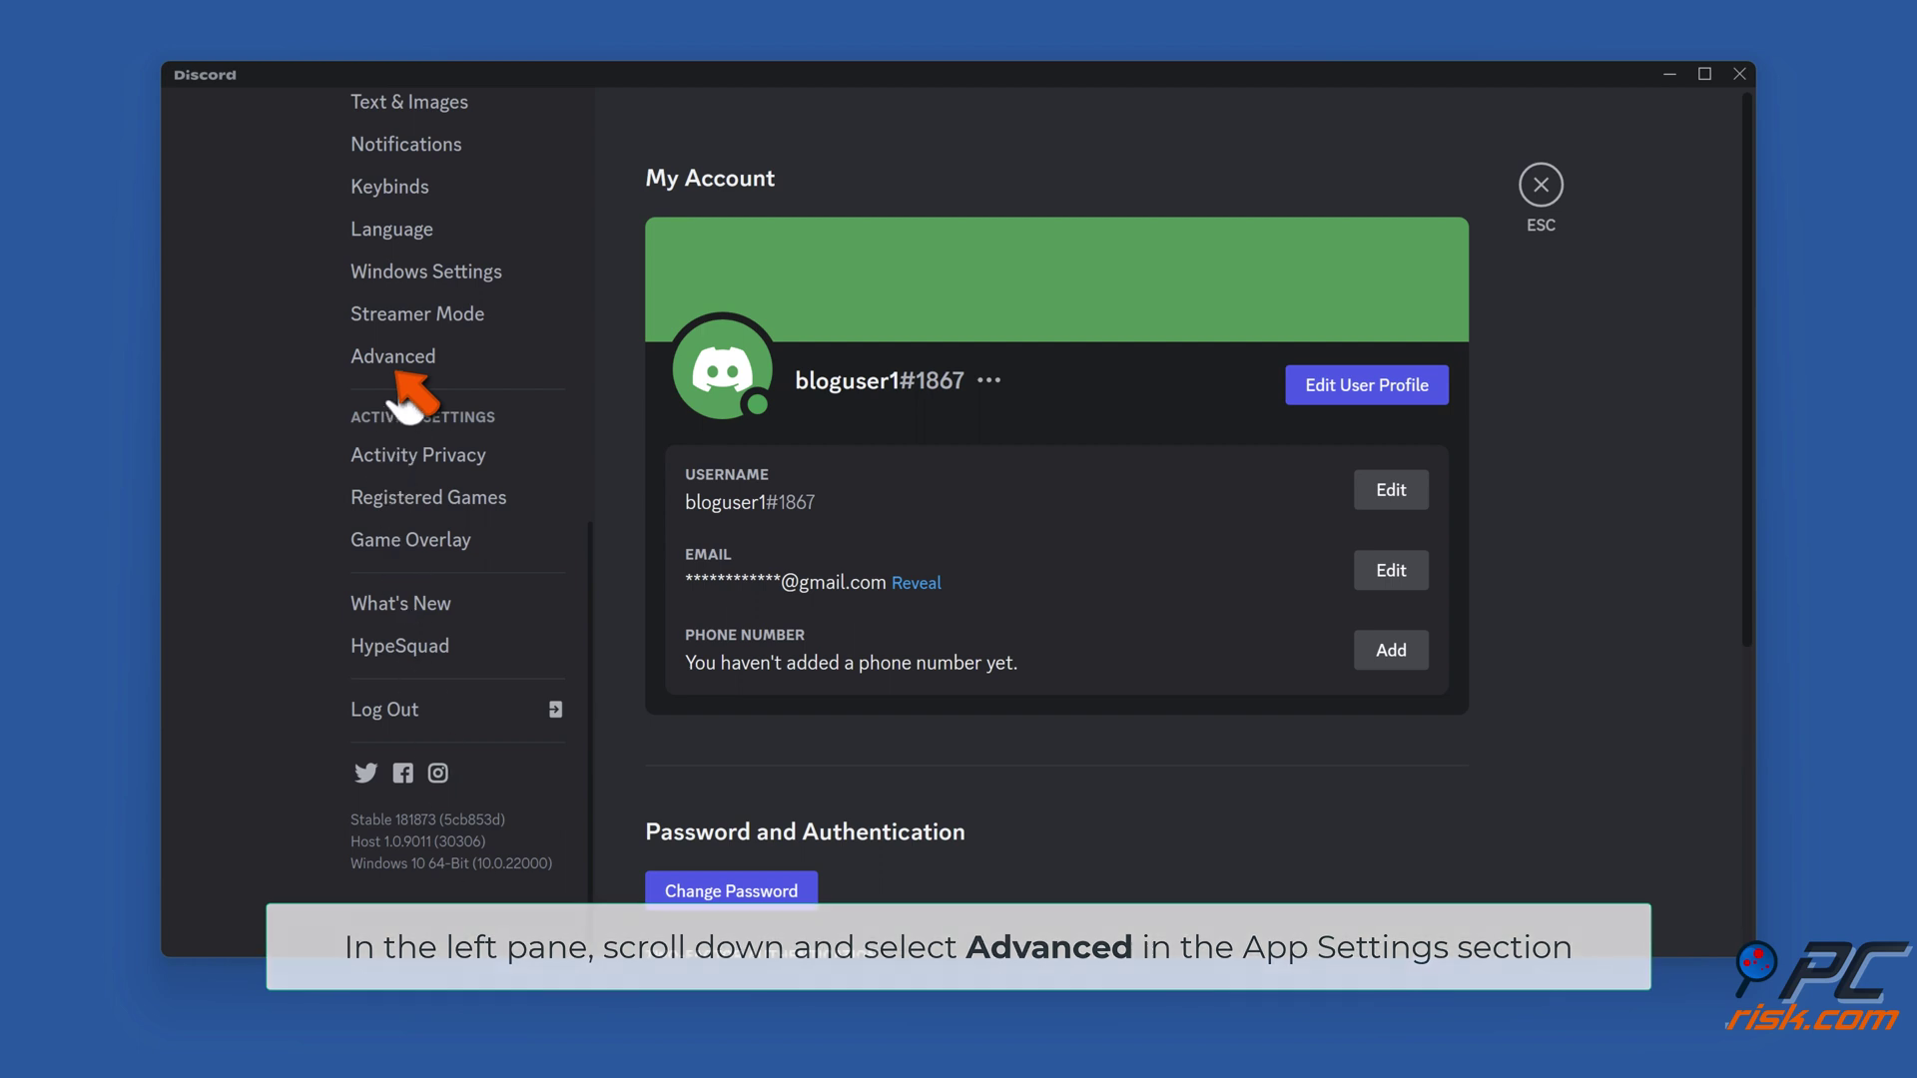
click(401, 377)
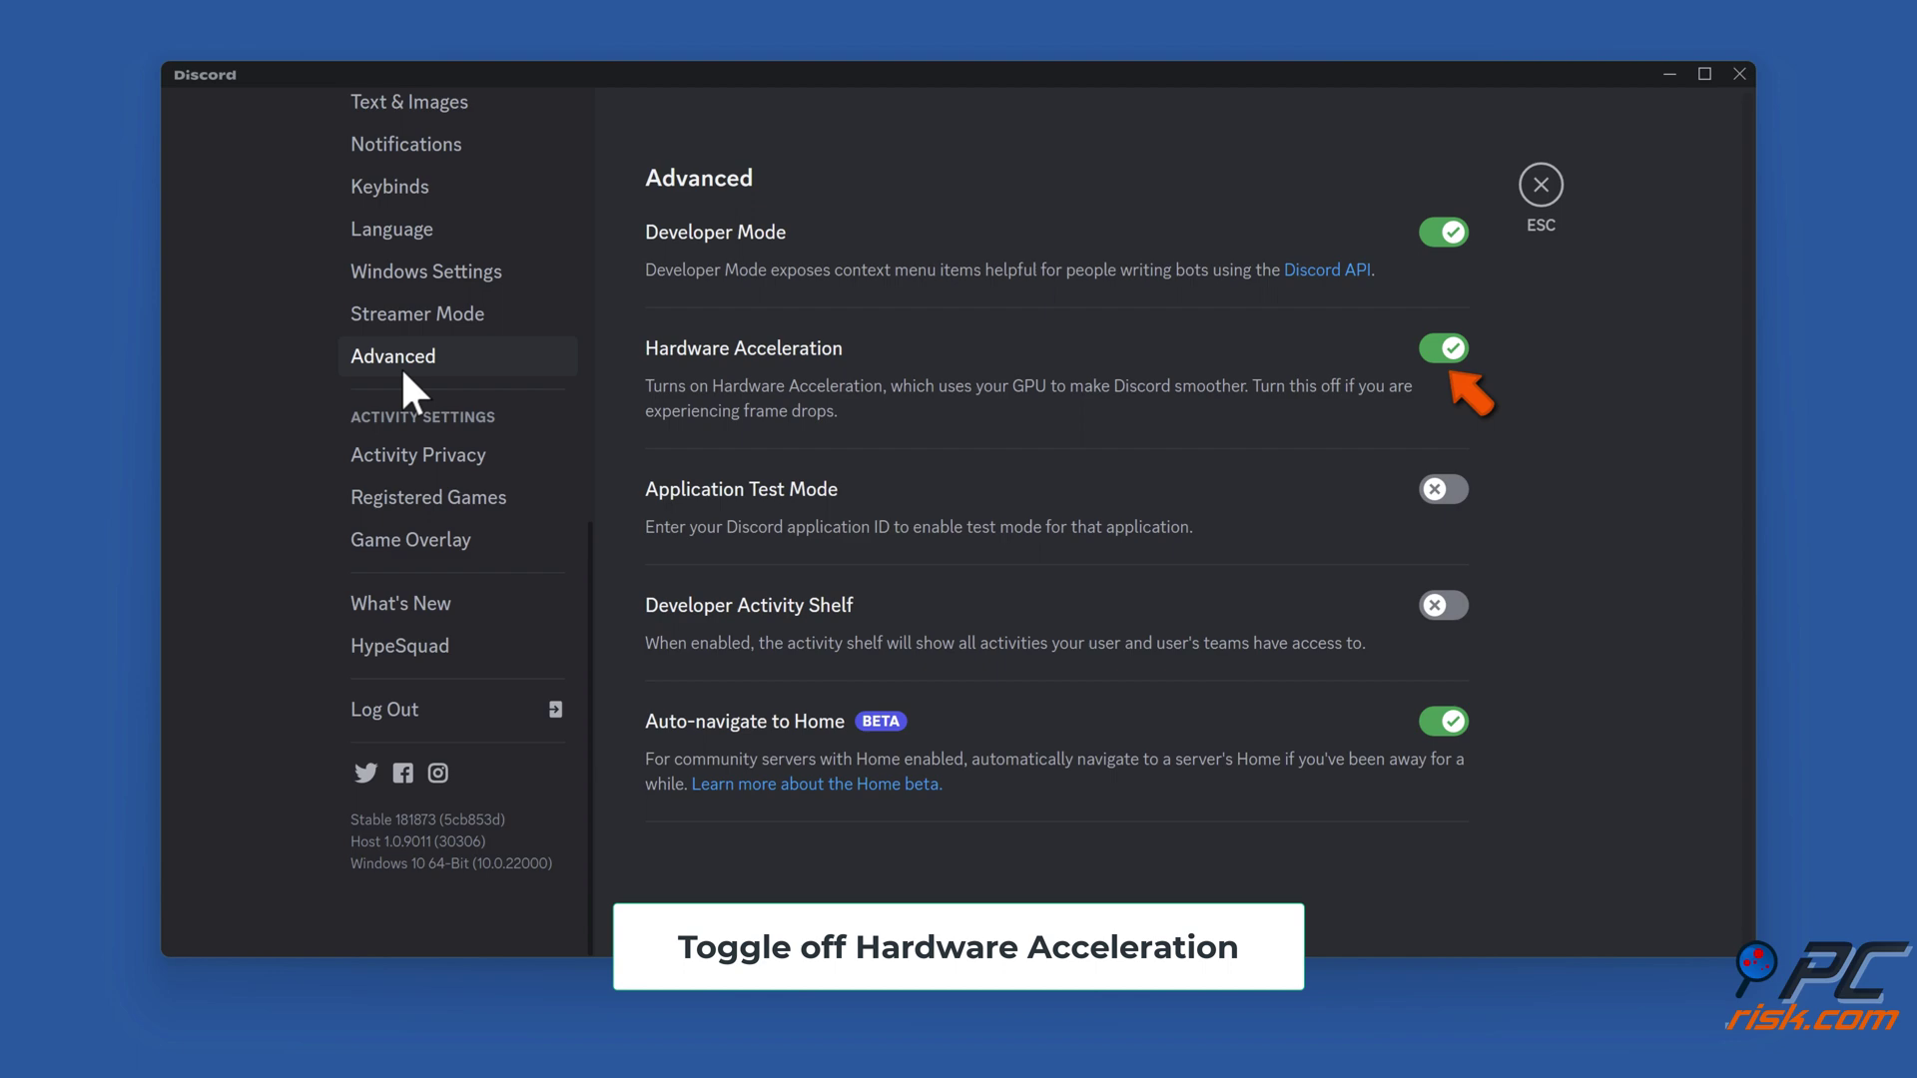
click(1447, 355)
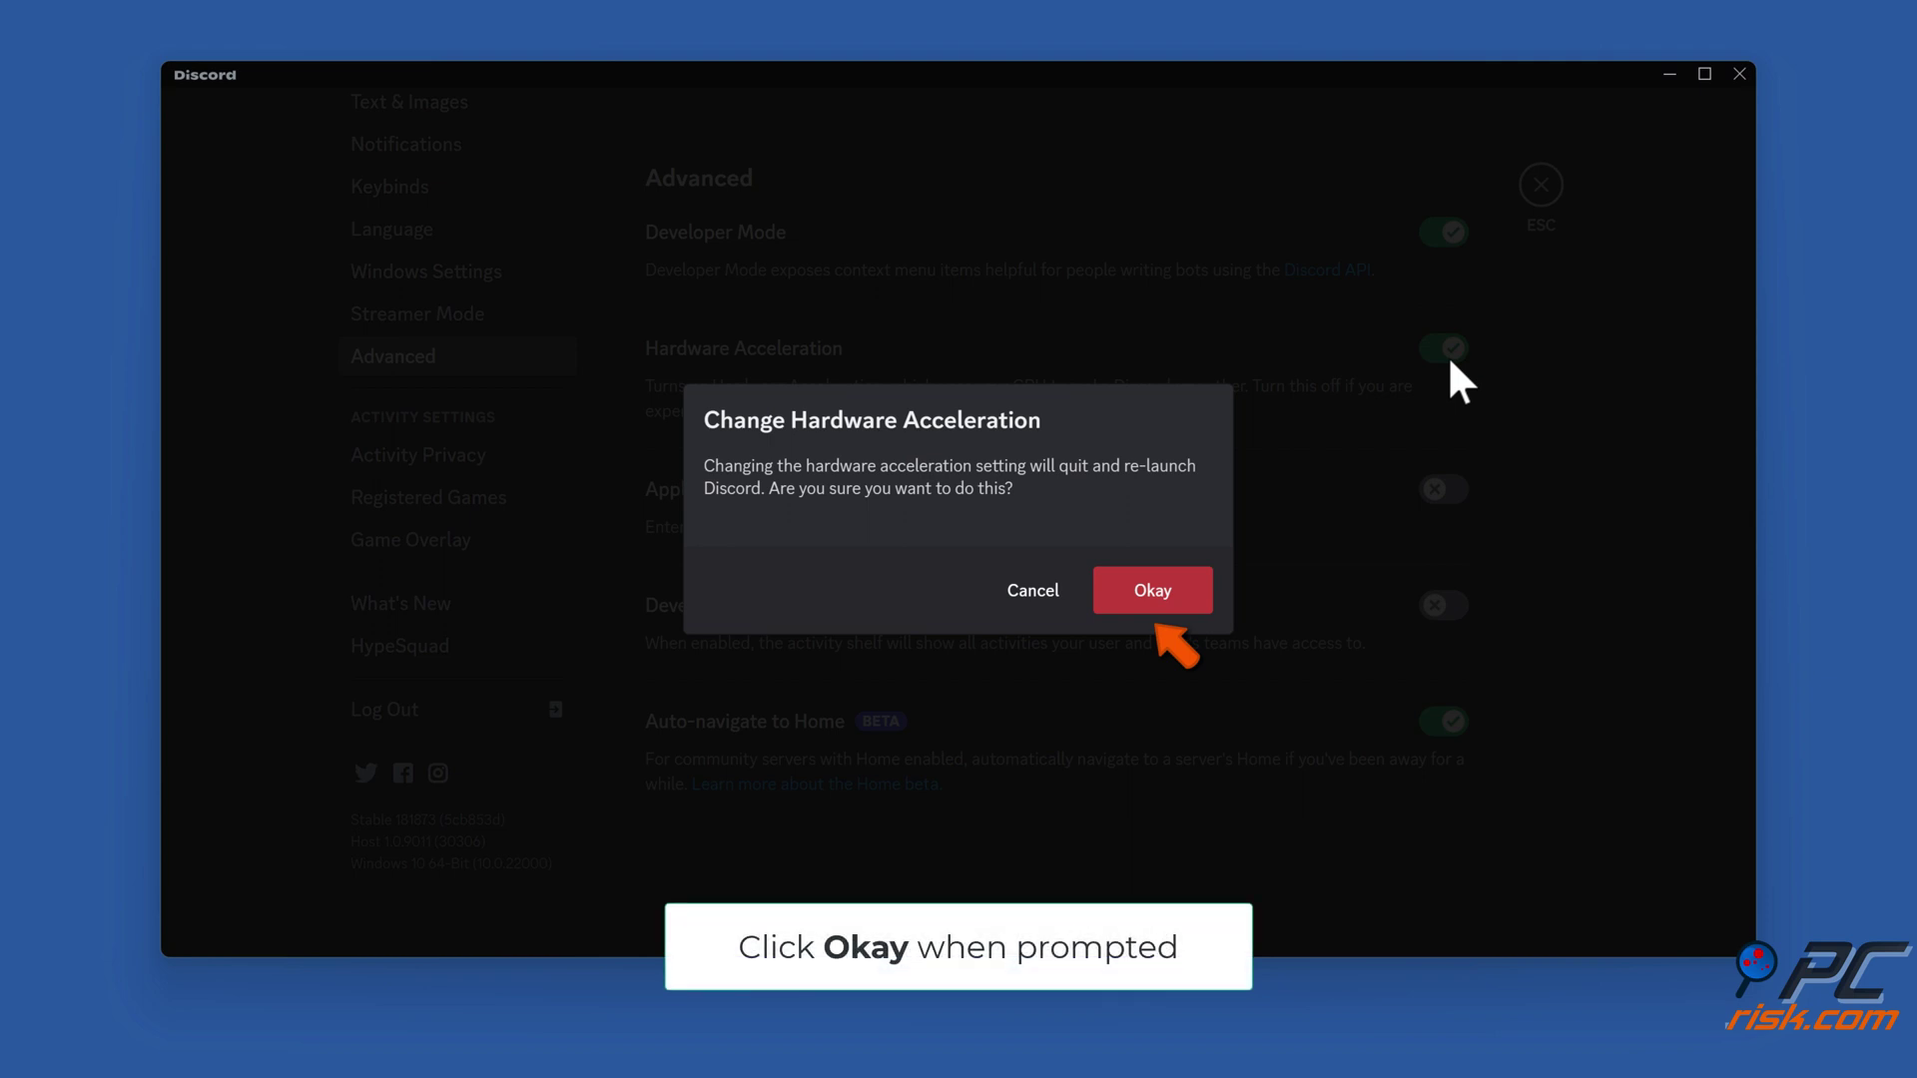
click(1152, 599)
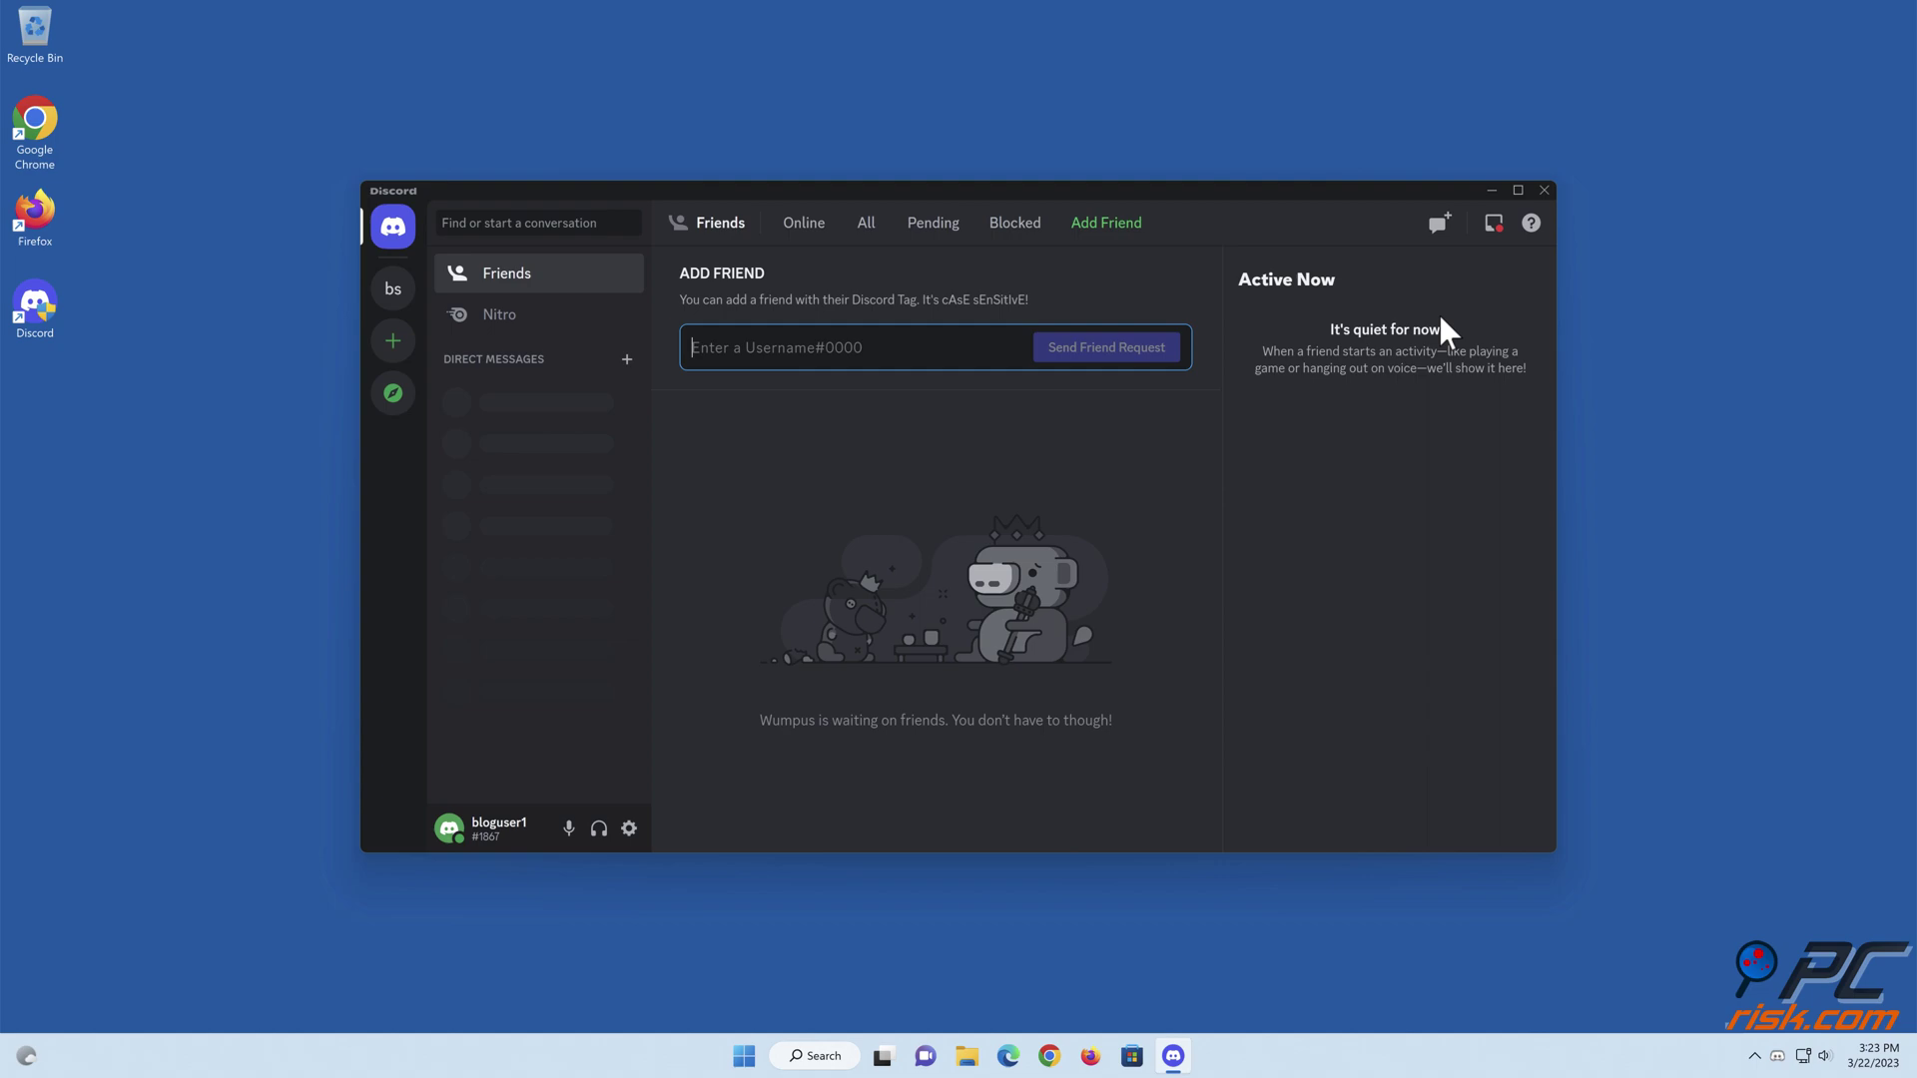
click(1544, 190)
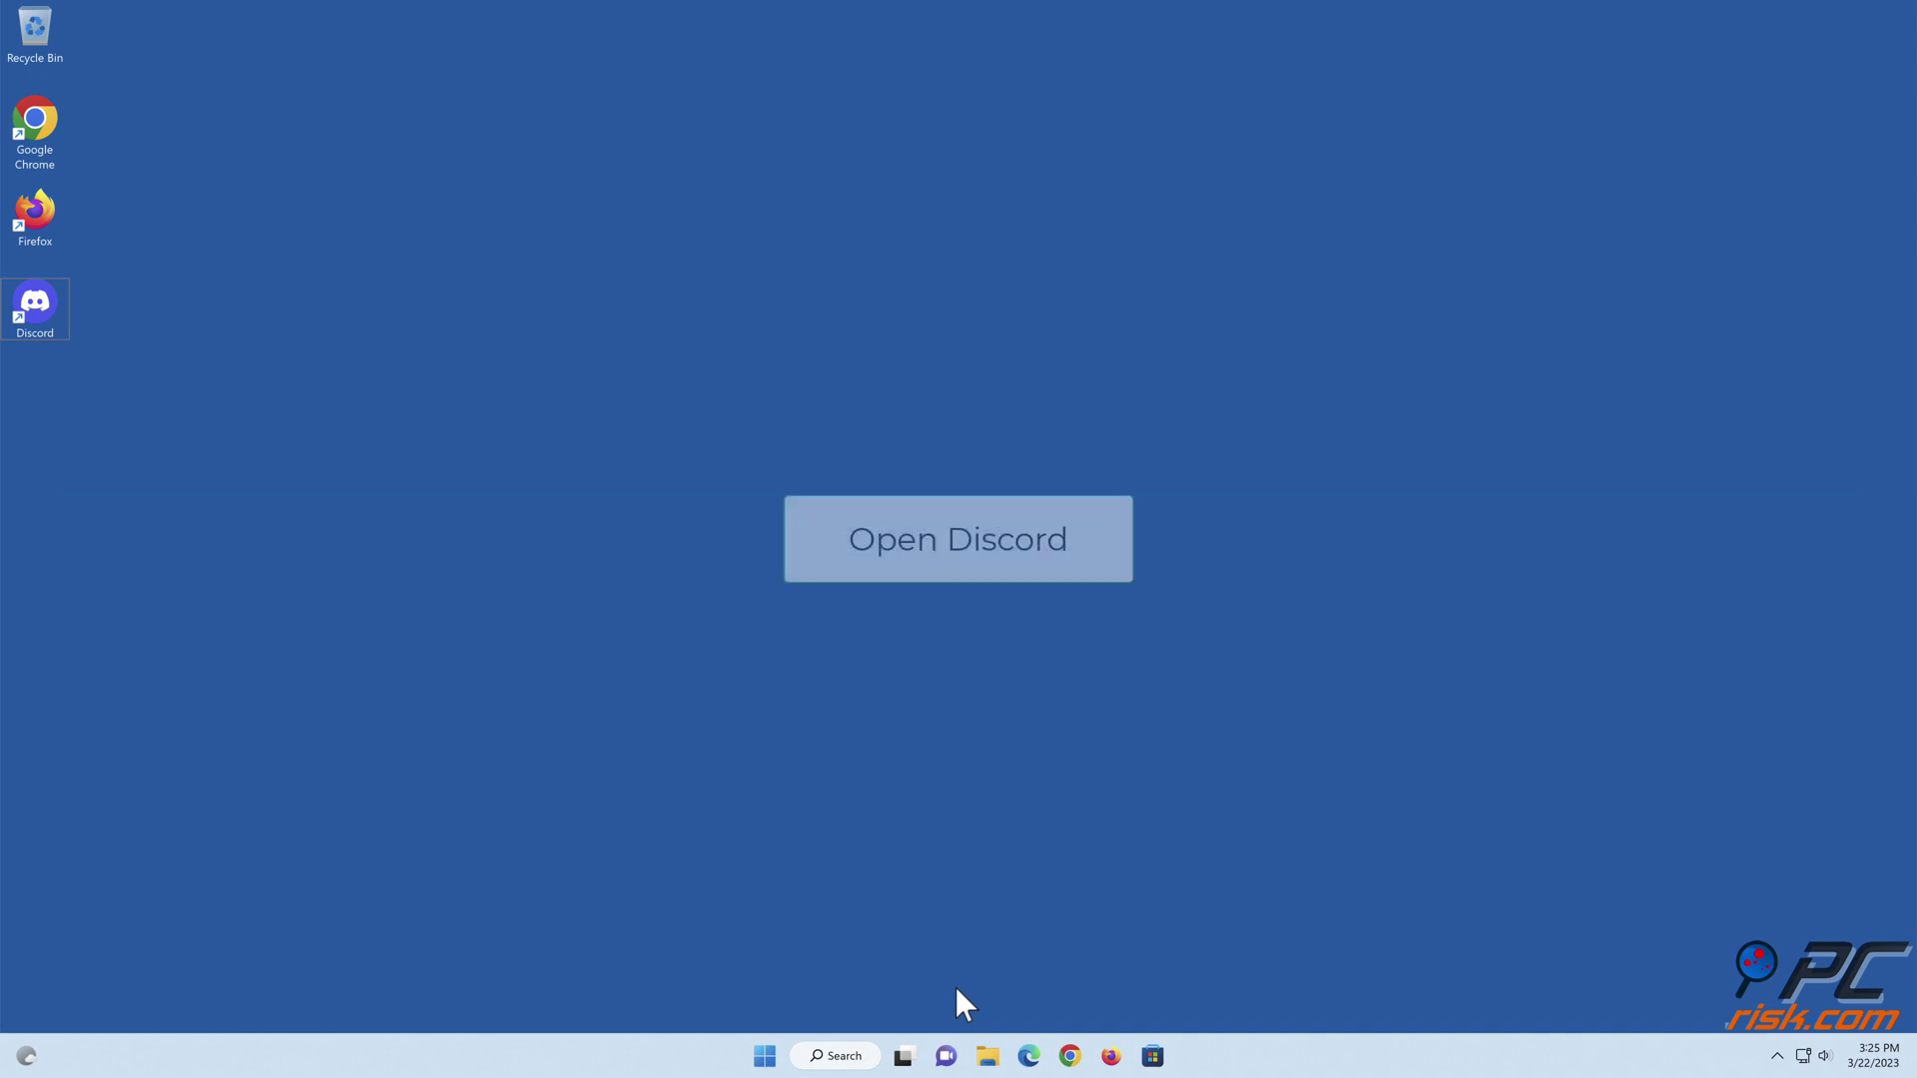
Step: Launch Discord and disable the OpenH264 Video Codec in the Voice & Video settings
double_click(44, 326)
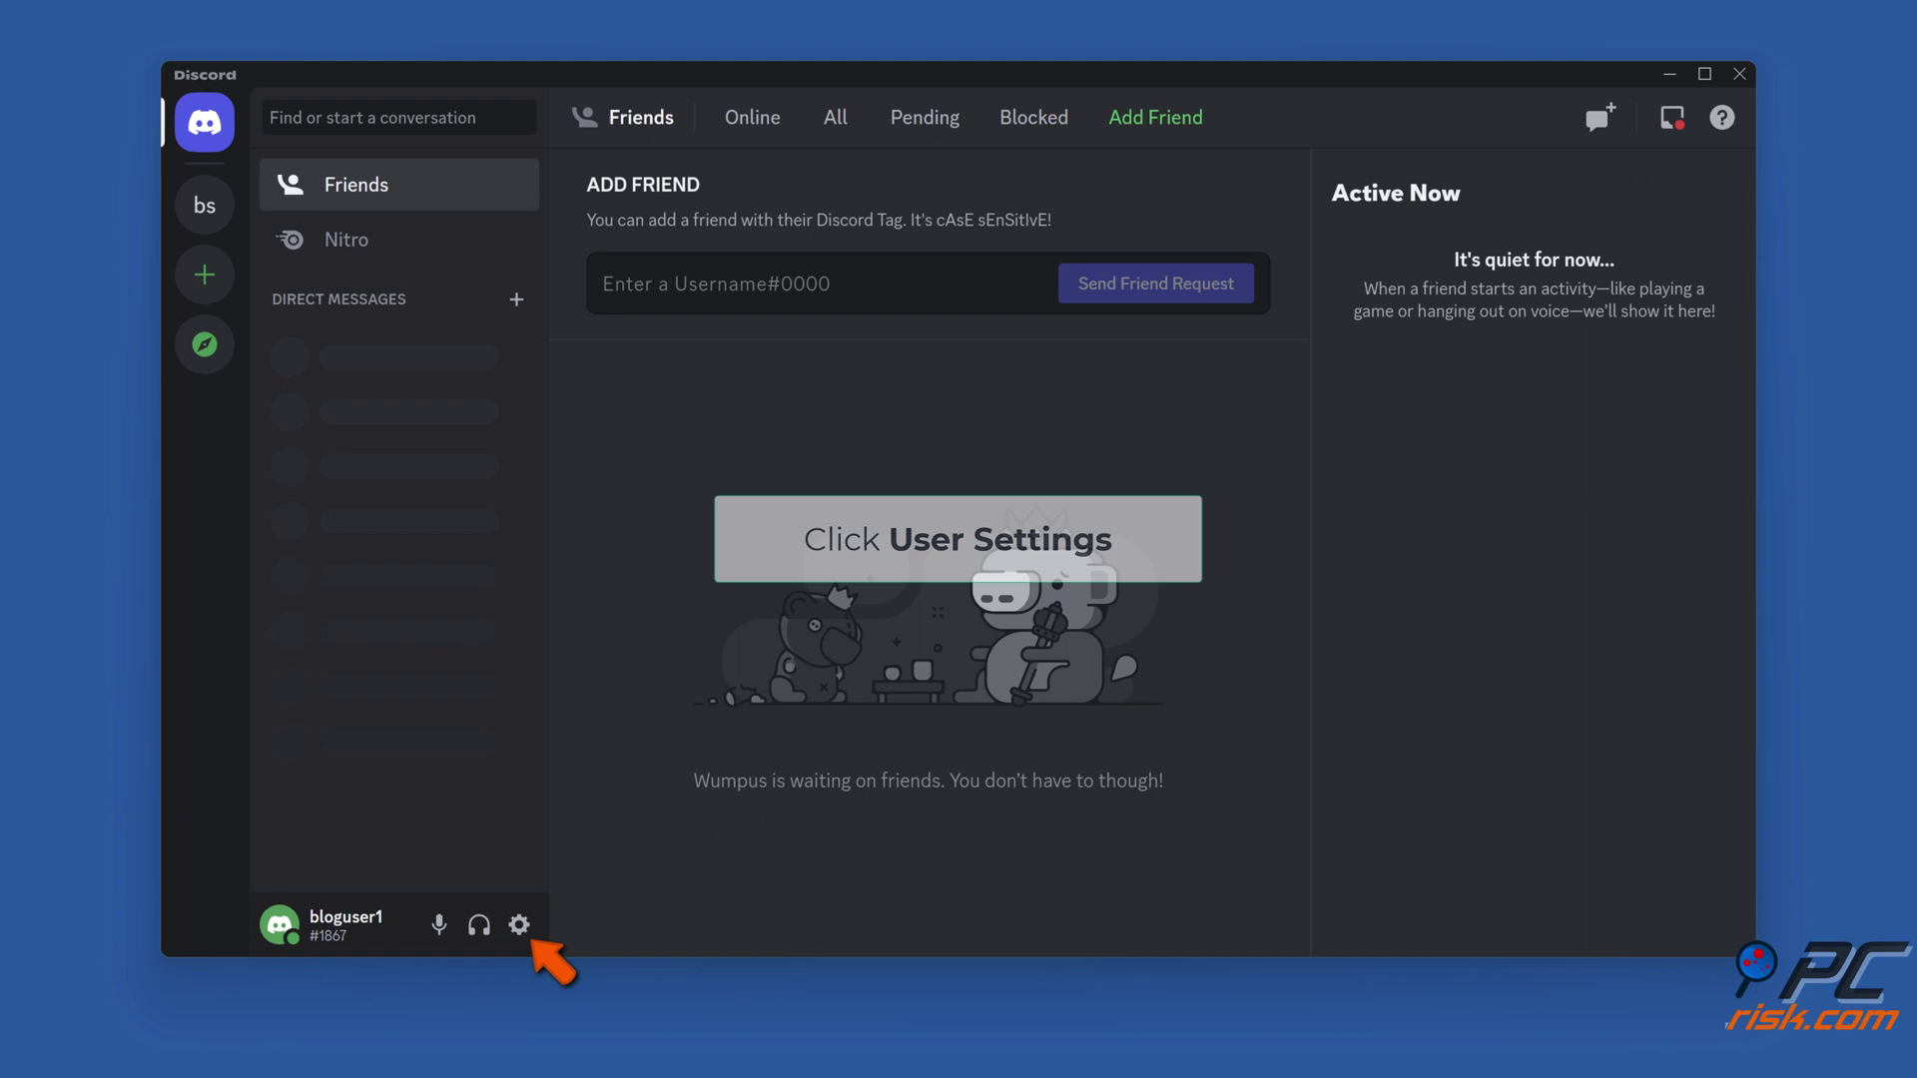
click(518, 925)
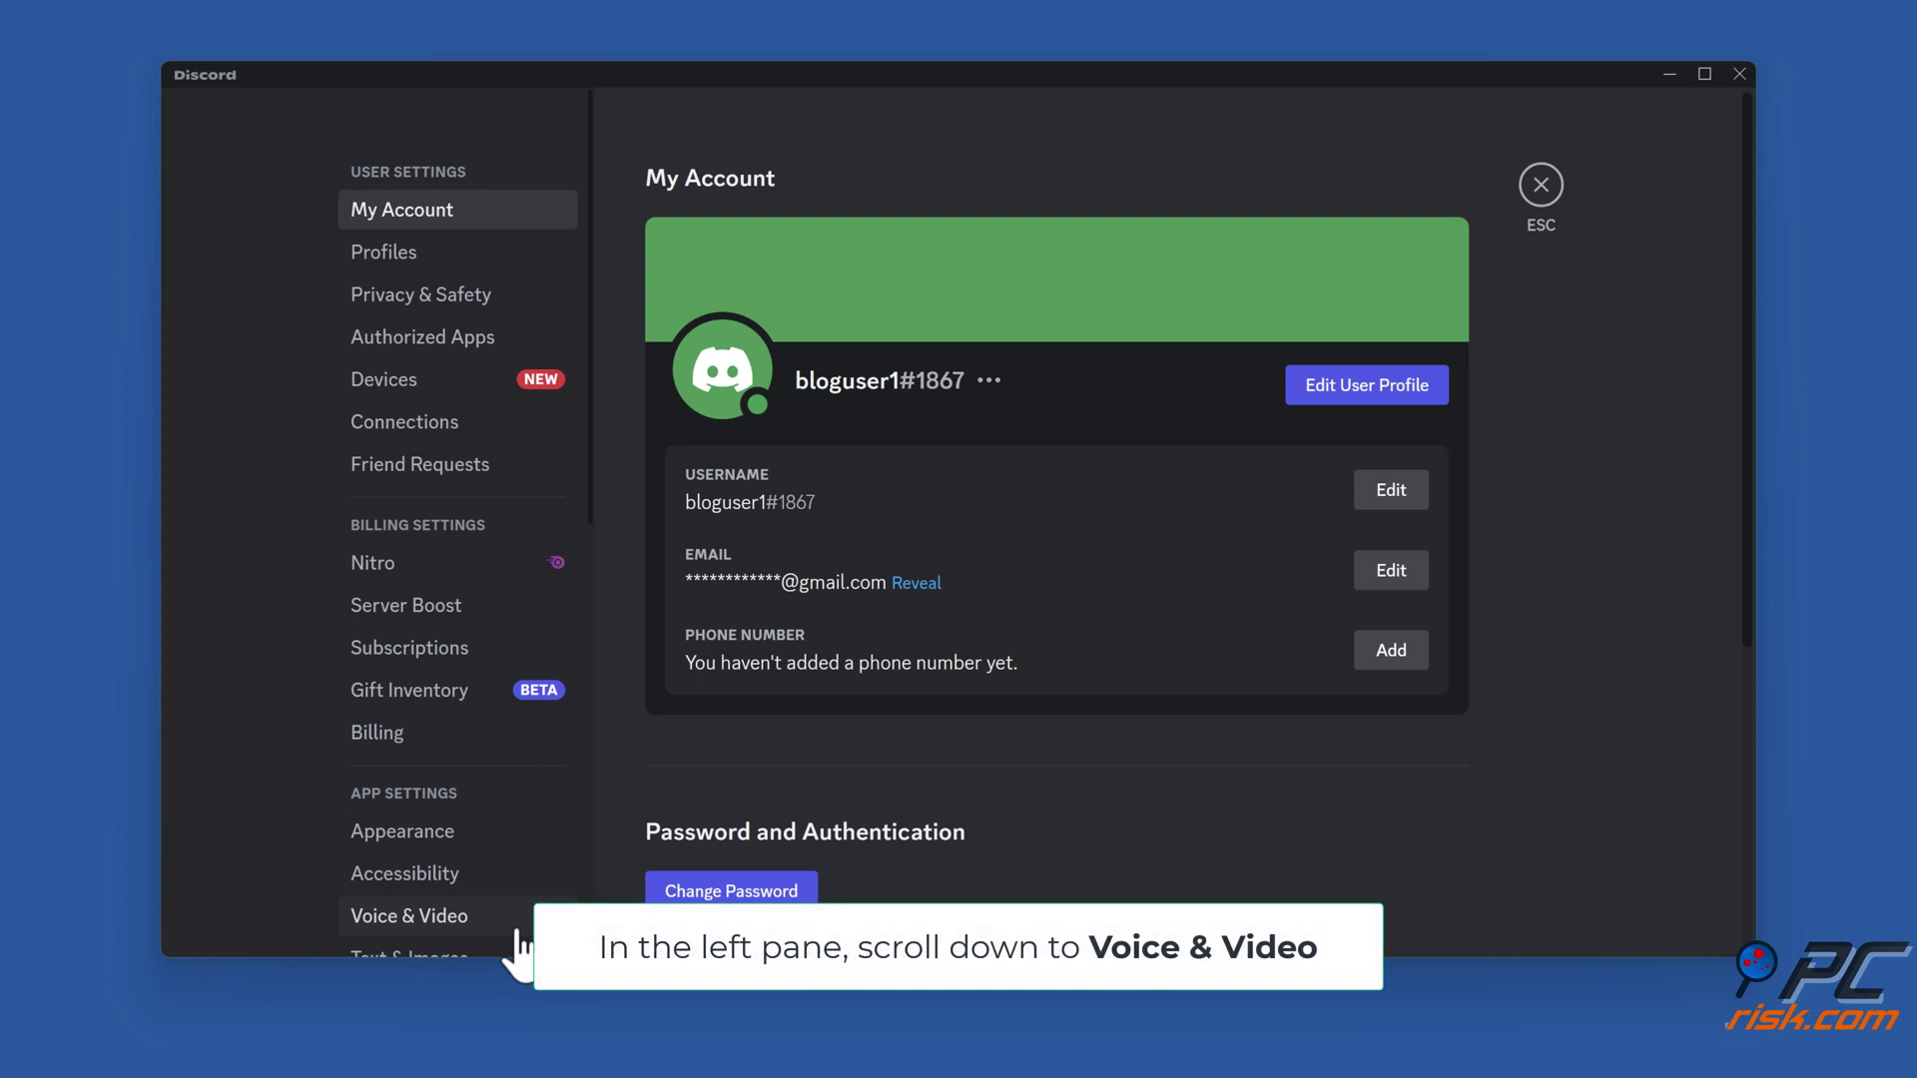
scroll(510, 888, down, 4)
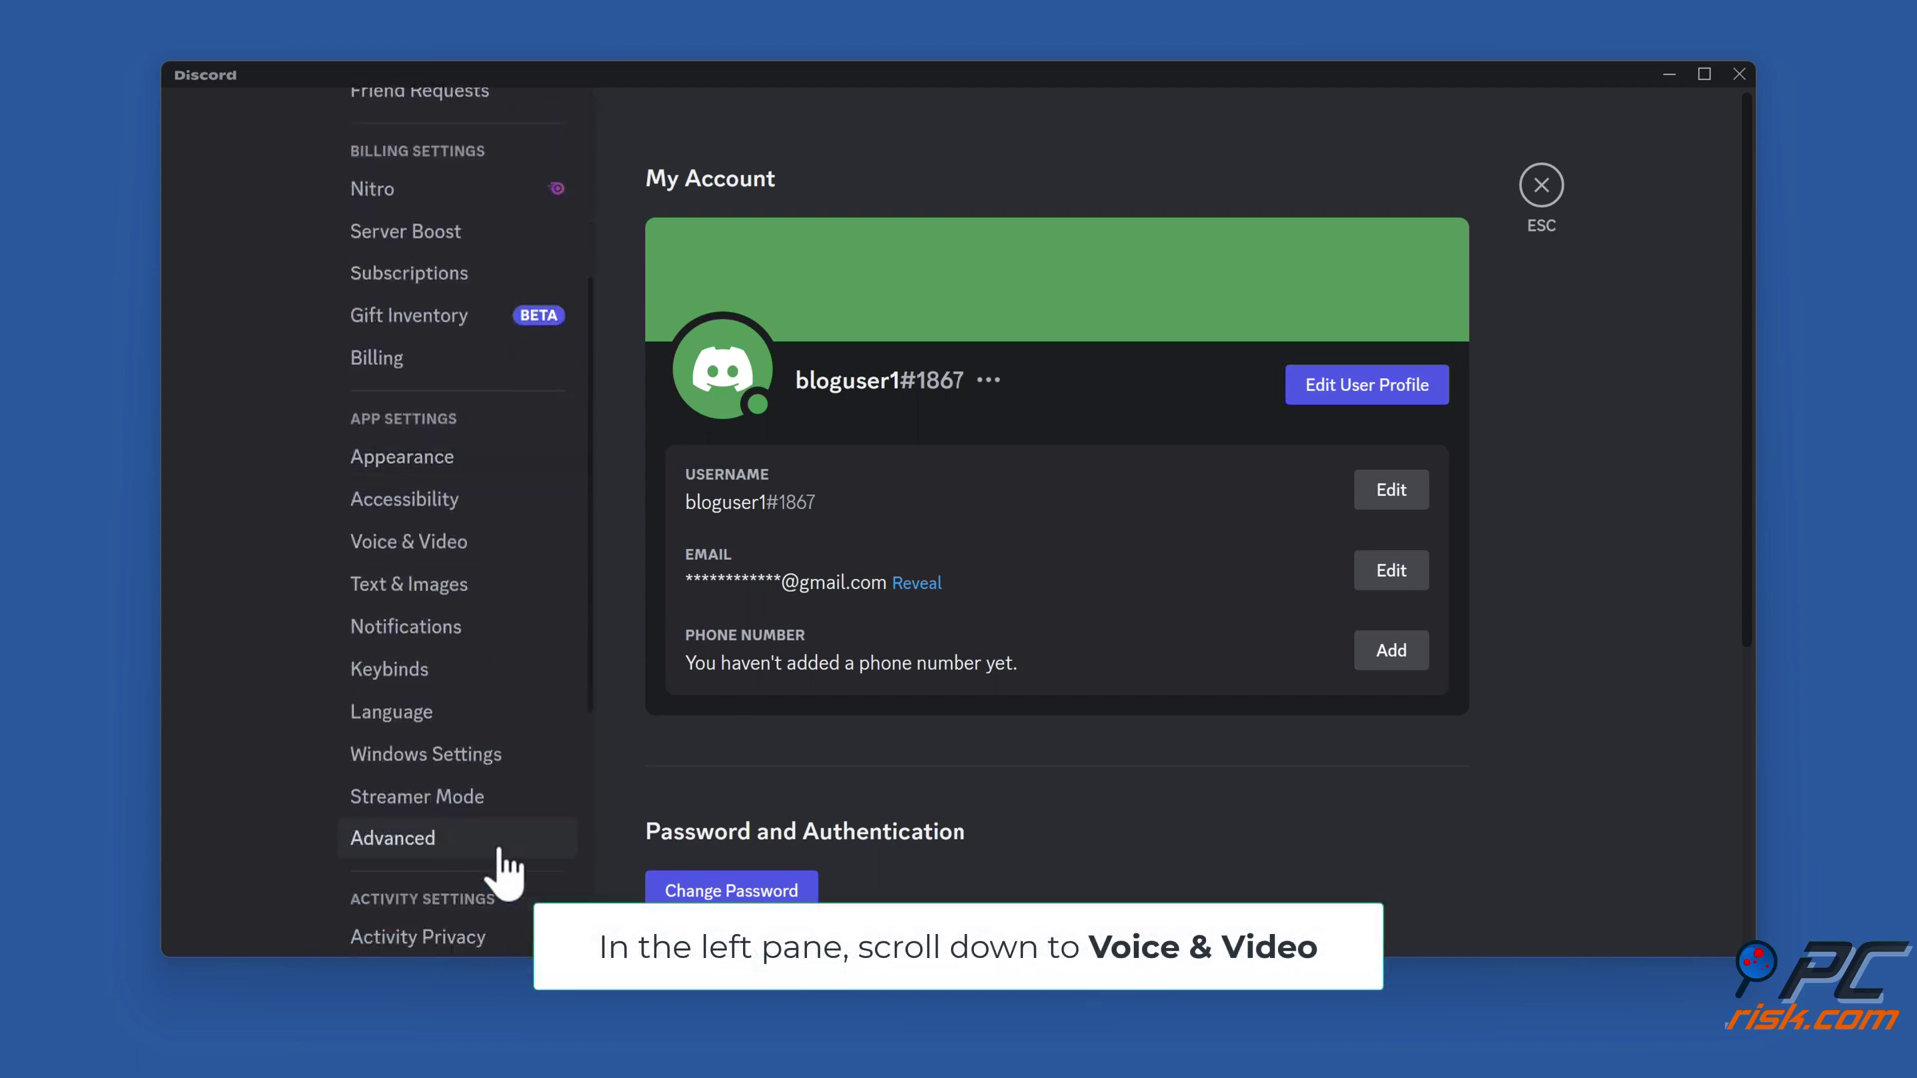
click(419, 554)
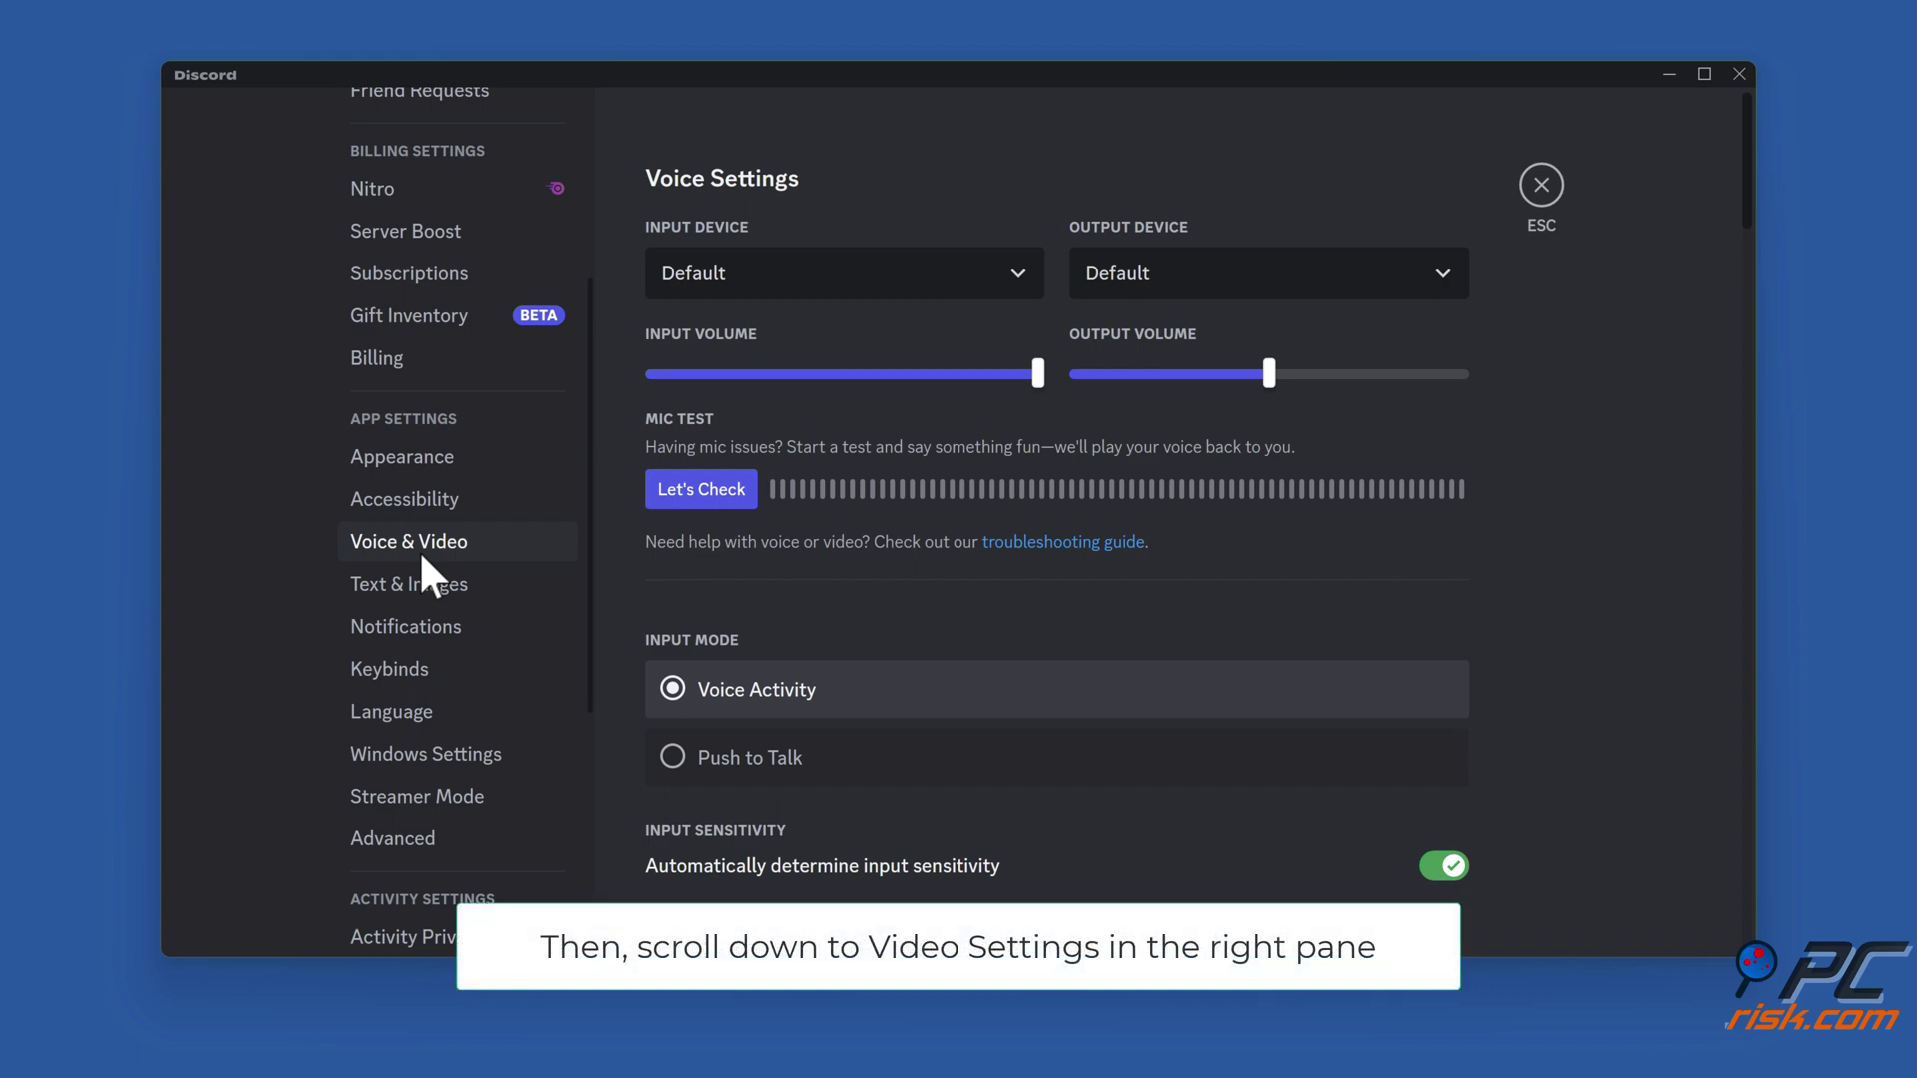
scroll(1195, 607, down, 20)
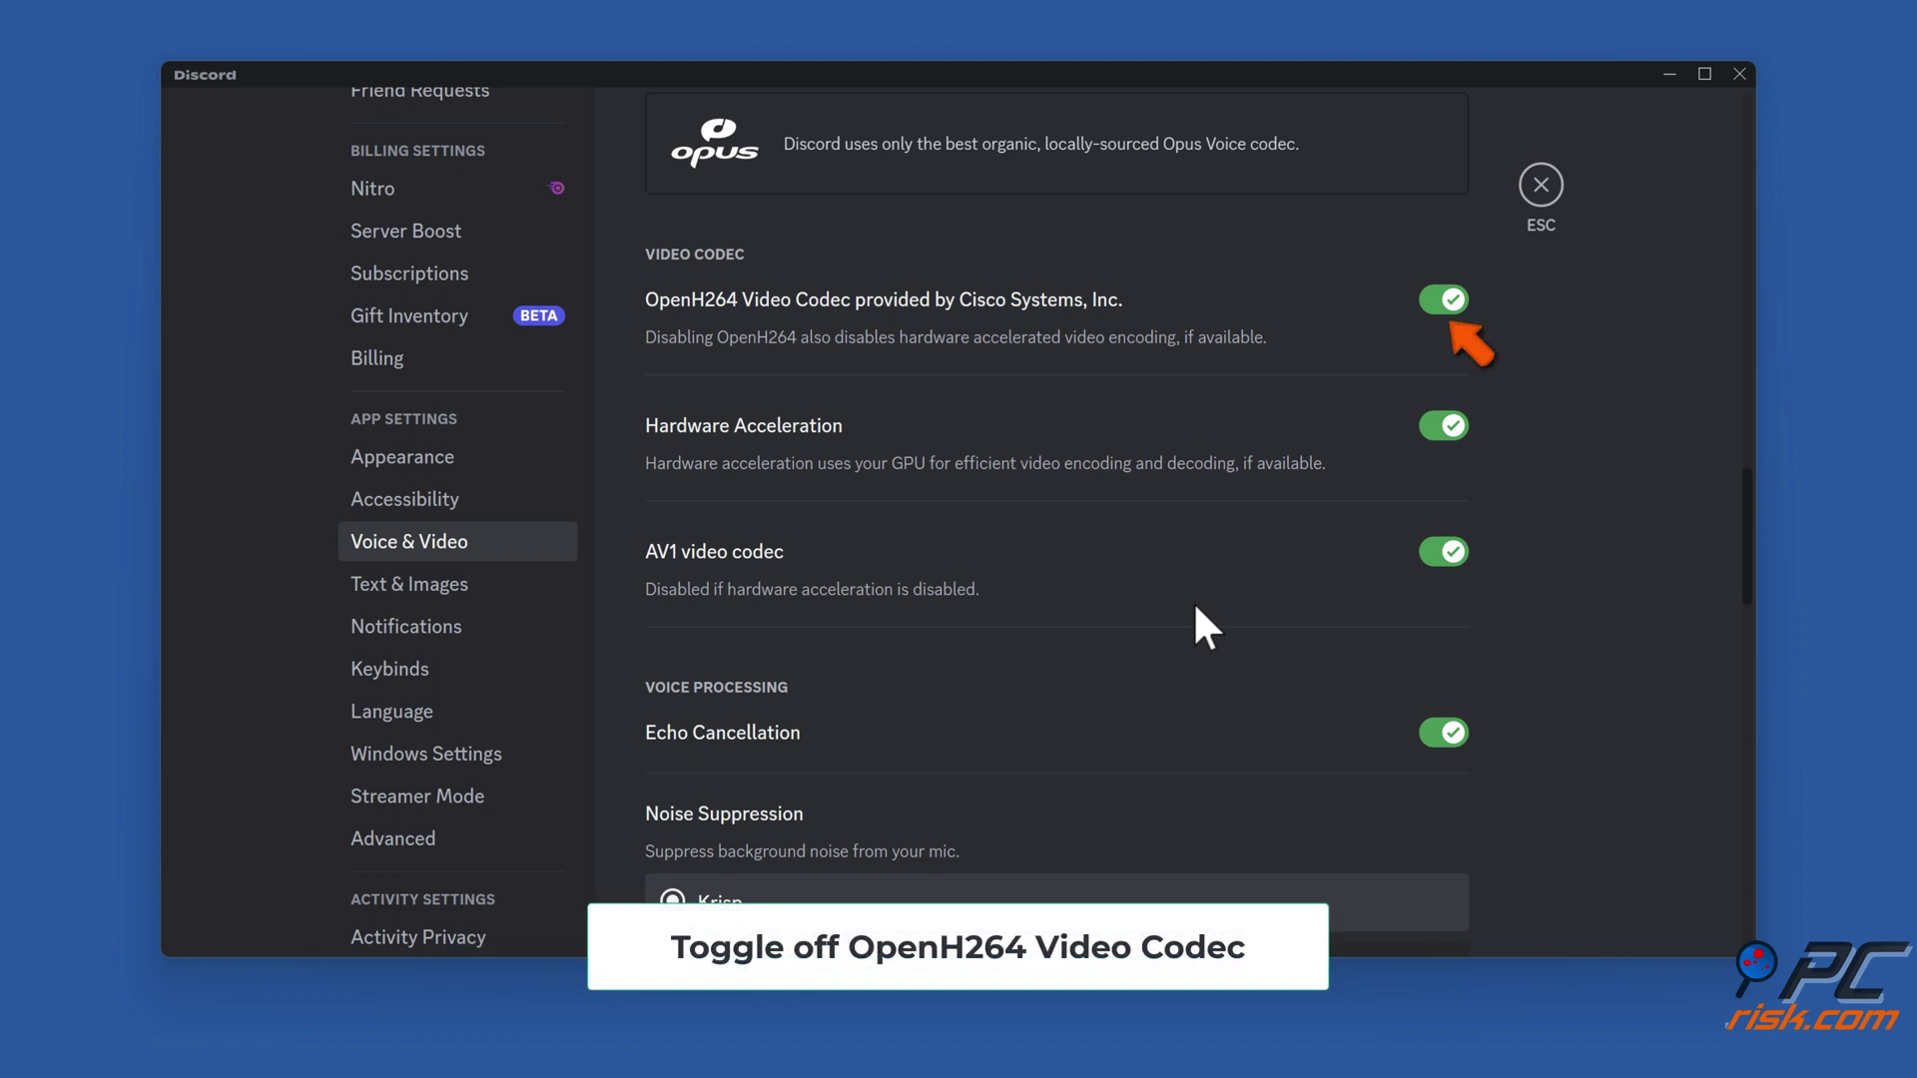
click(1453, 302)
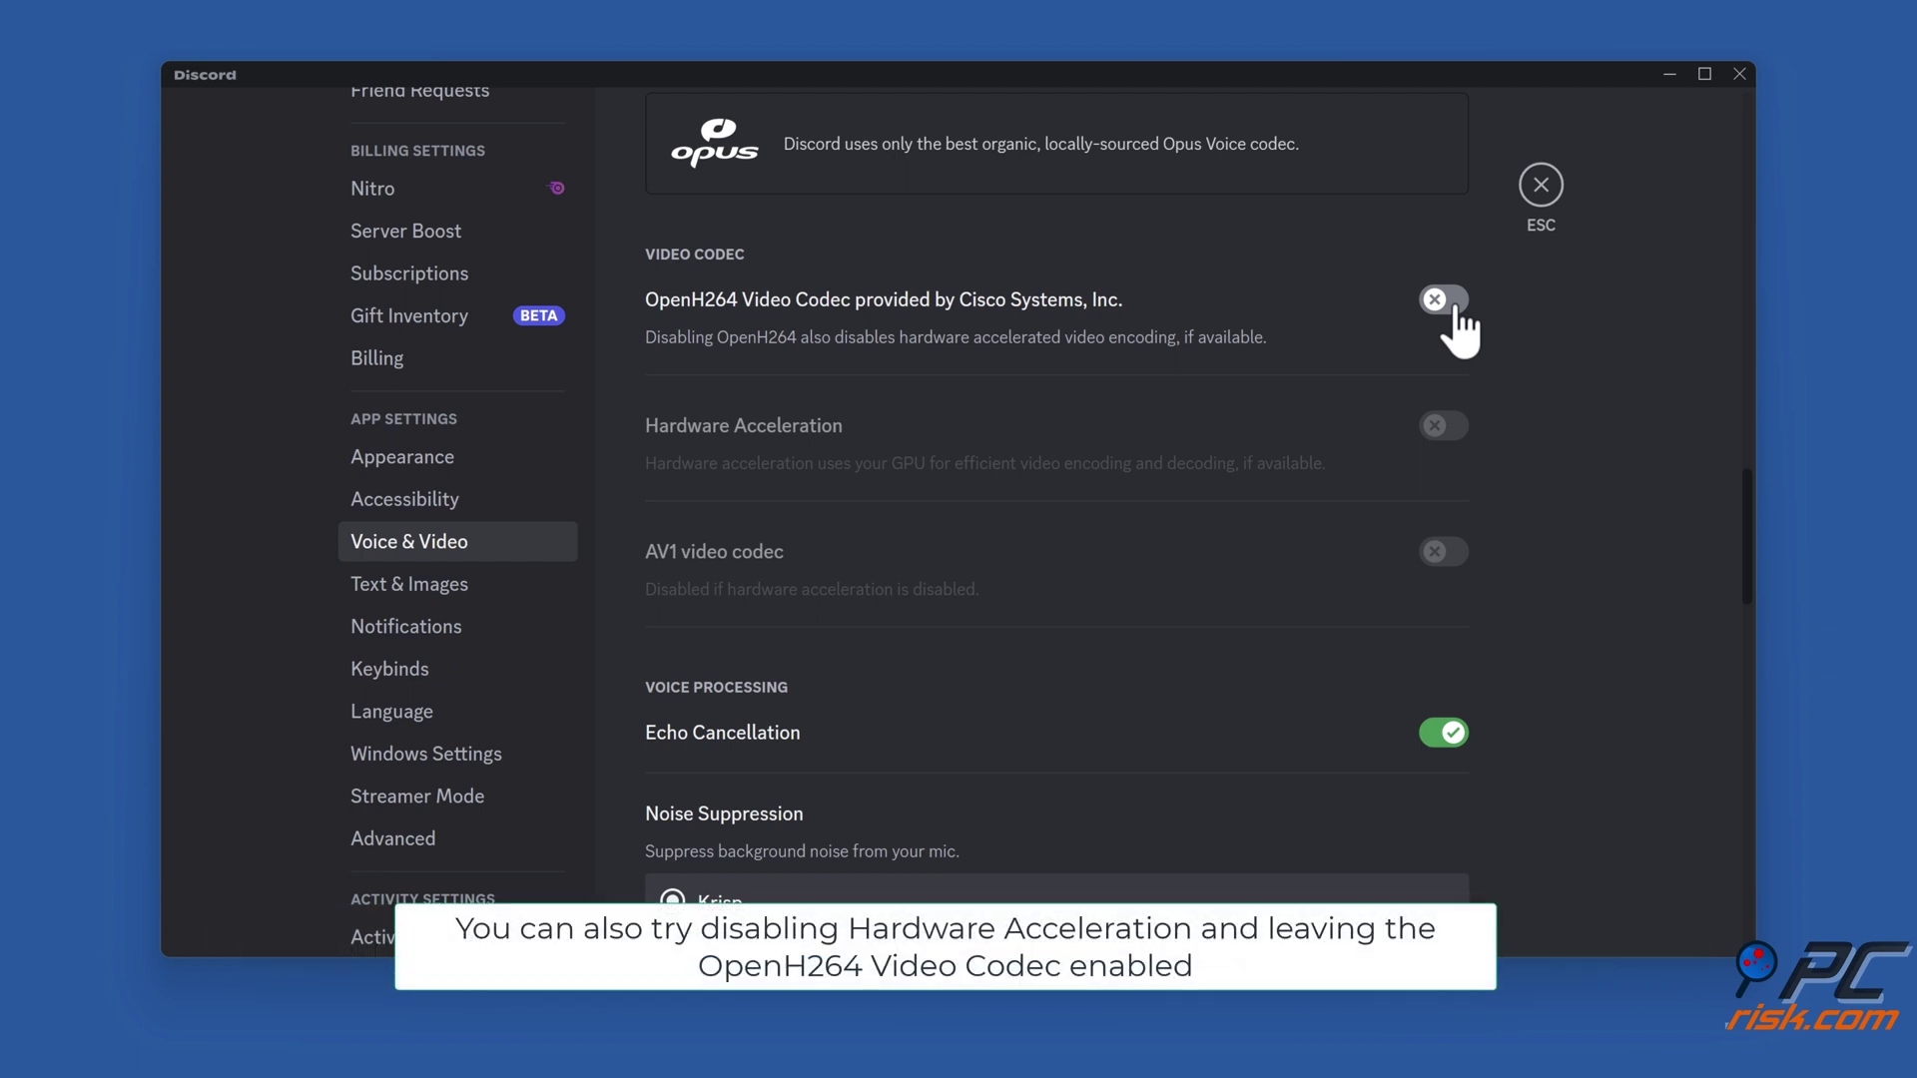
Step: Turn off Hardware Acceleration under Video Codec with OpenH264 enabled, switch OpenH264 back off, and close Discord
click(1448, 427)
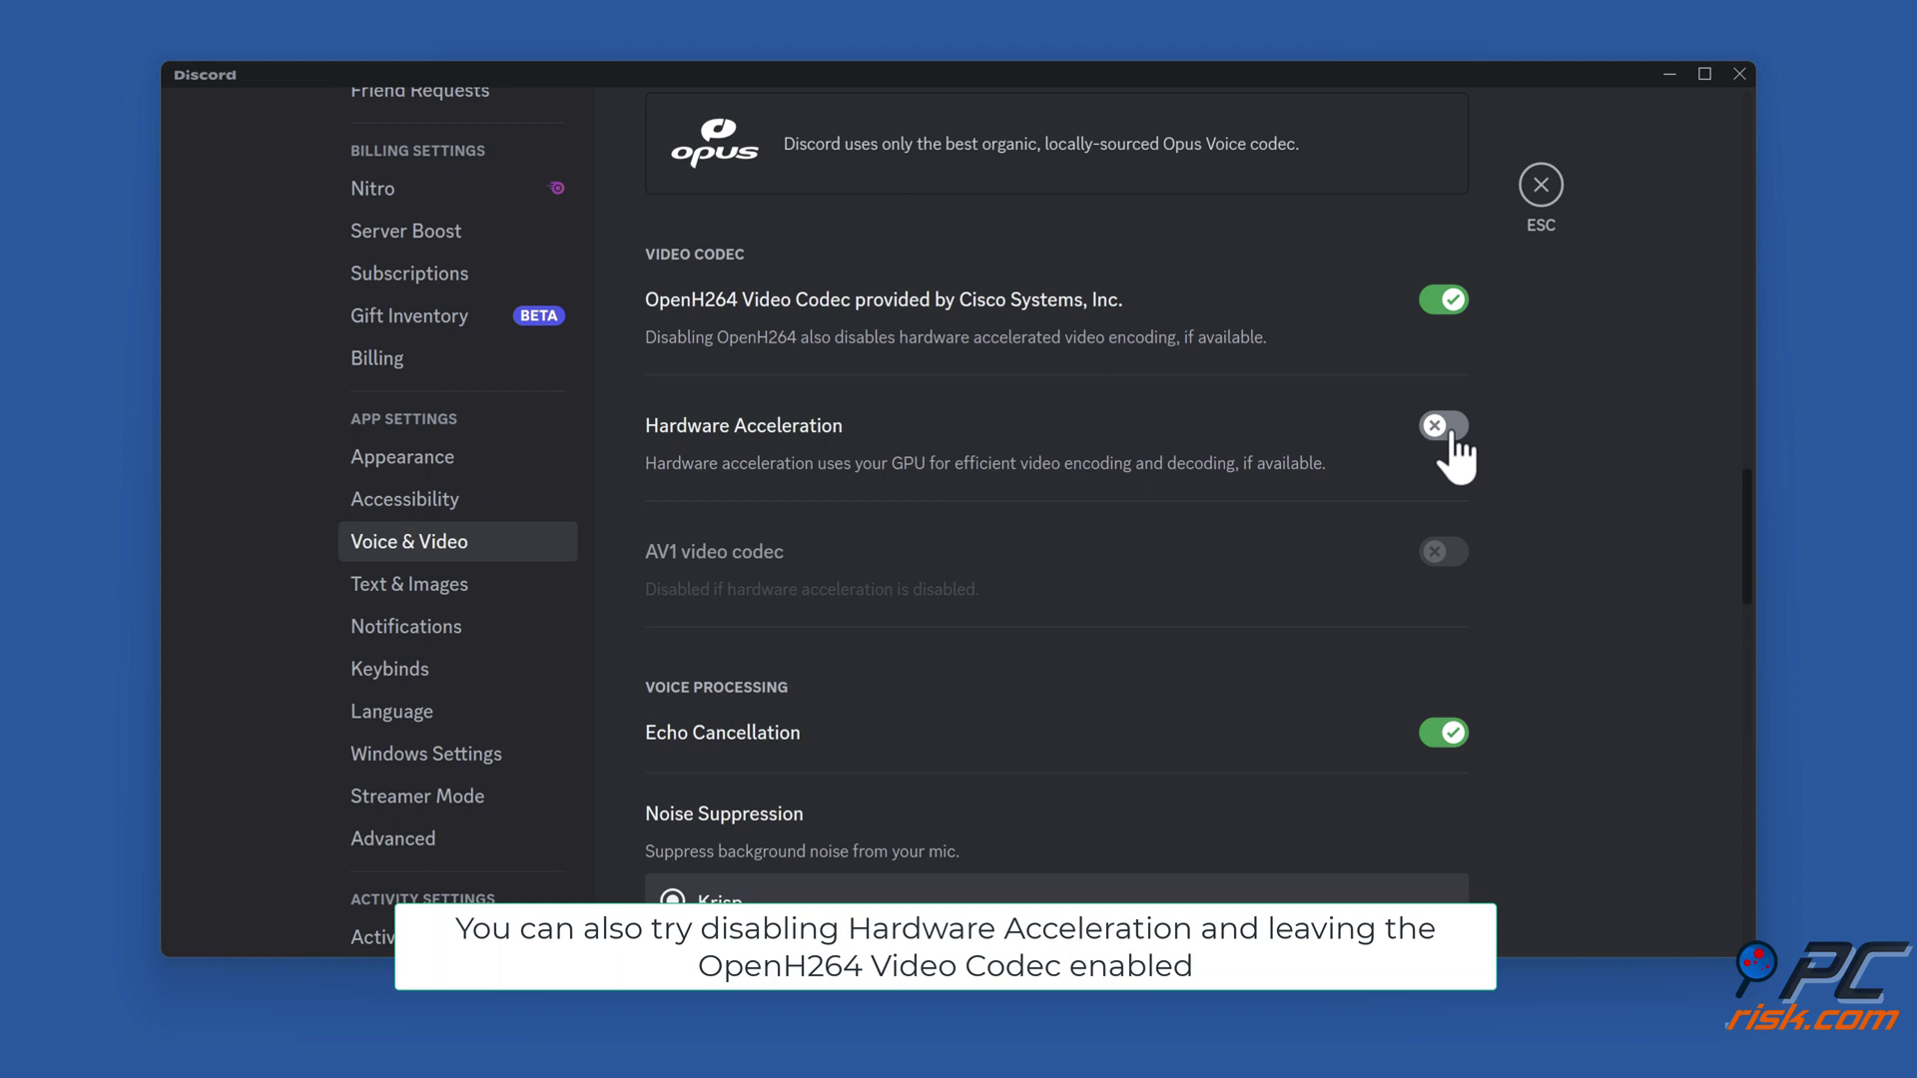
click(1446, 302)
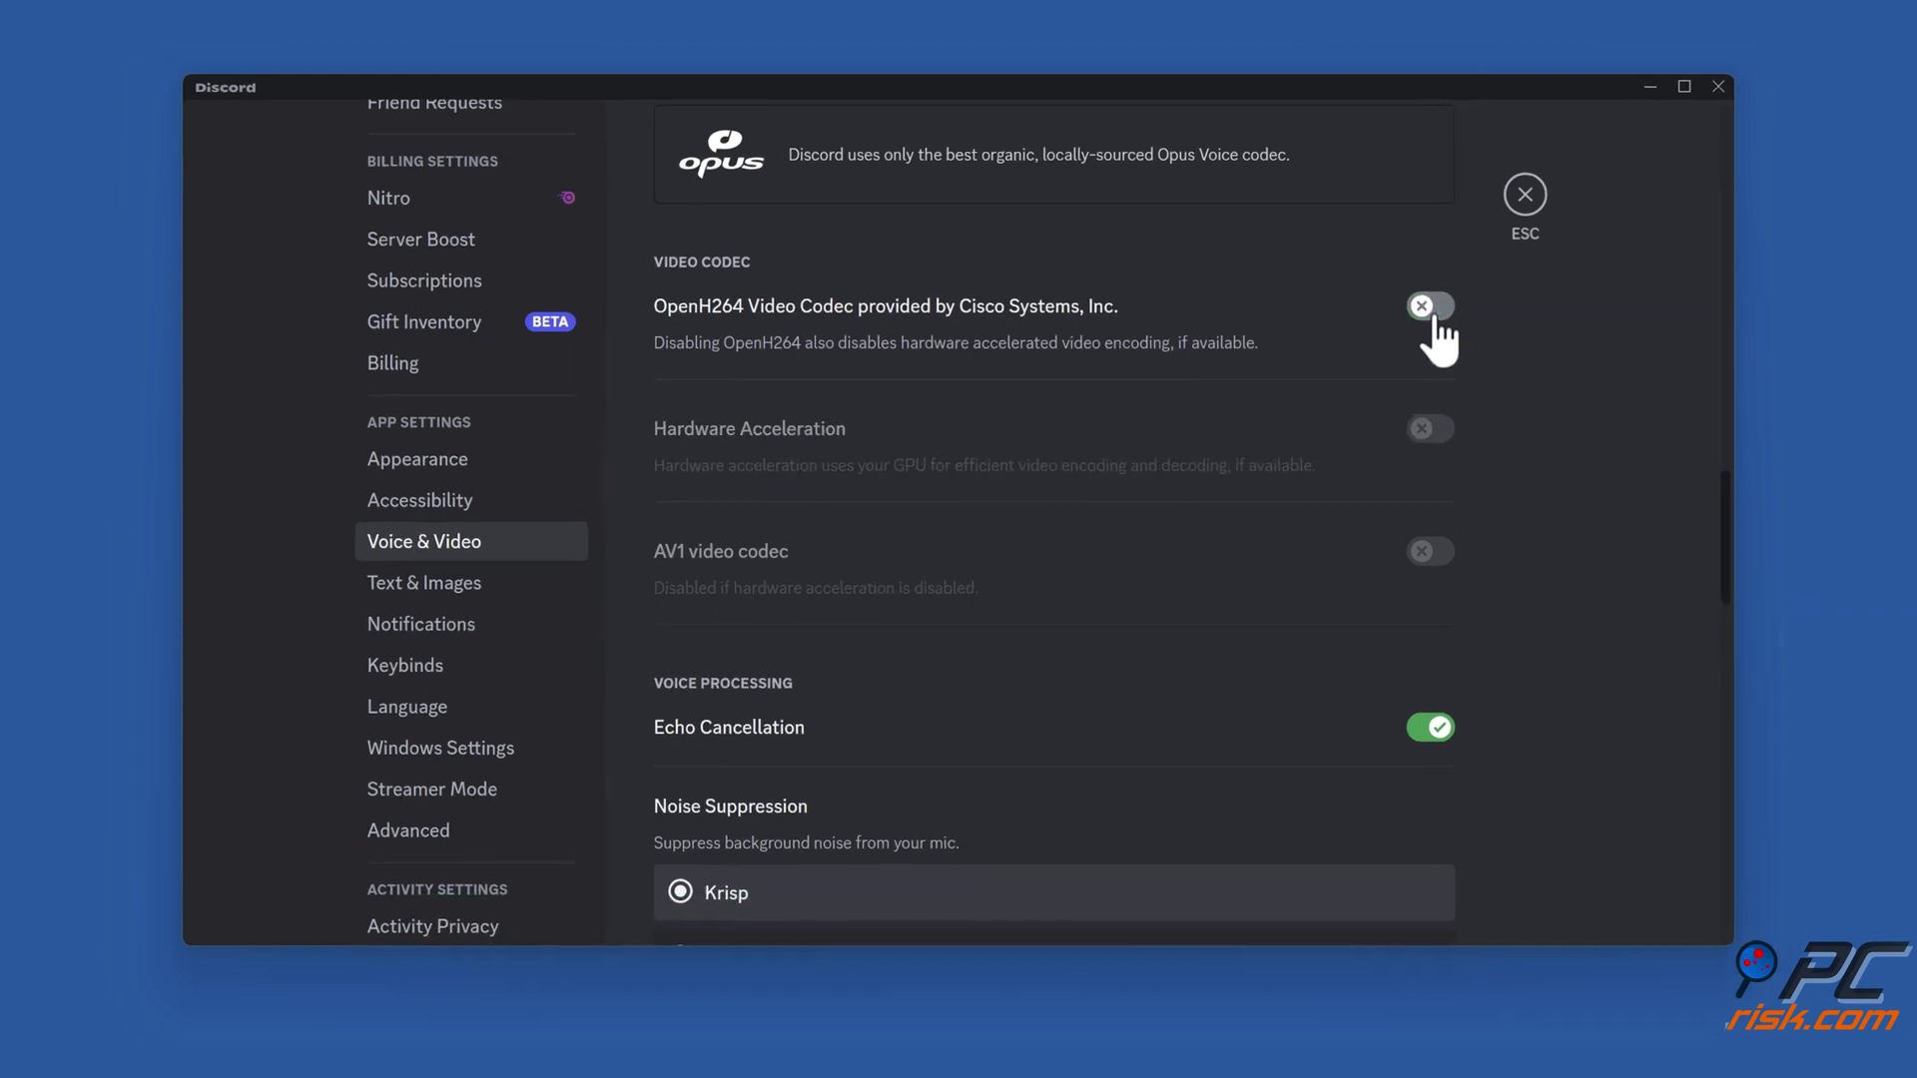
click(1524, 195)
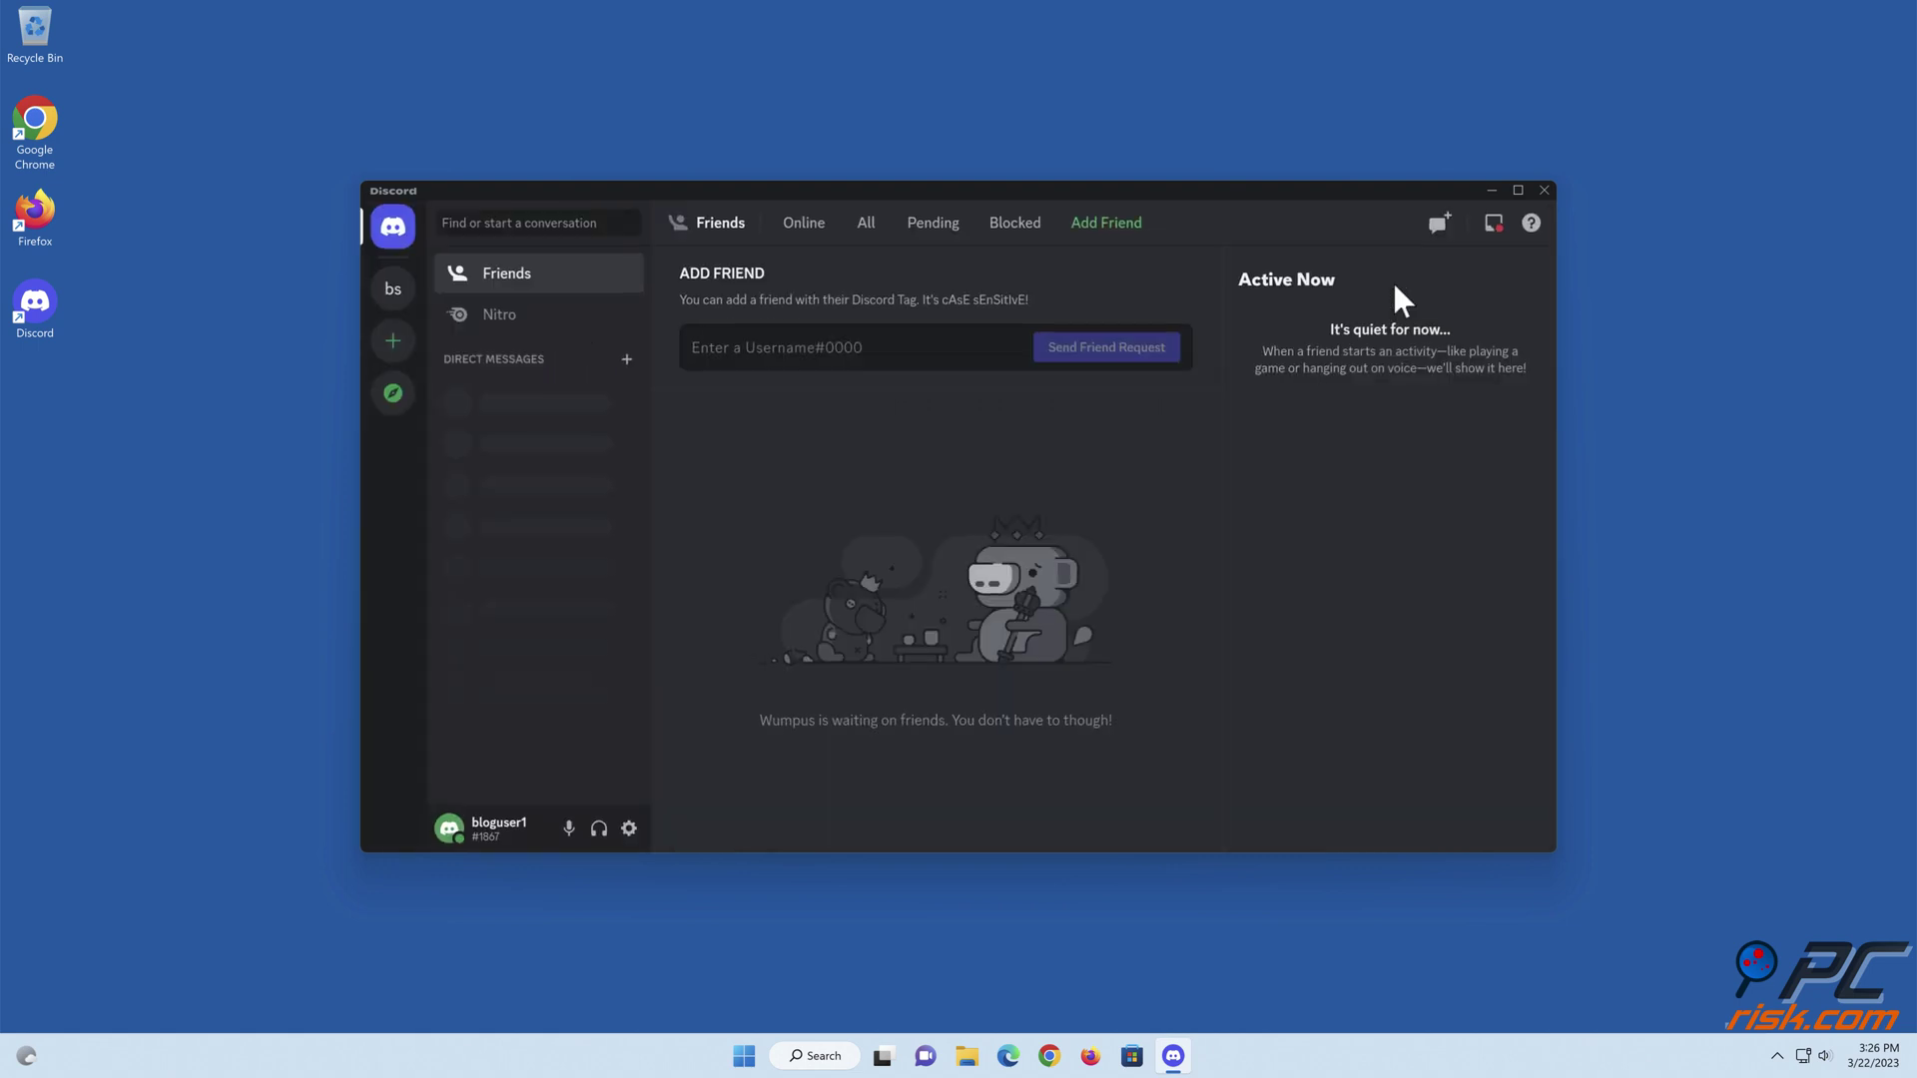
click(1544, 189)
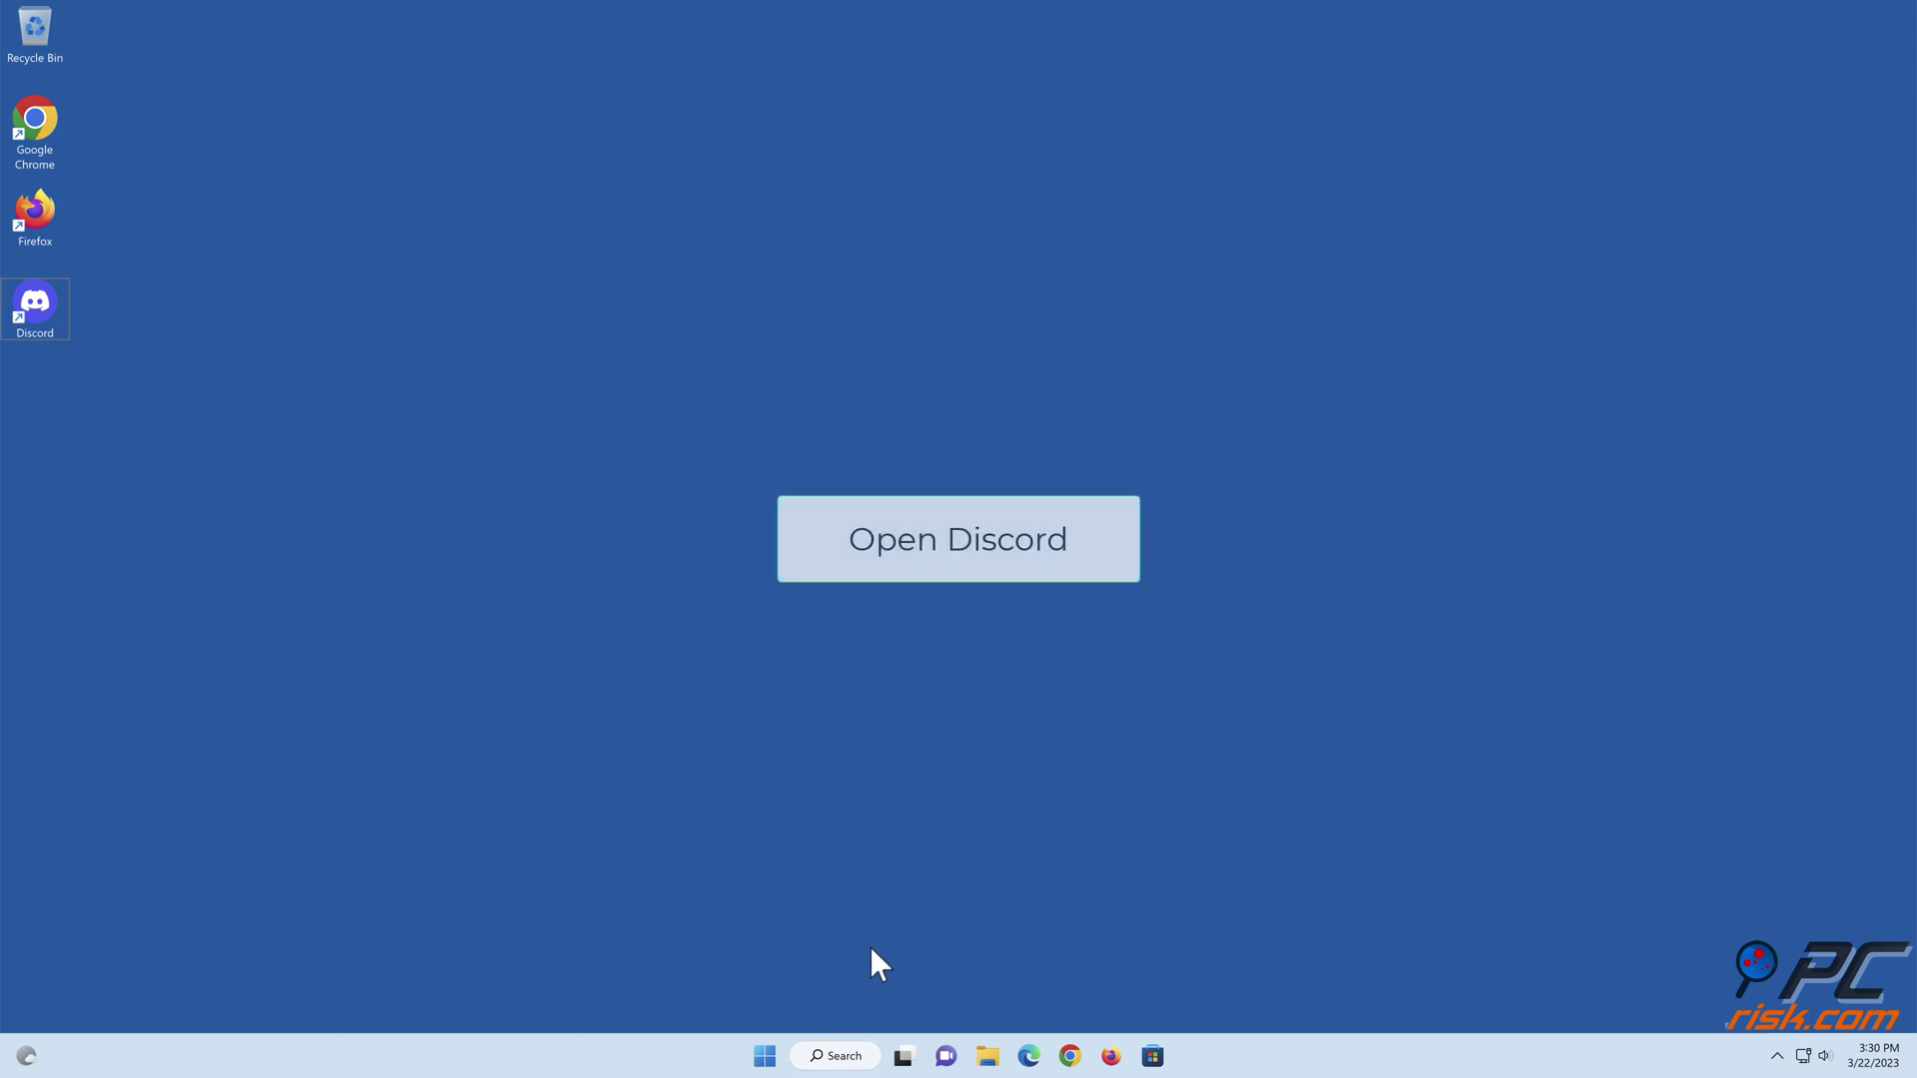
Step: Launch Discord, disable "Use our advanced technology to capture your screen" under Screen Share in Voice & Video, and close the window
double_click(48, 321)
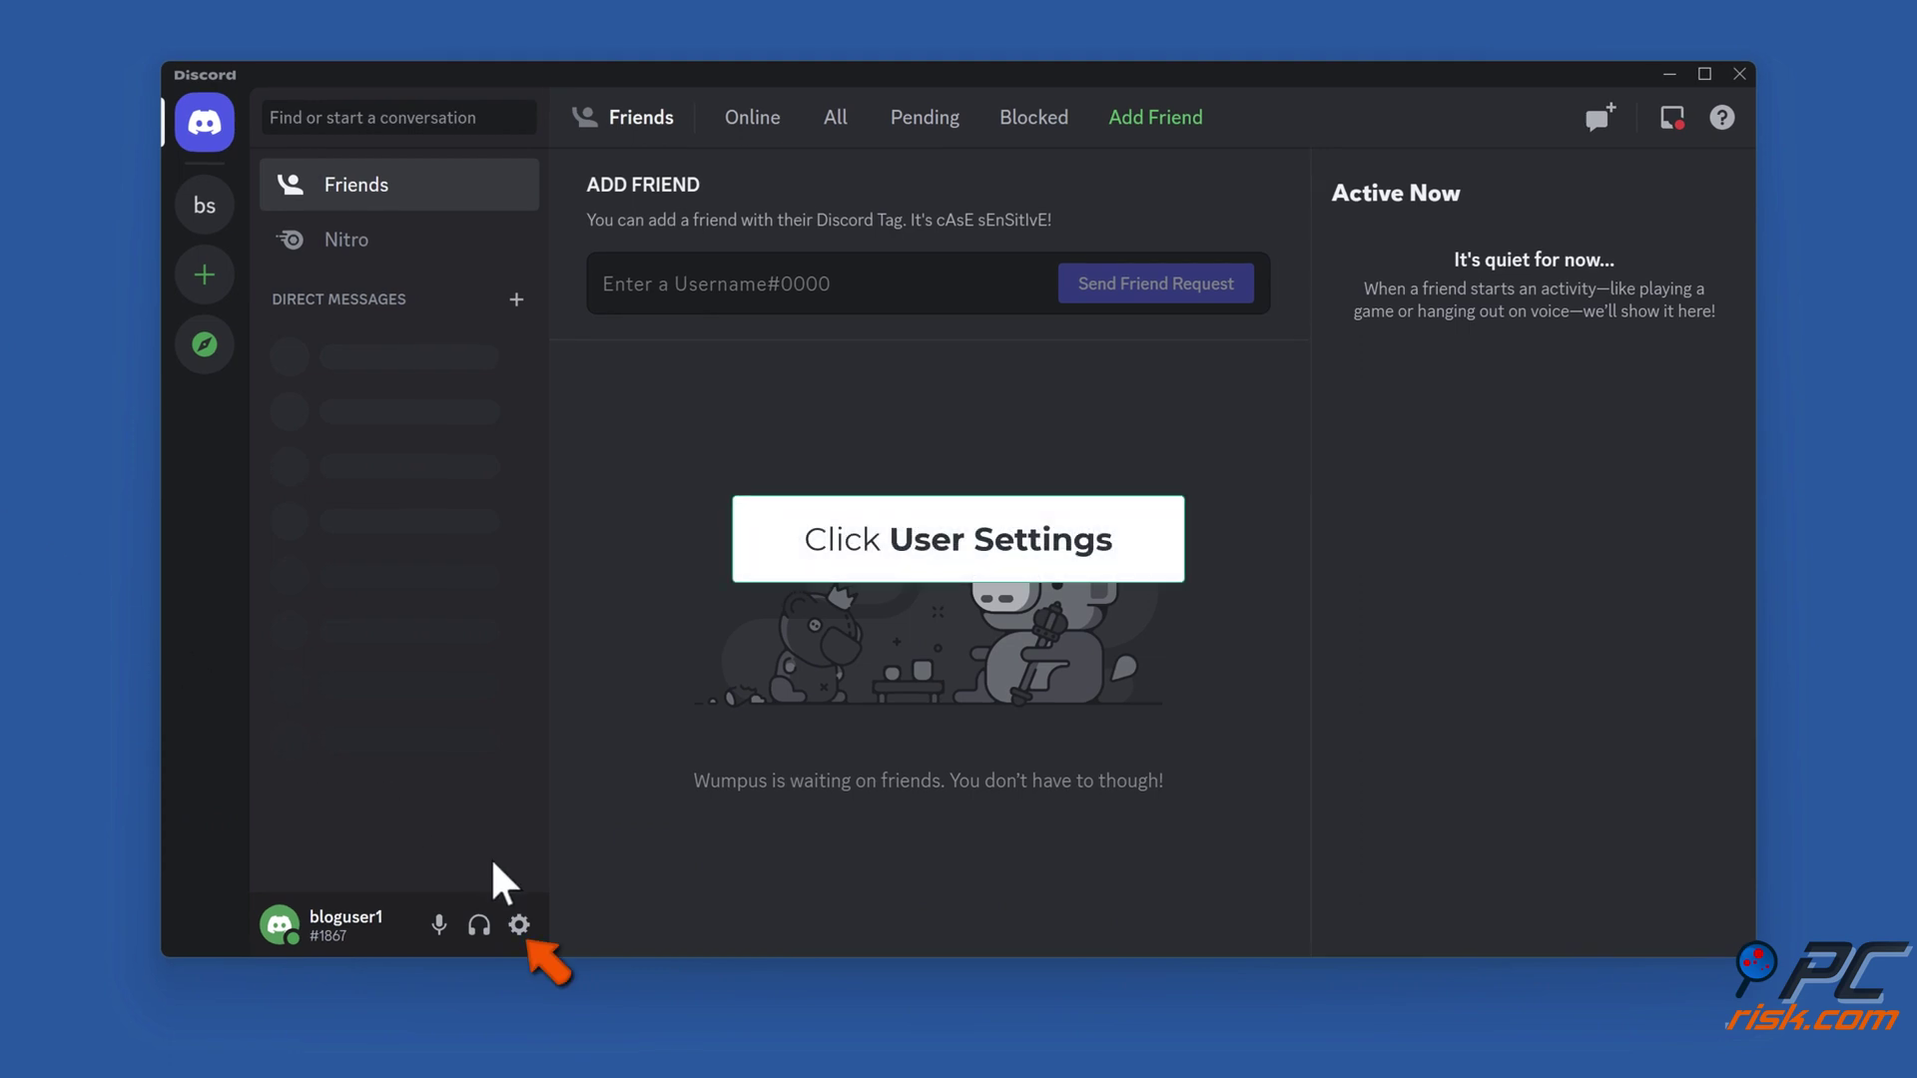
click(519, 925)
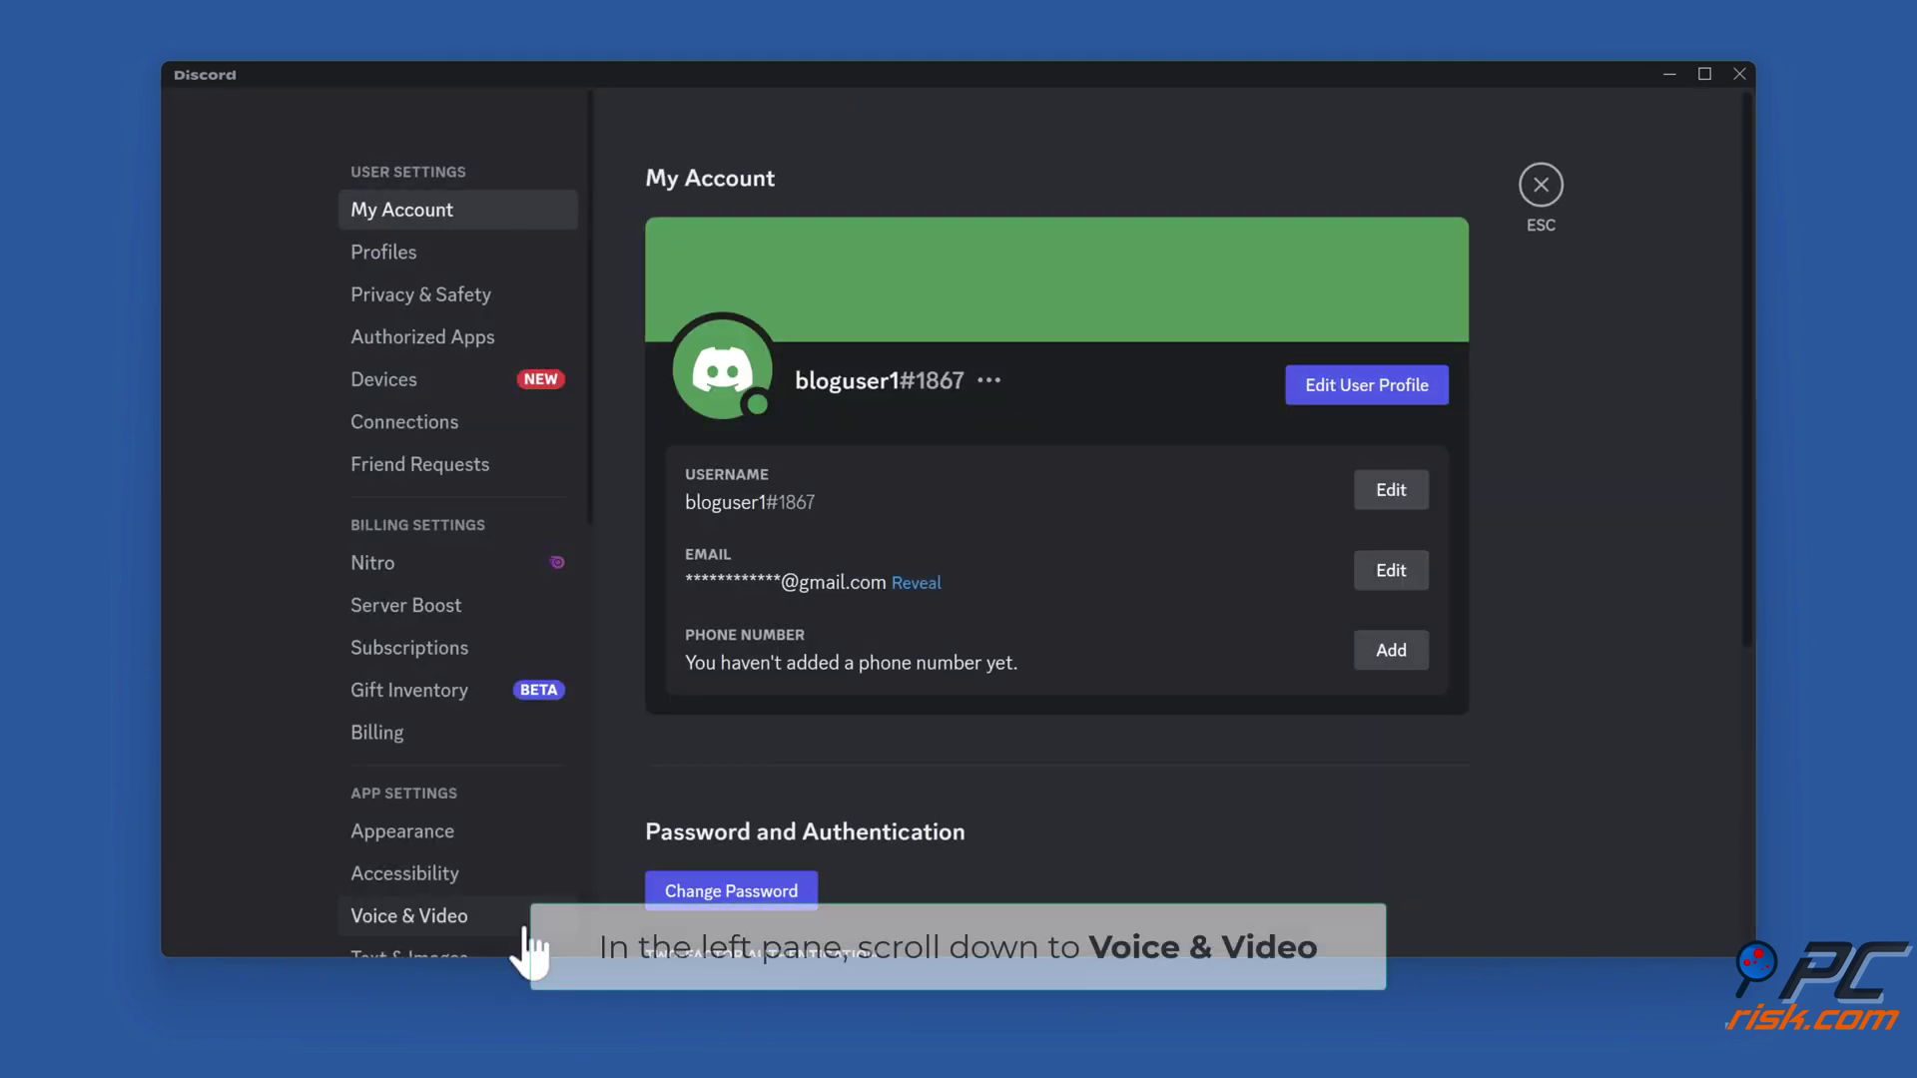
scroll(483, 812, down, 4)
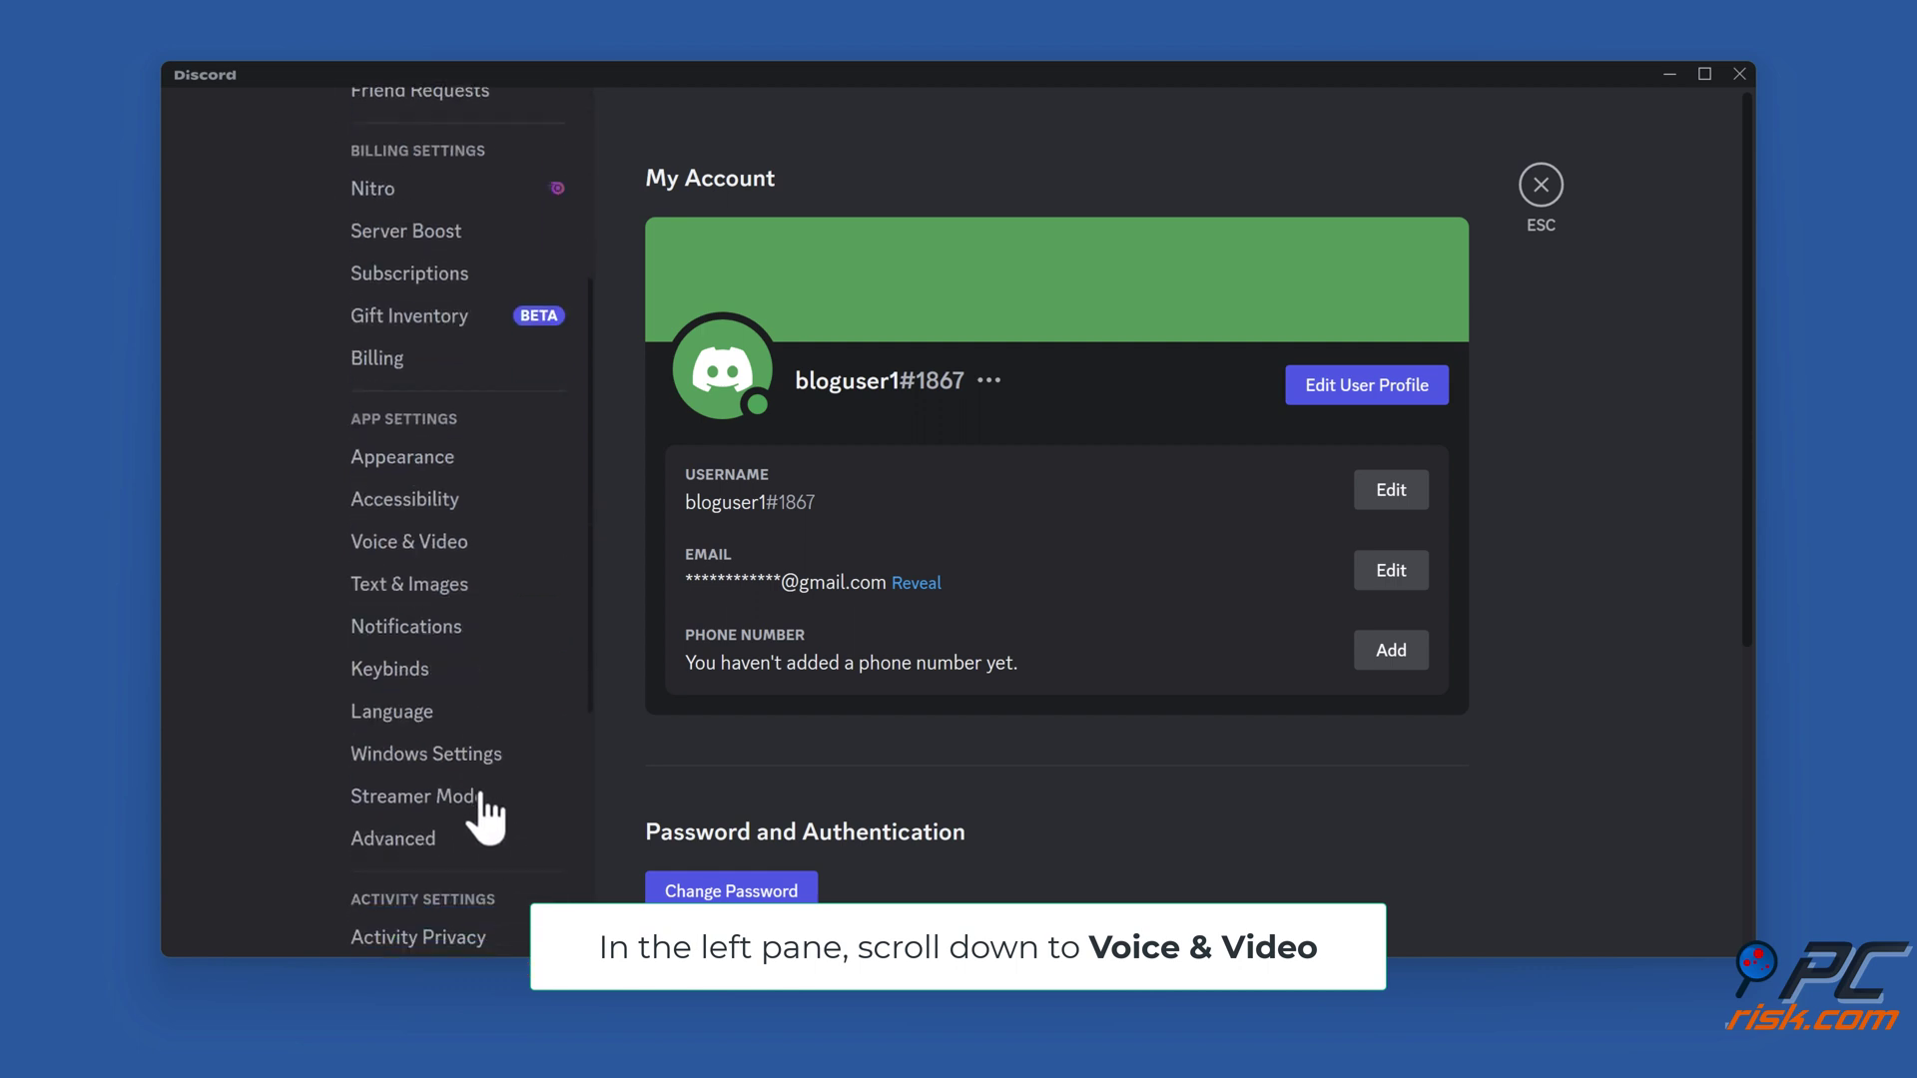
click(420, 550)
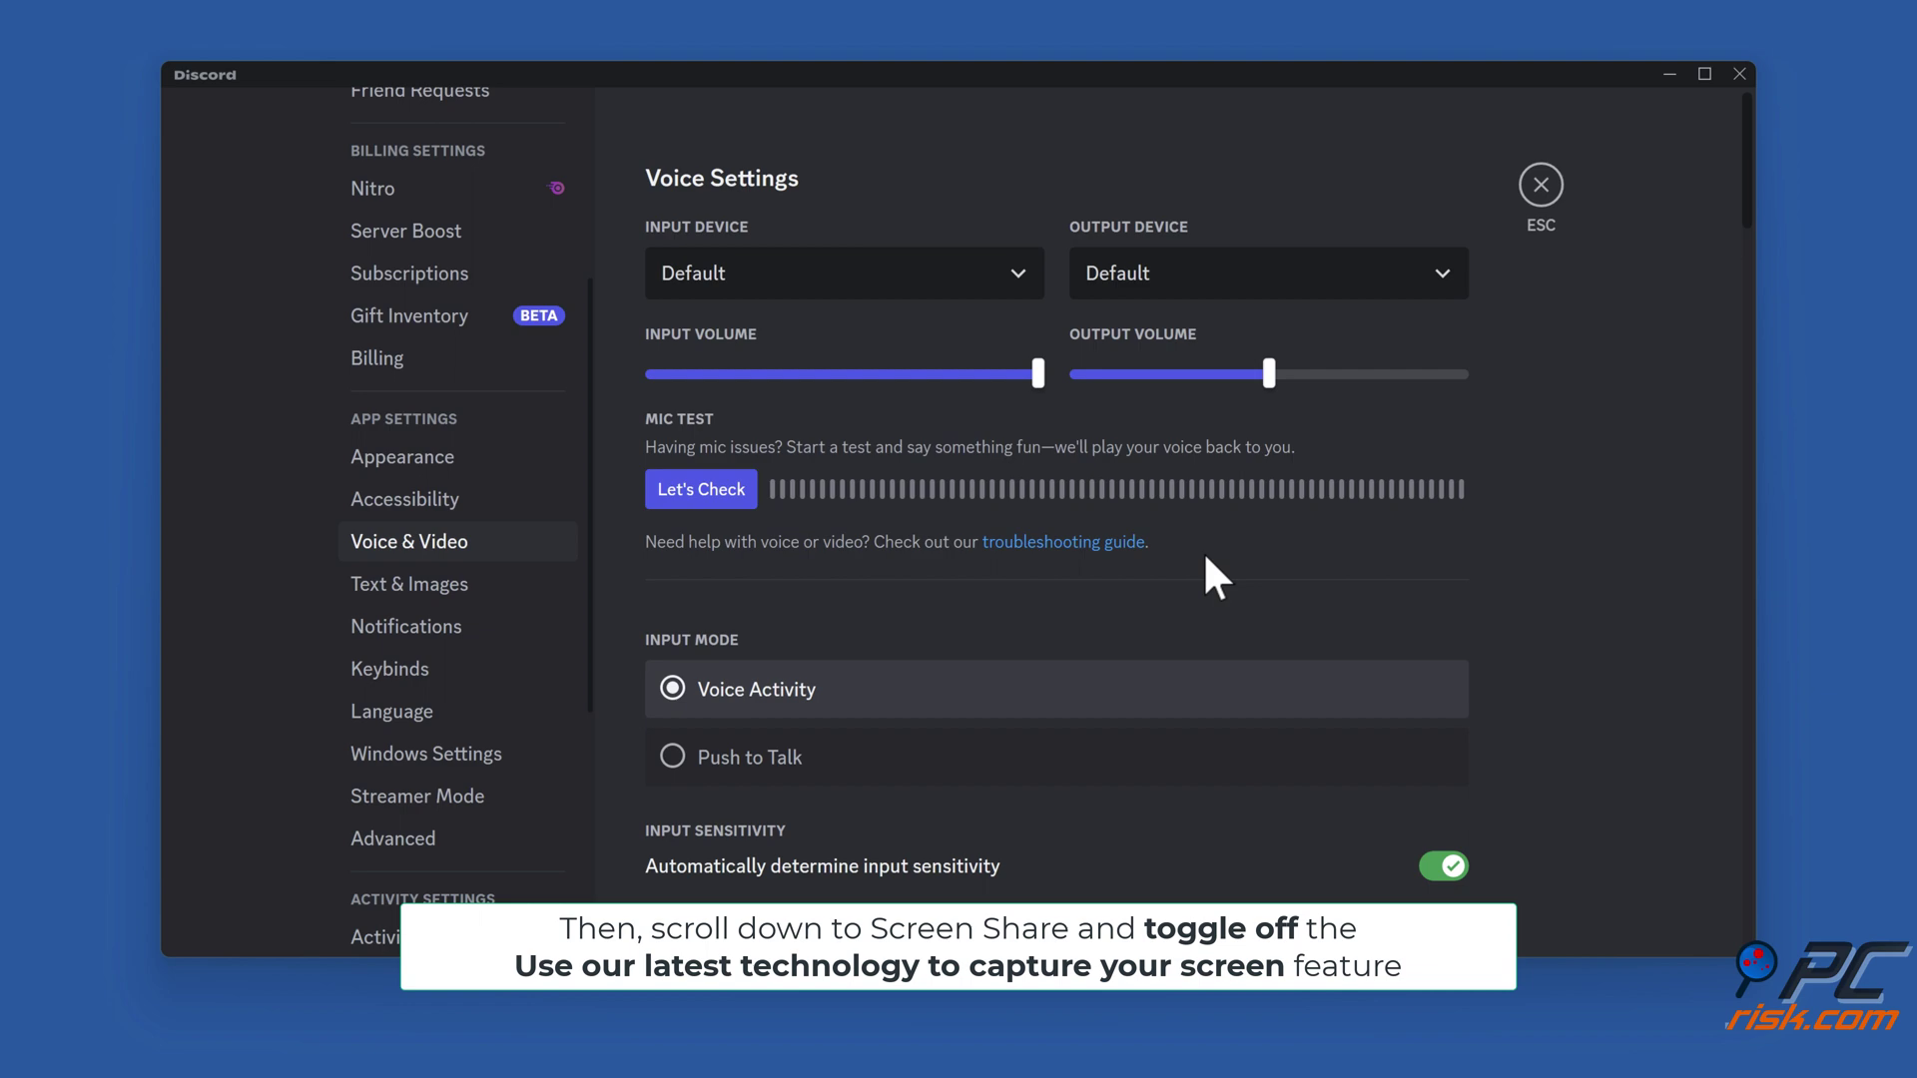
scroll(1202, 552, down, 10)
scroll(1205, 558, down, 12)
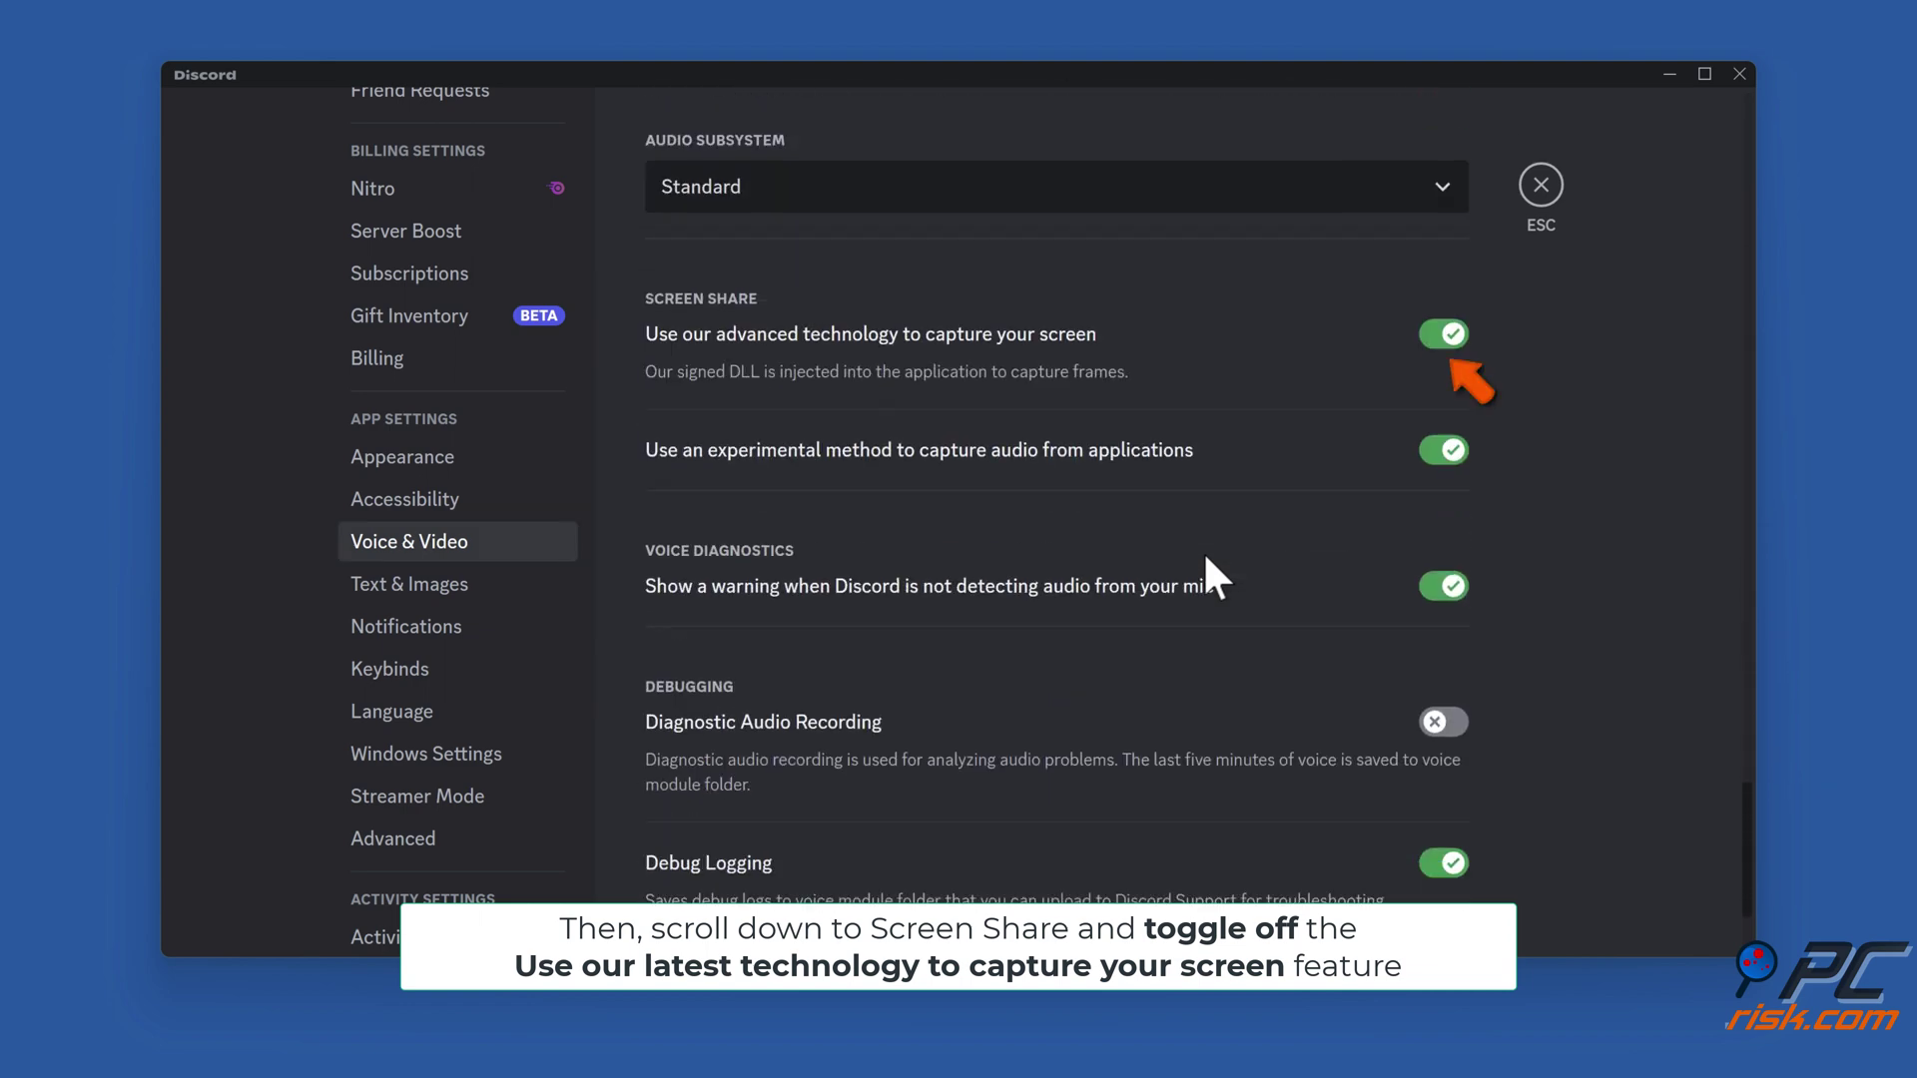
click(1444, 338)
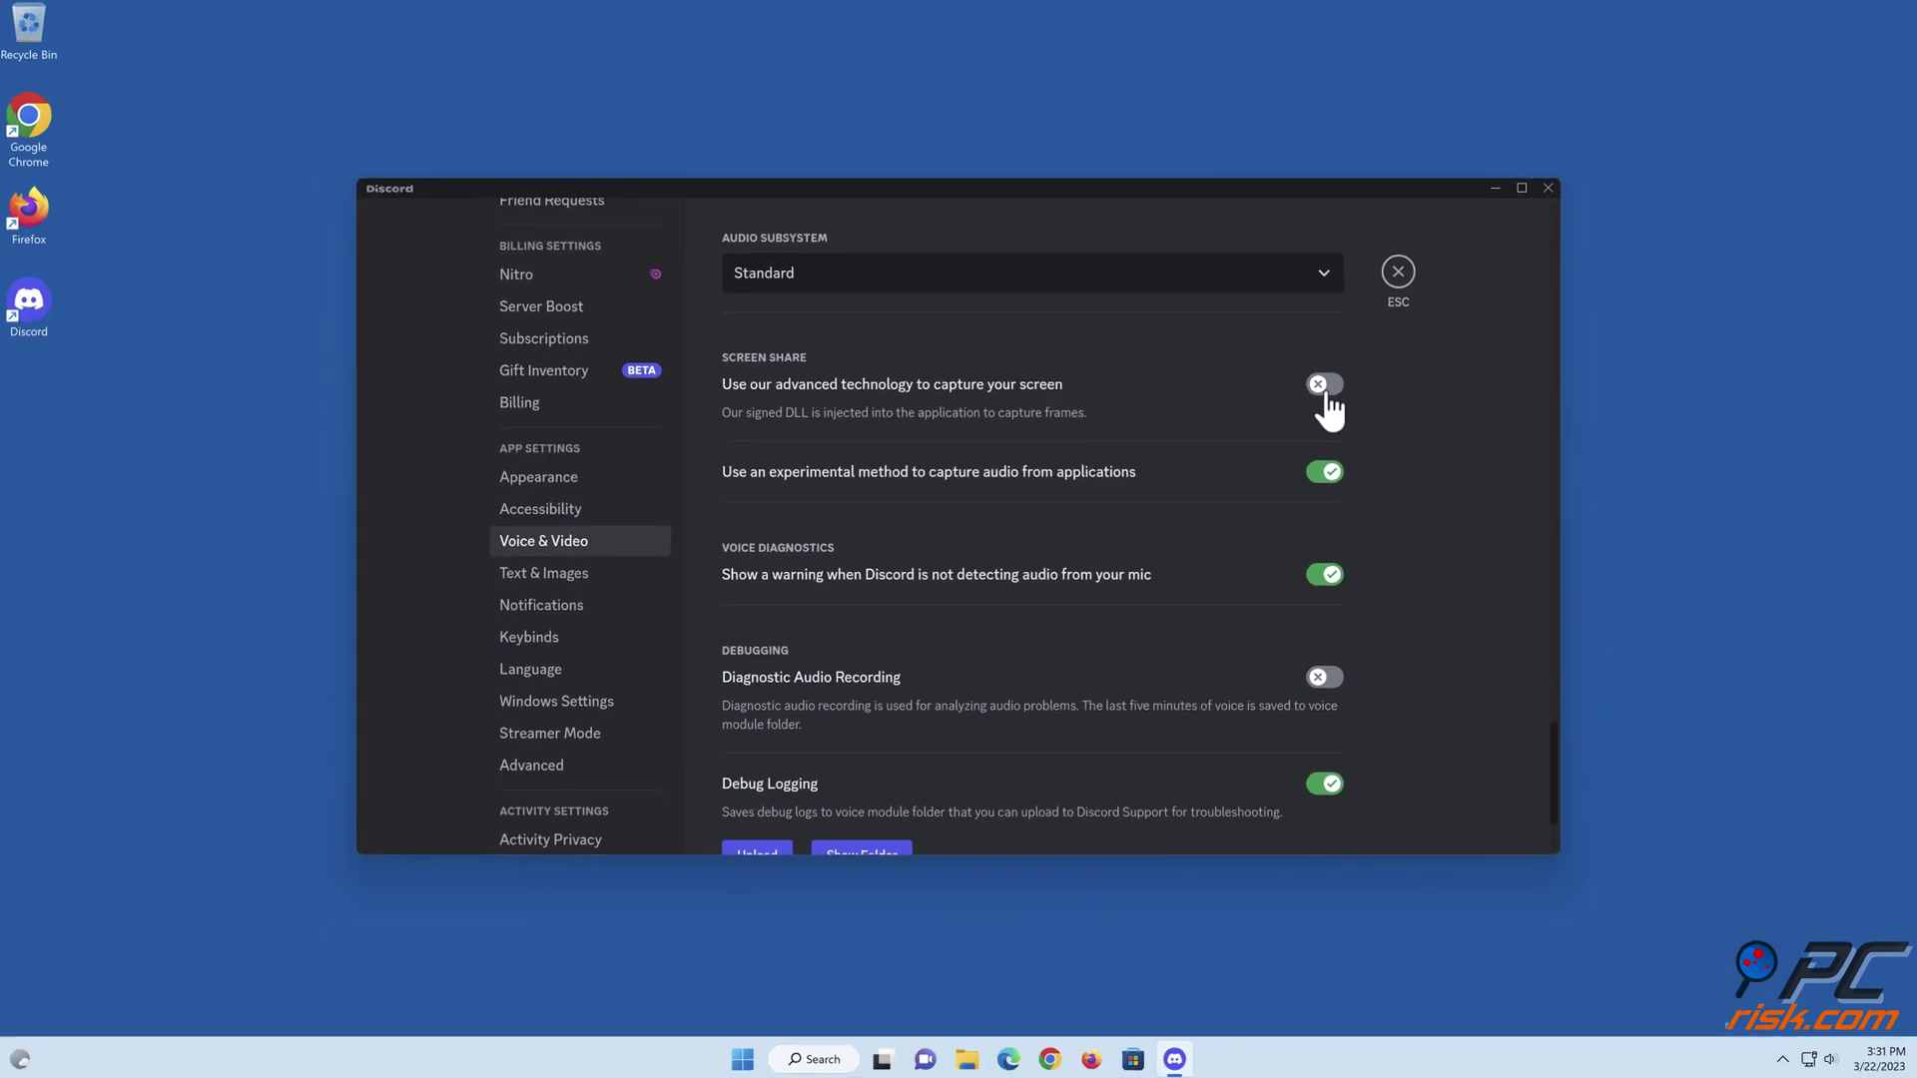
click(1394, 278)
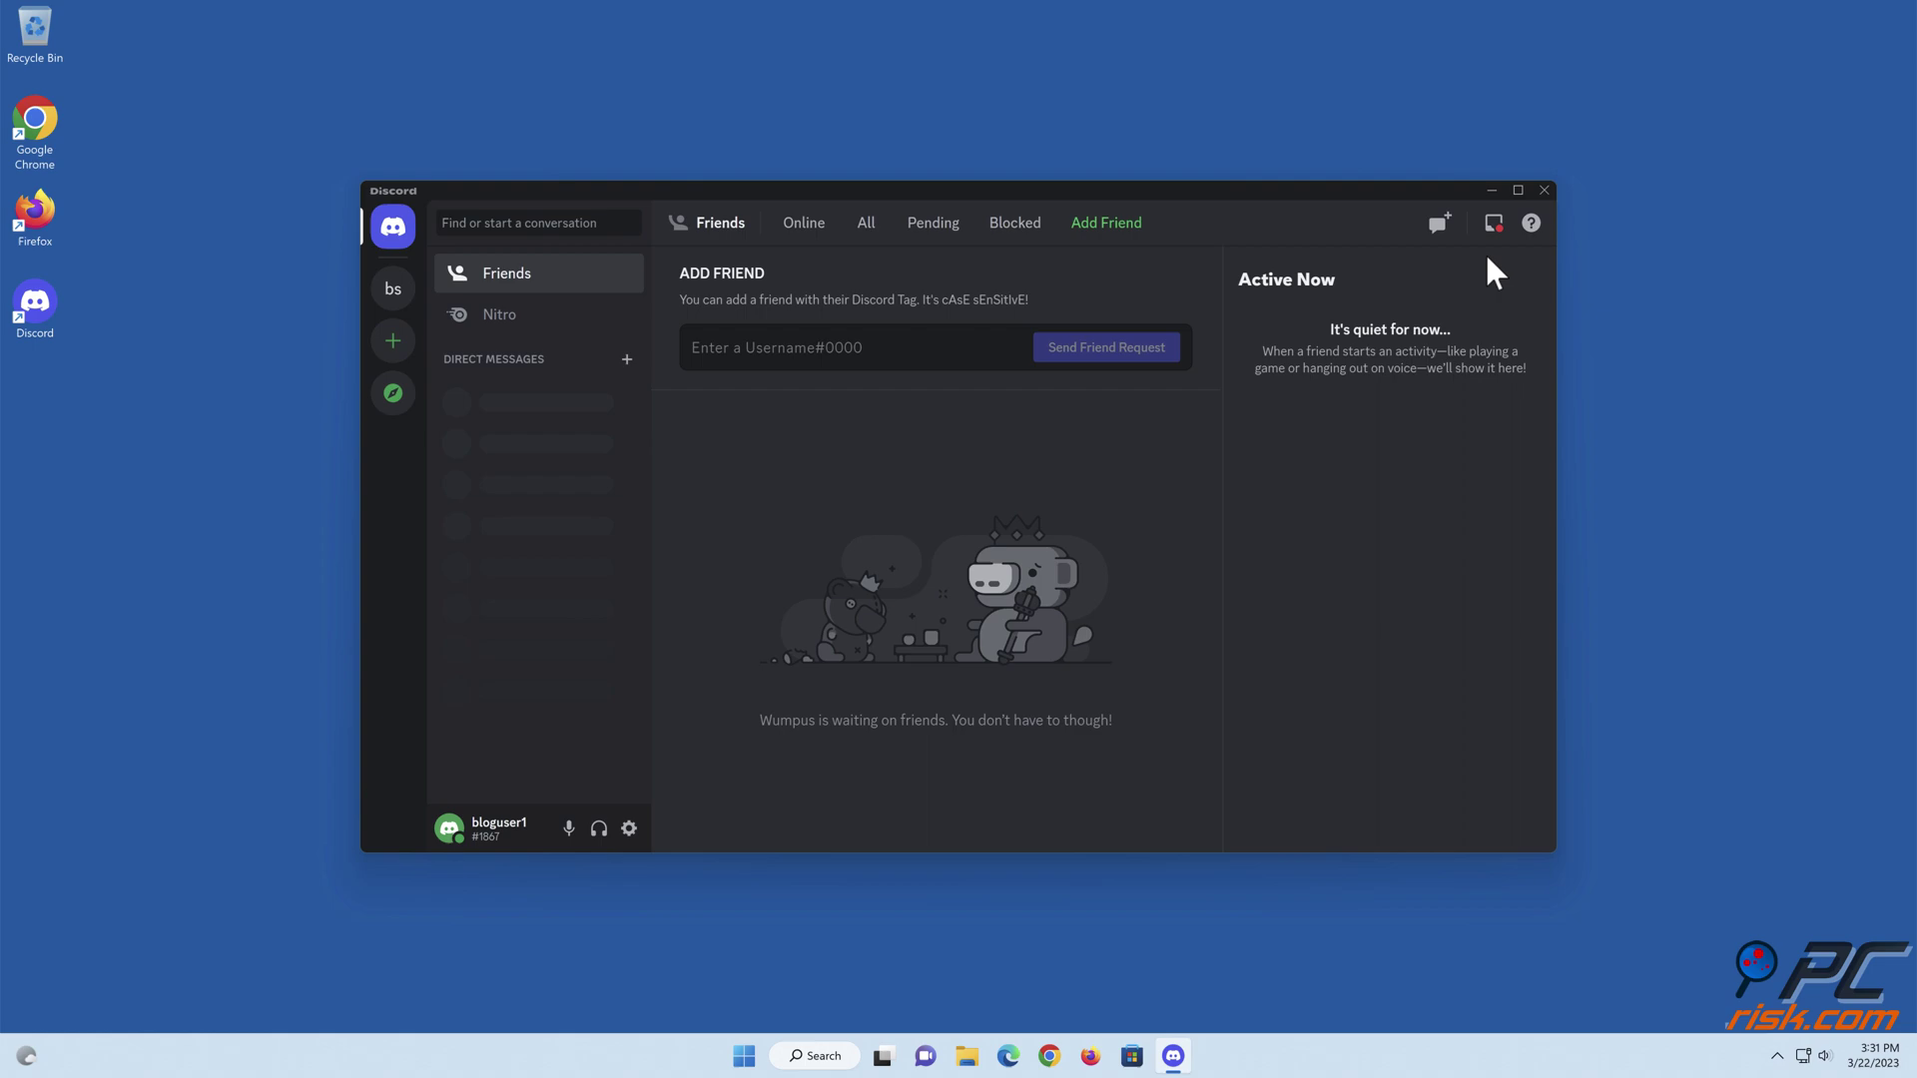
click(1544, 190)
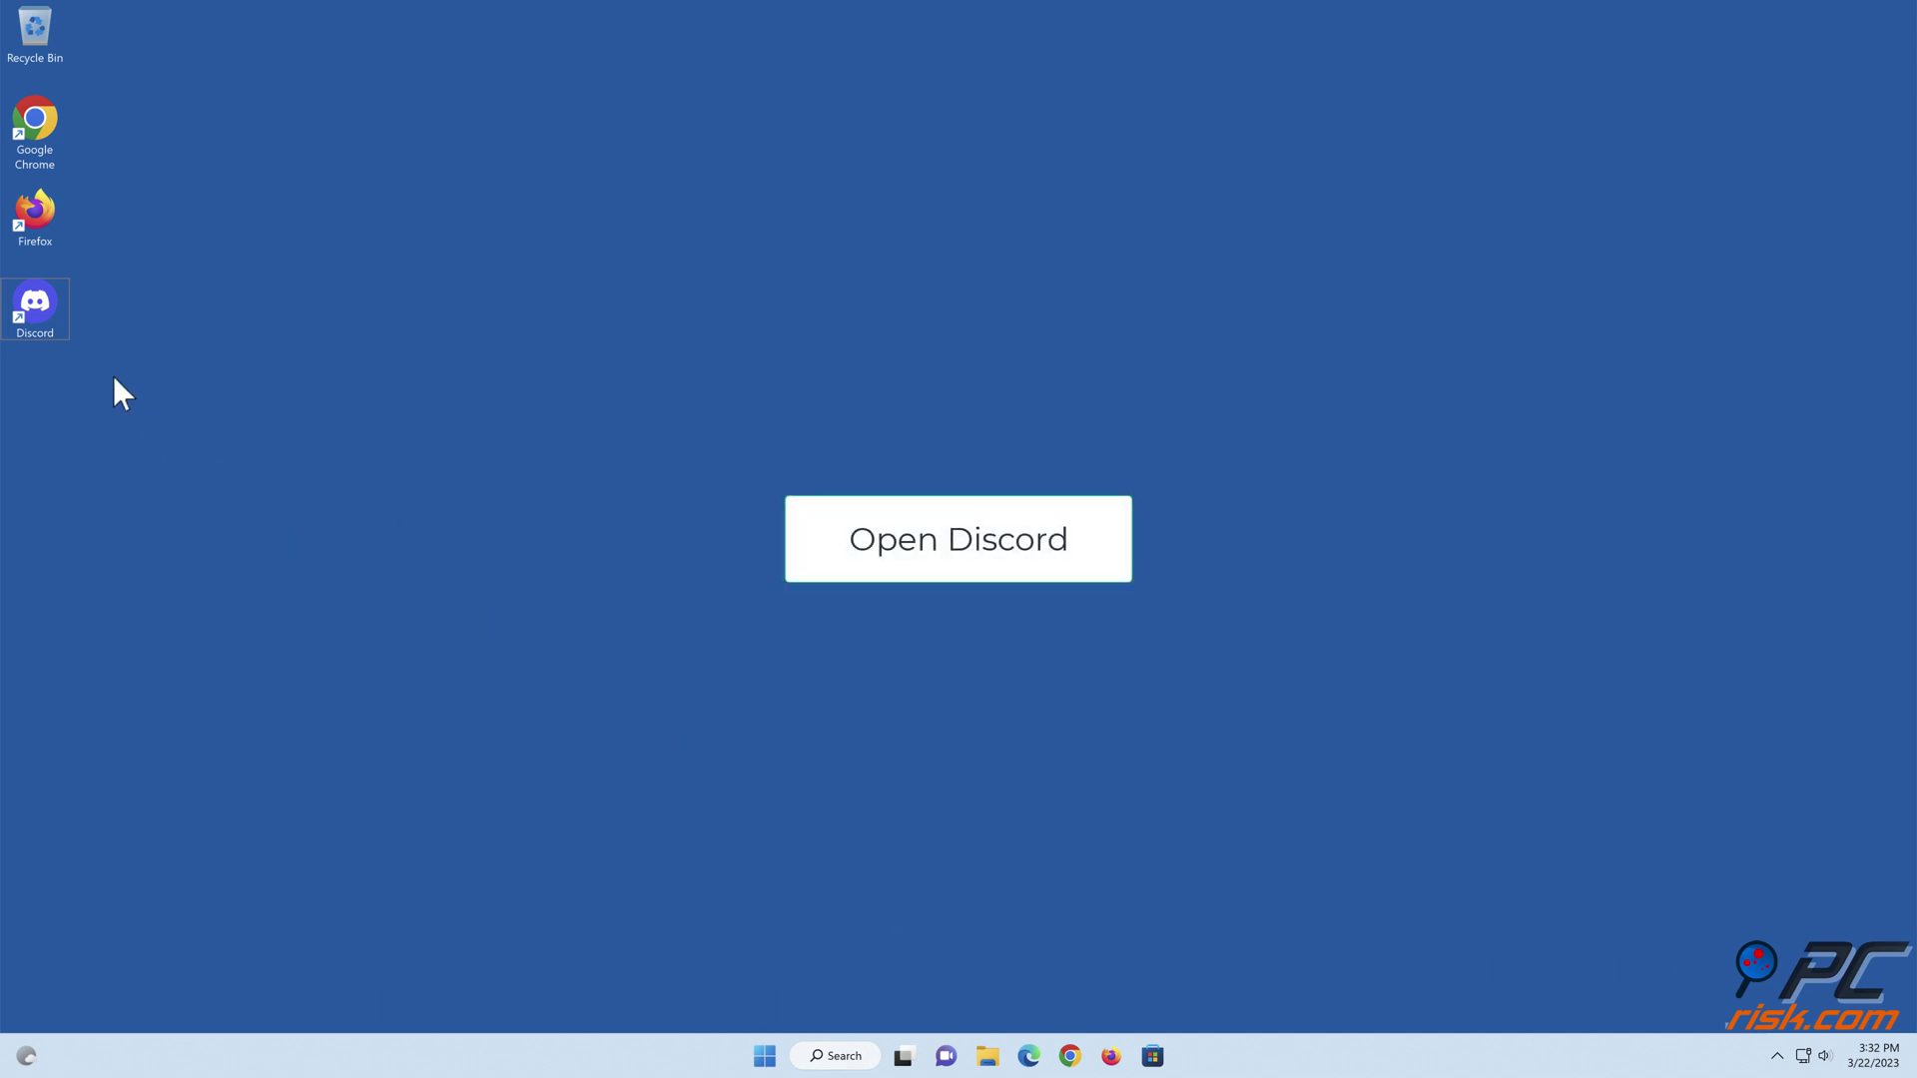
Step: Launch Discord, turn off "Enable Quality of Service High Packet Priority" in the Voice & Video settings, and close the window
double_click(52, 317)
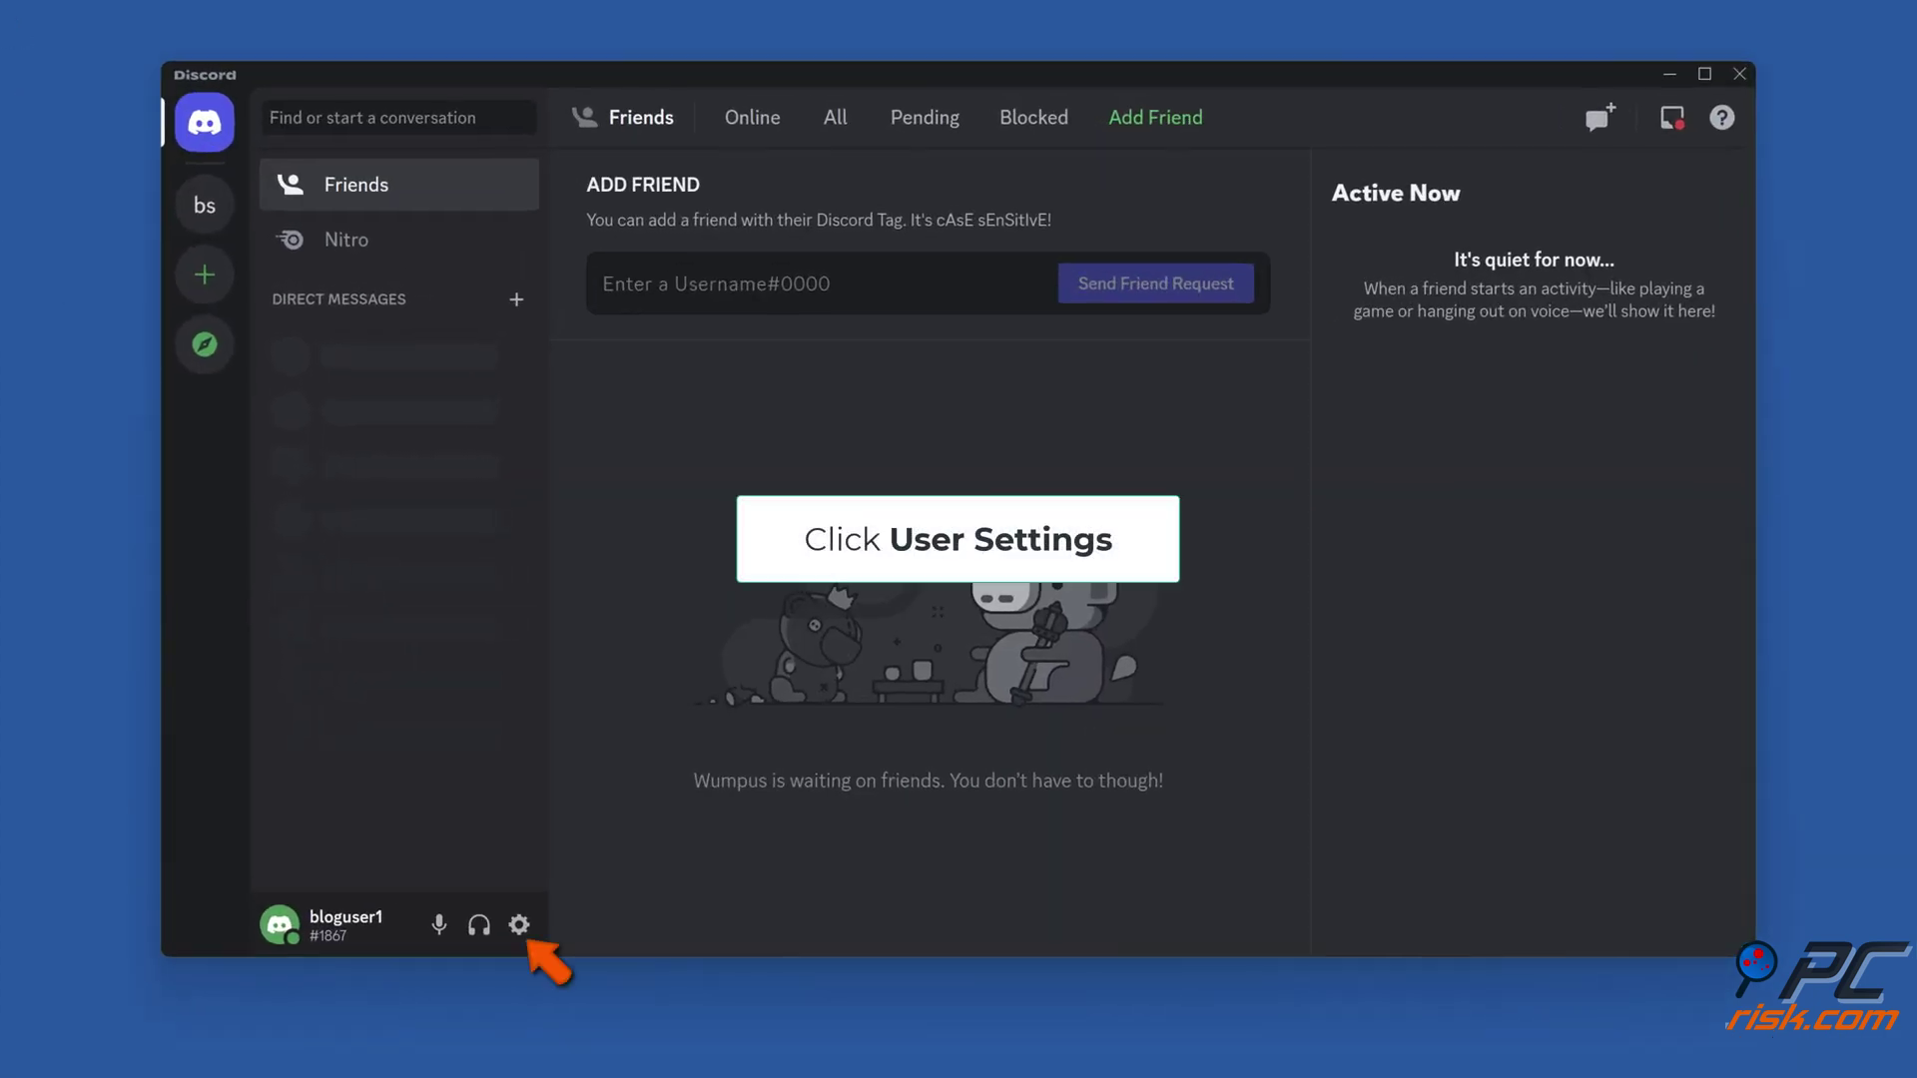
click(518, 925)
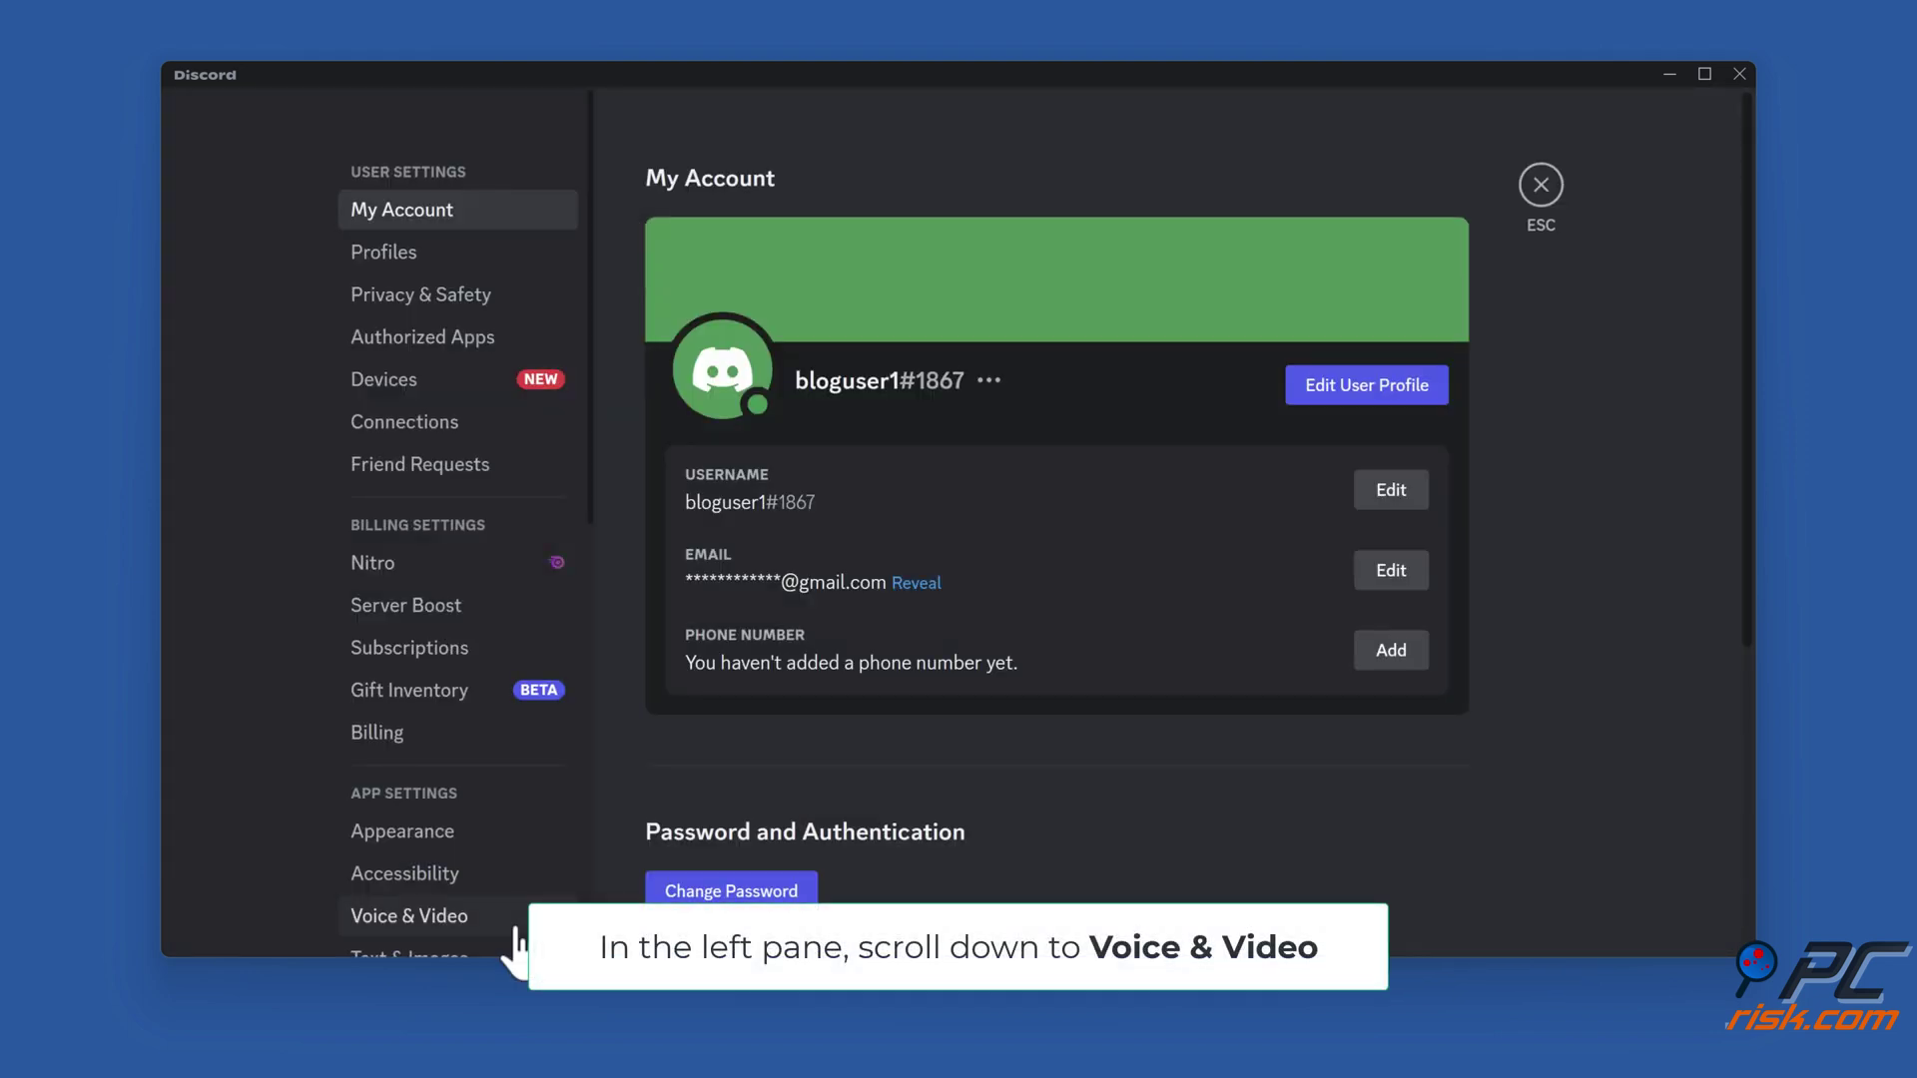
scroll(458, 519, down, 5)
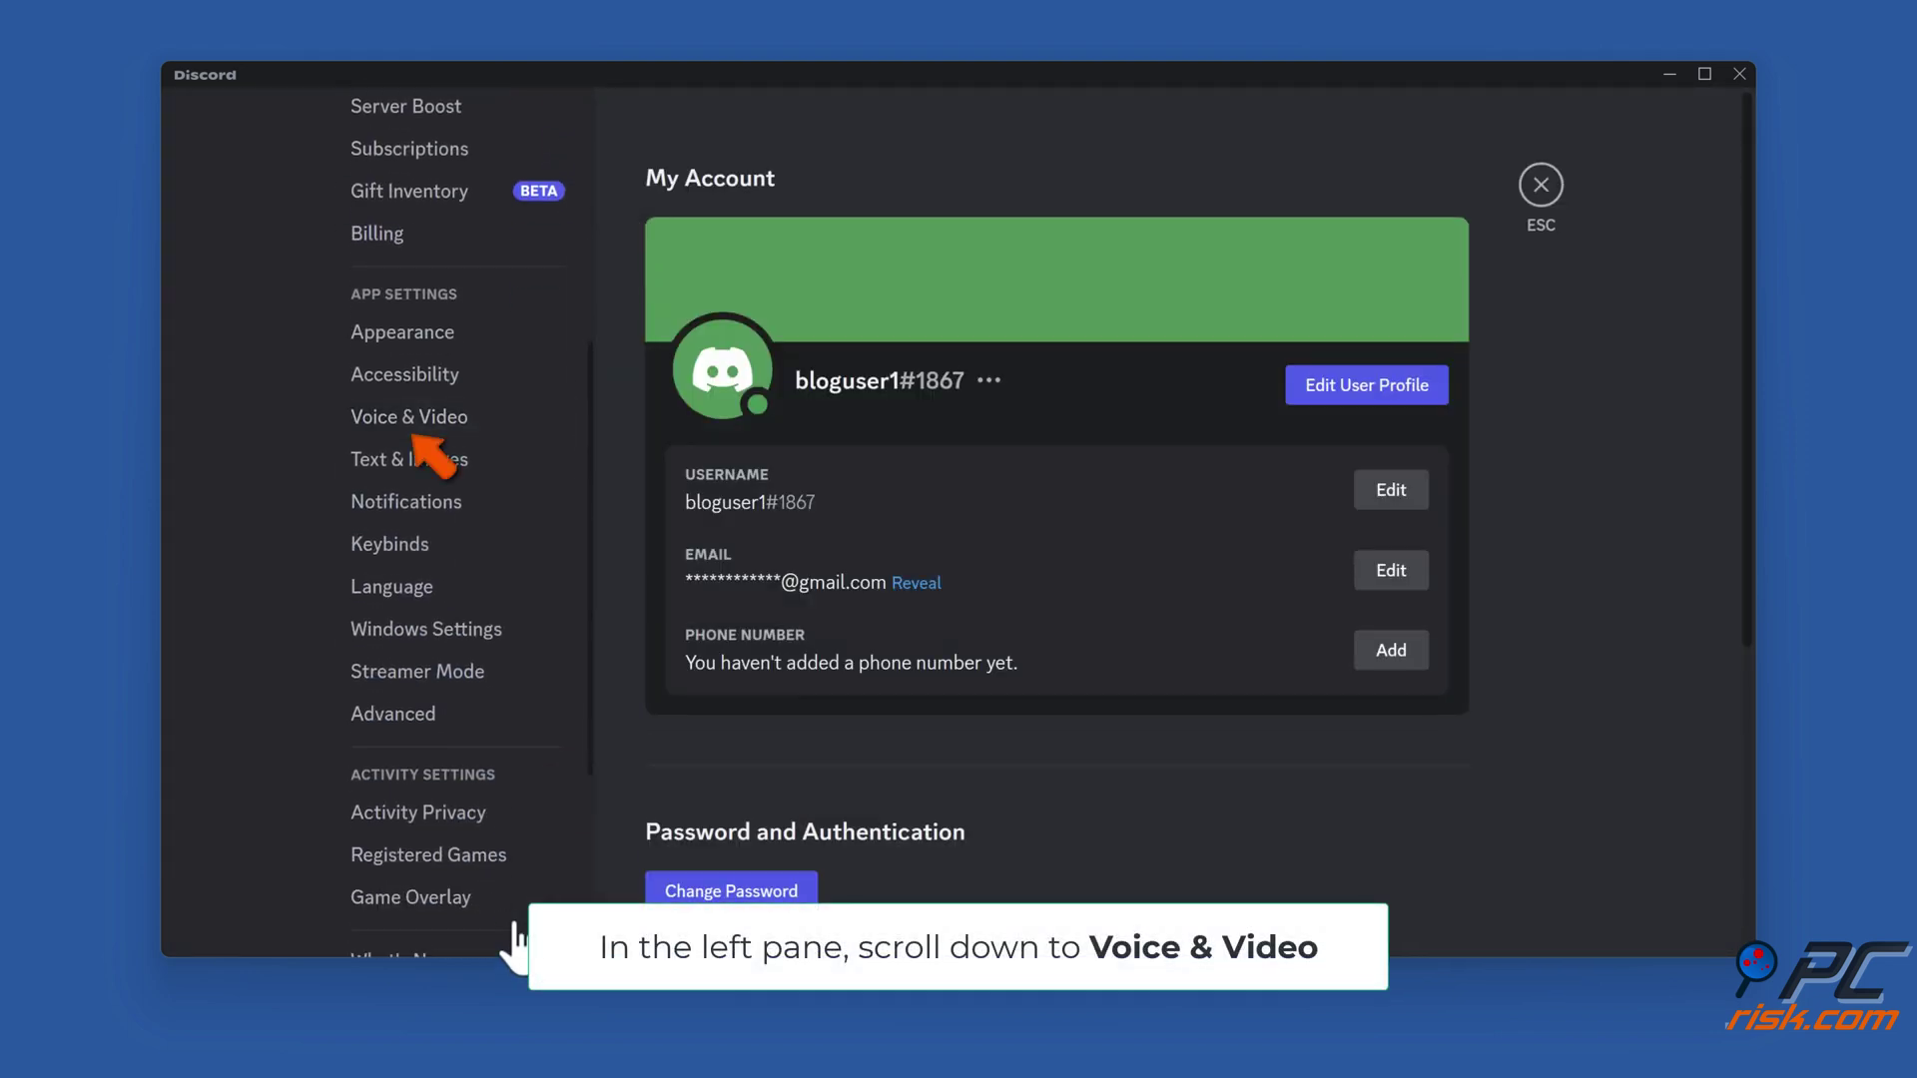
click(407, 424)
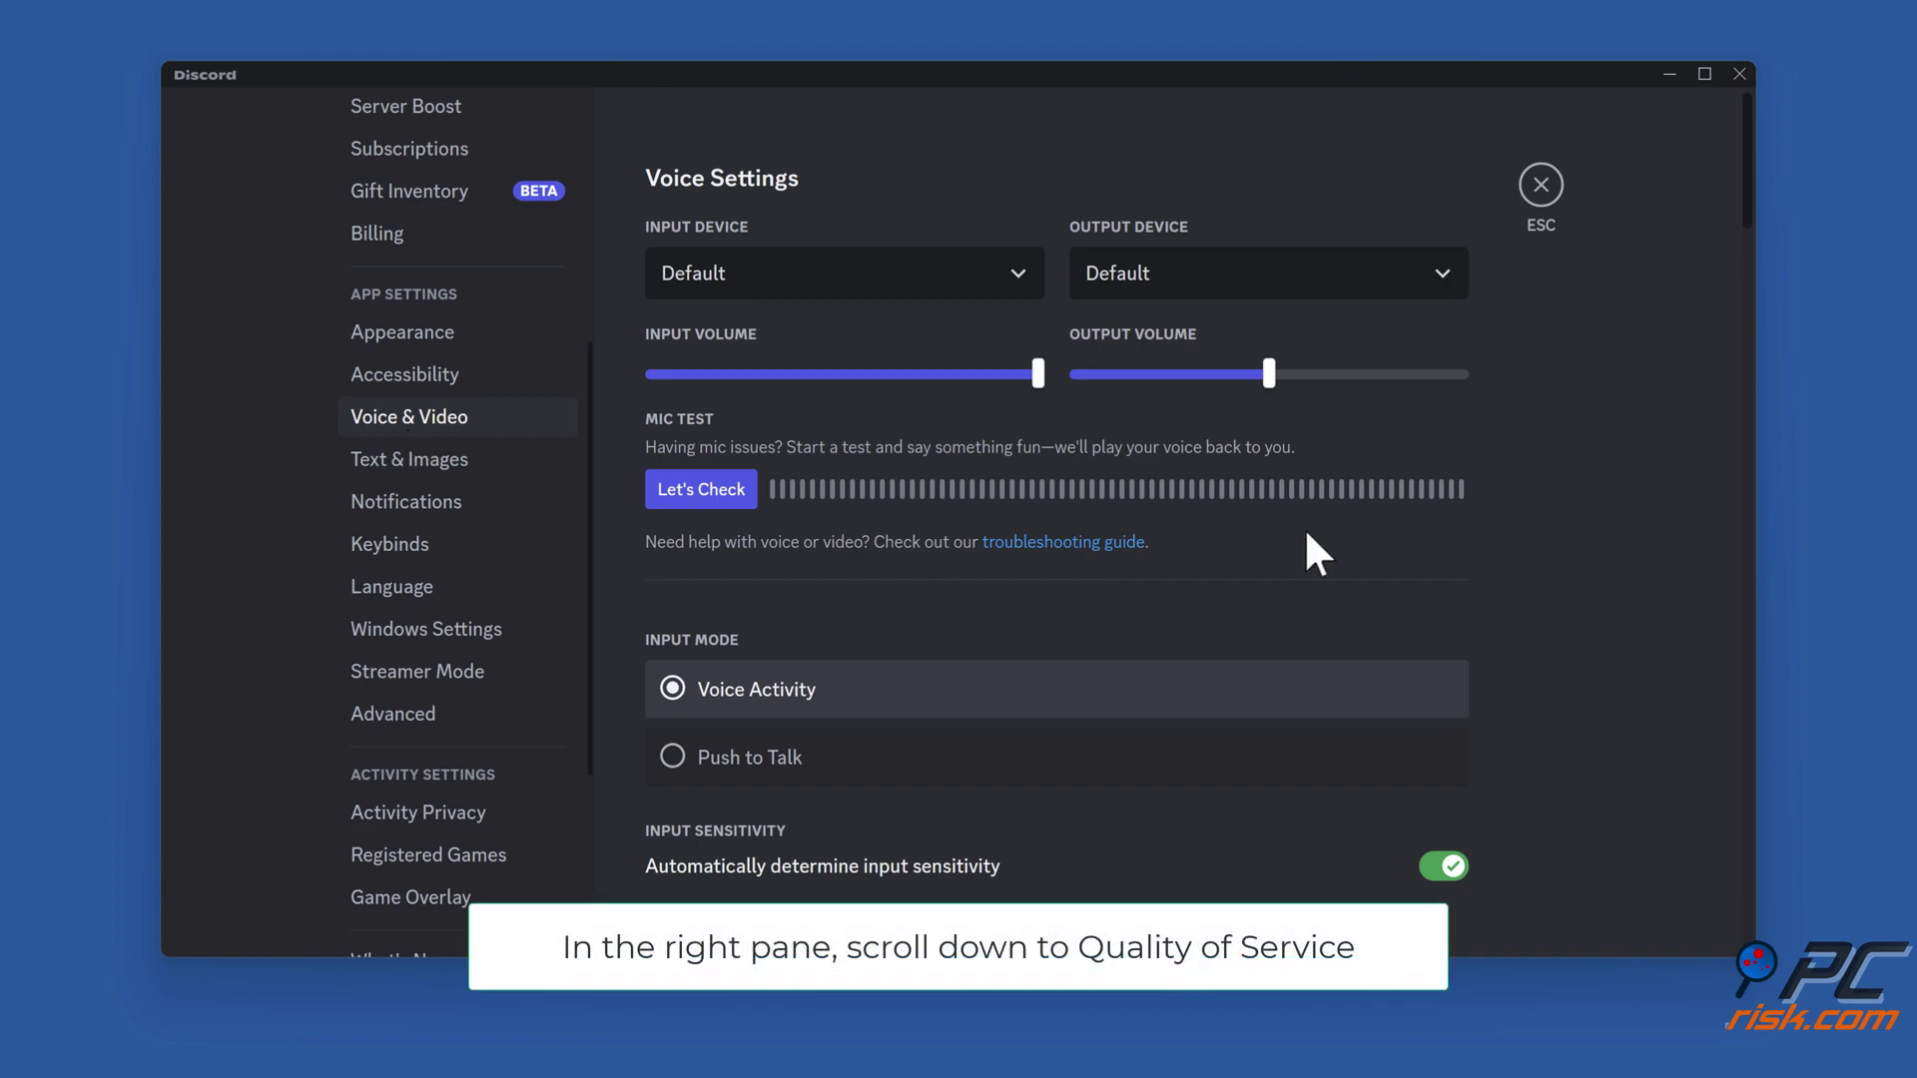
scroll(1306, 534, down, 15)
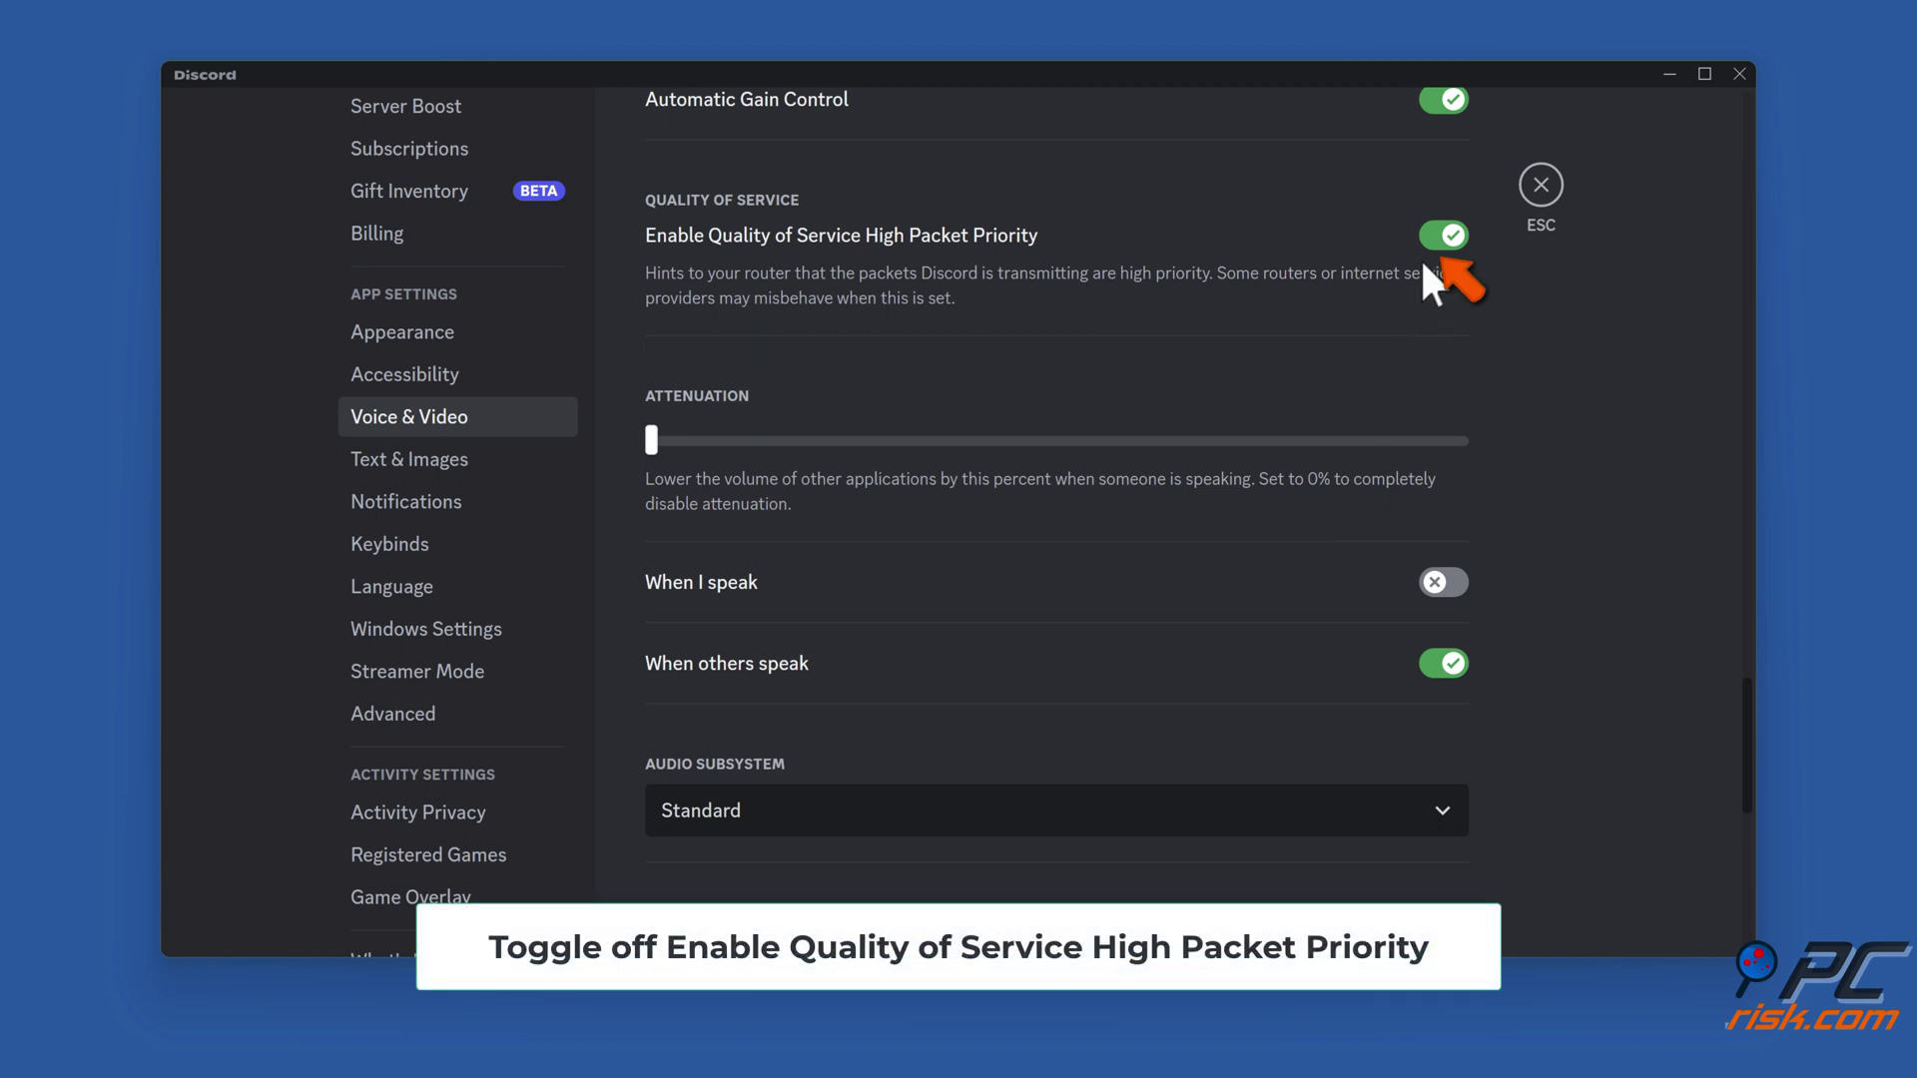
click(1432, 236)
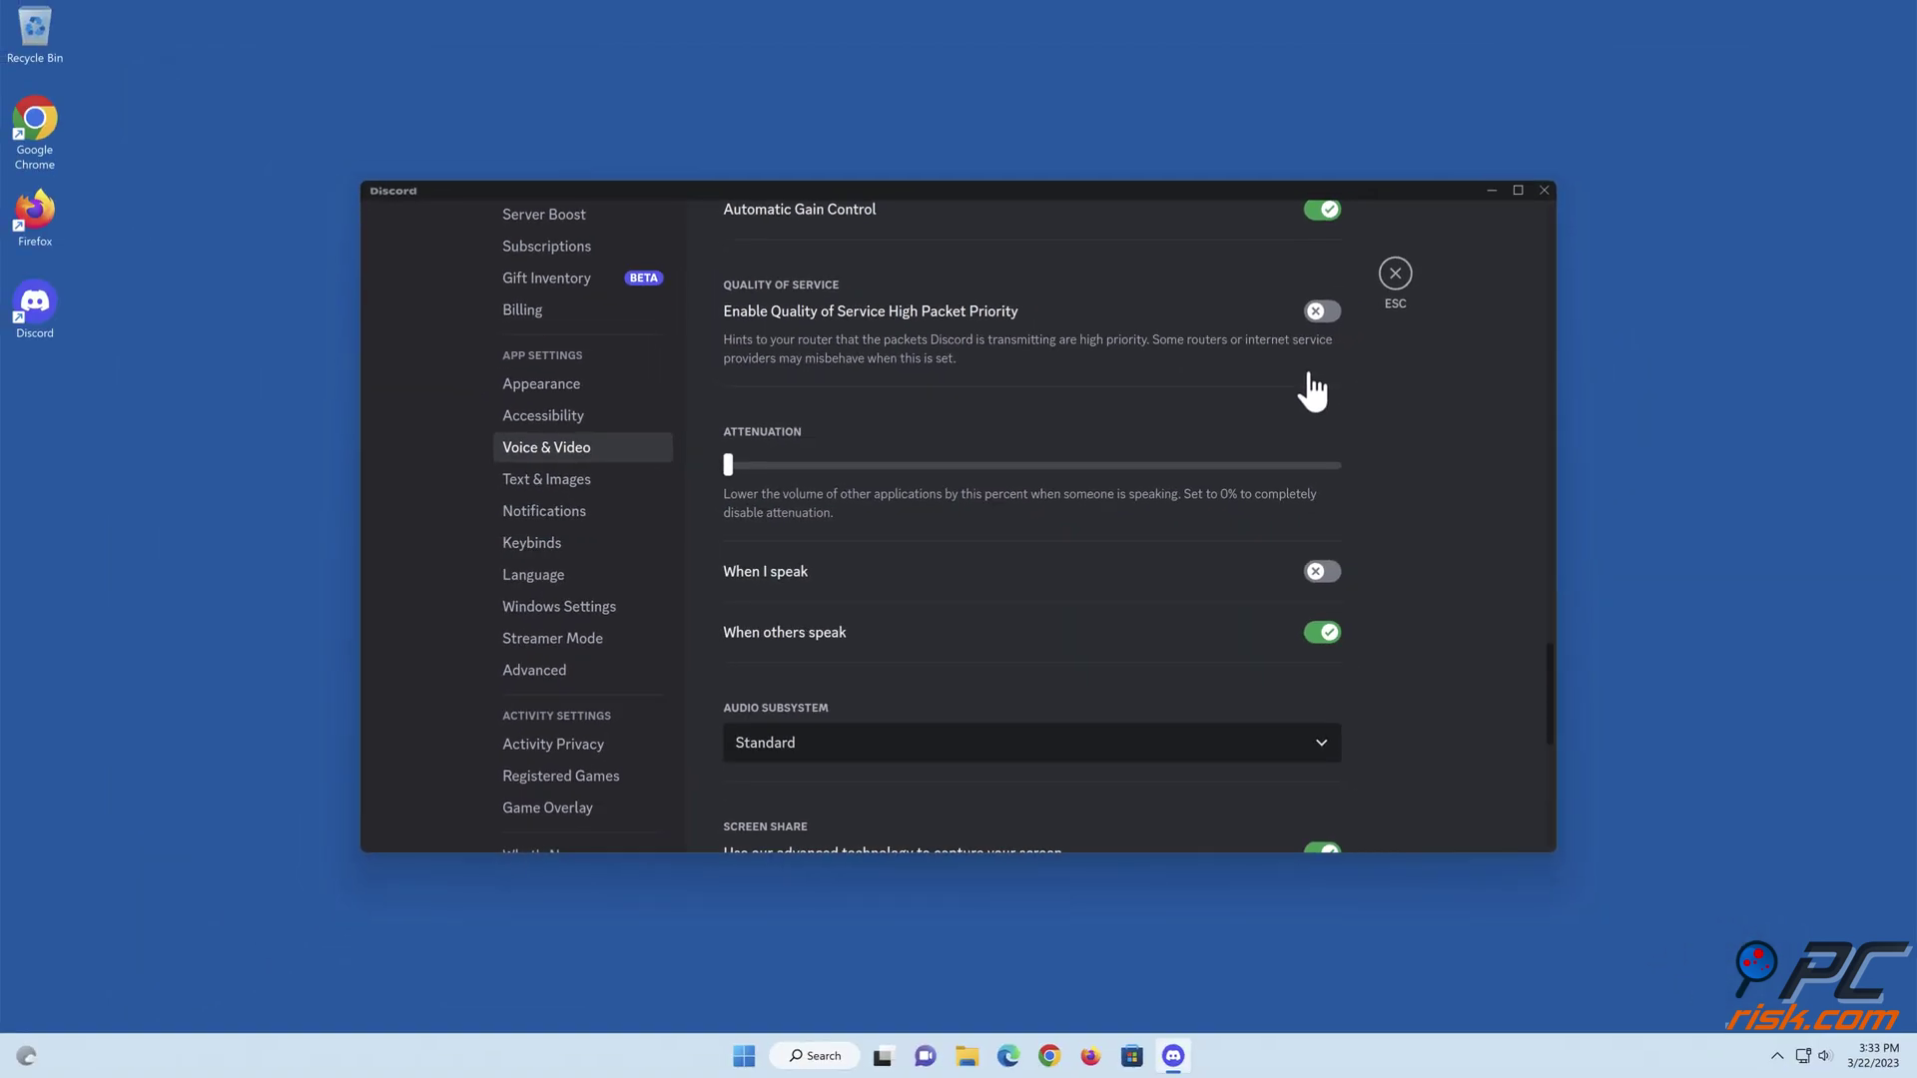
click(1396, 273)
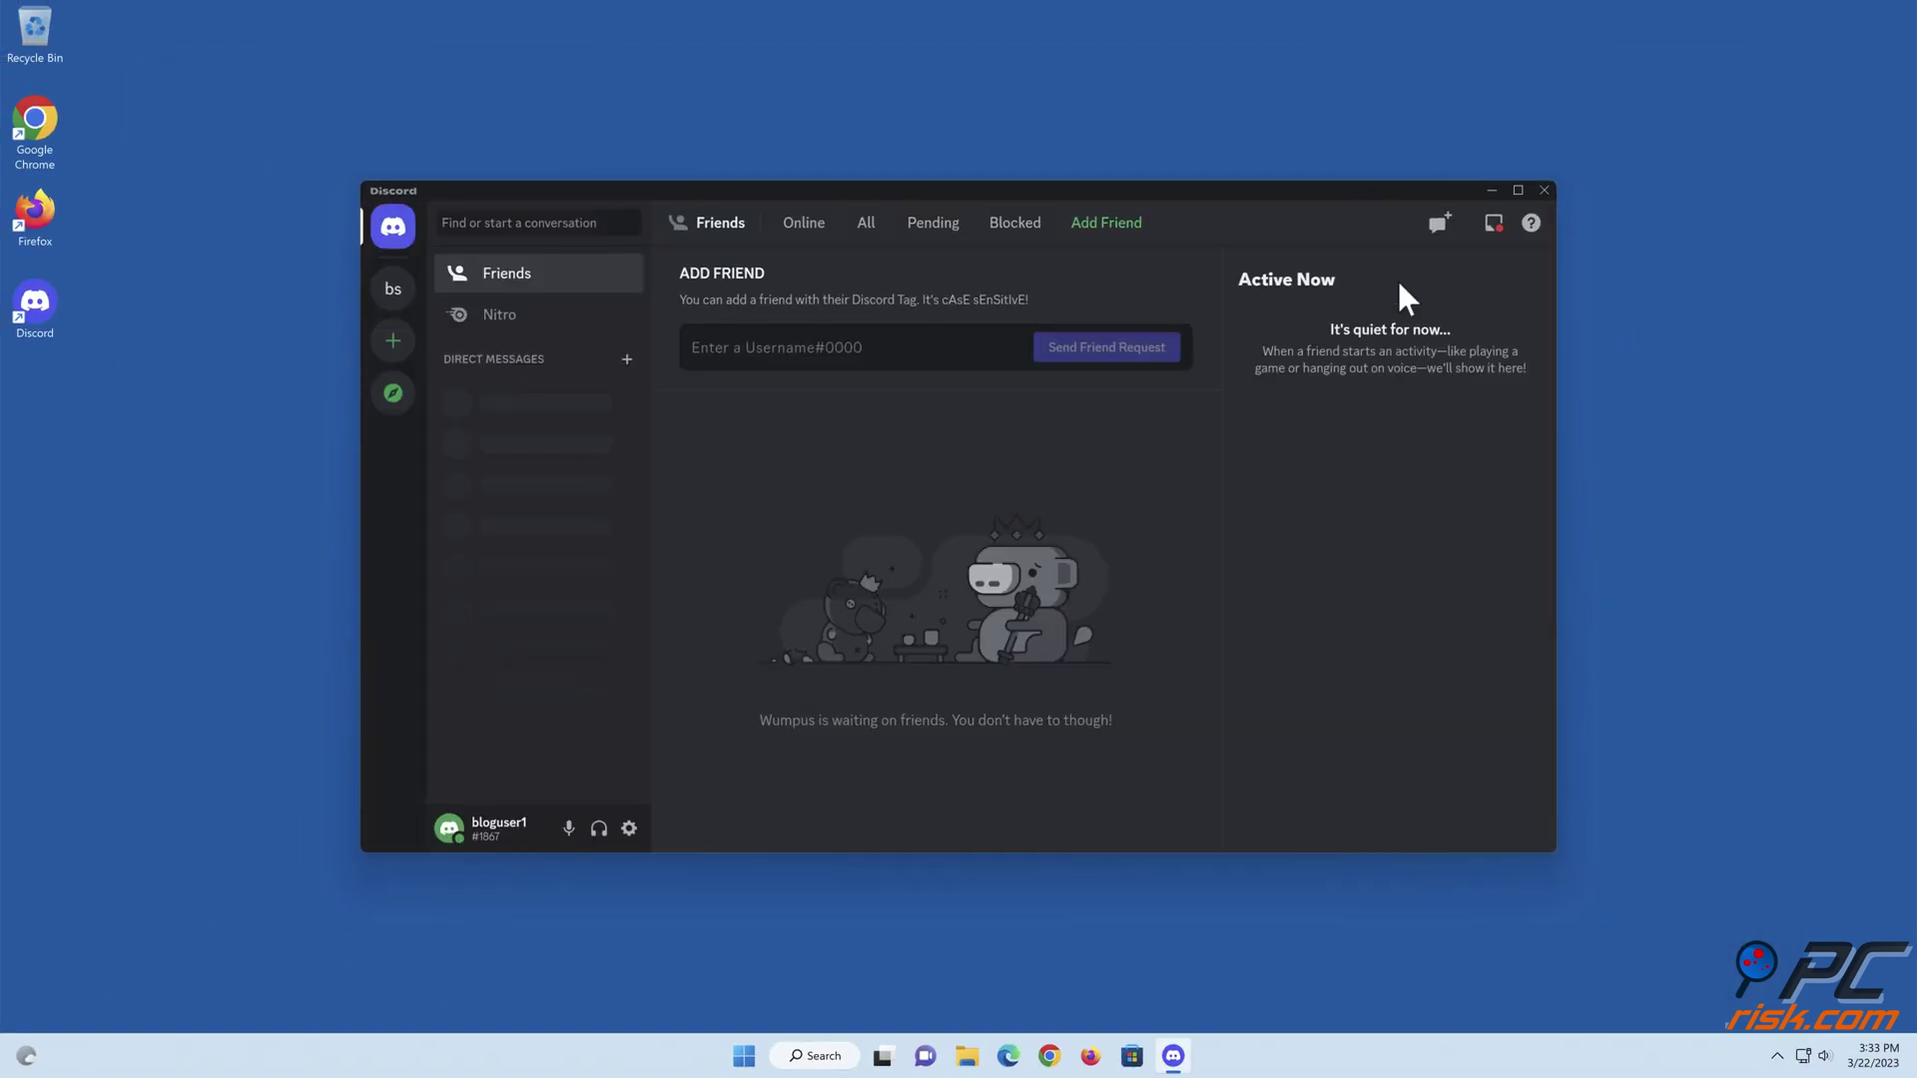
click(1544, 189)
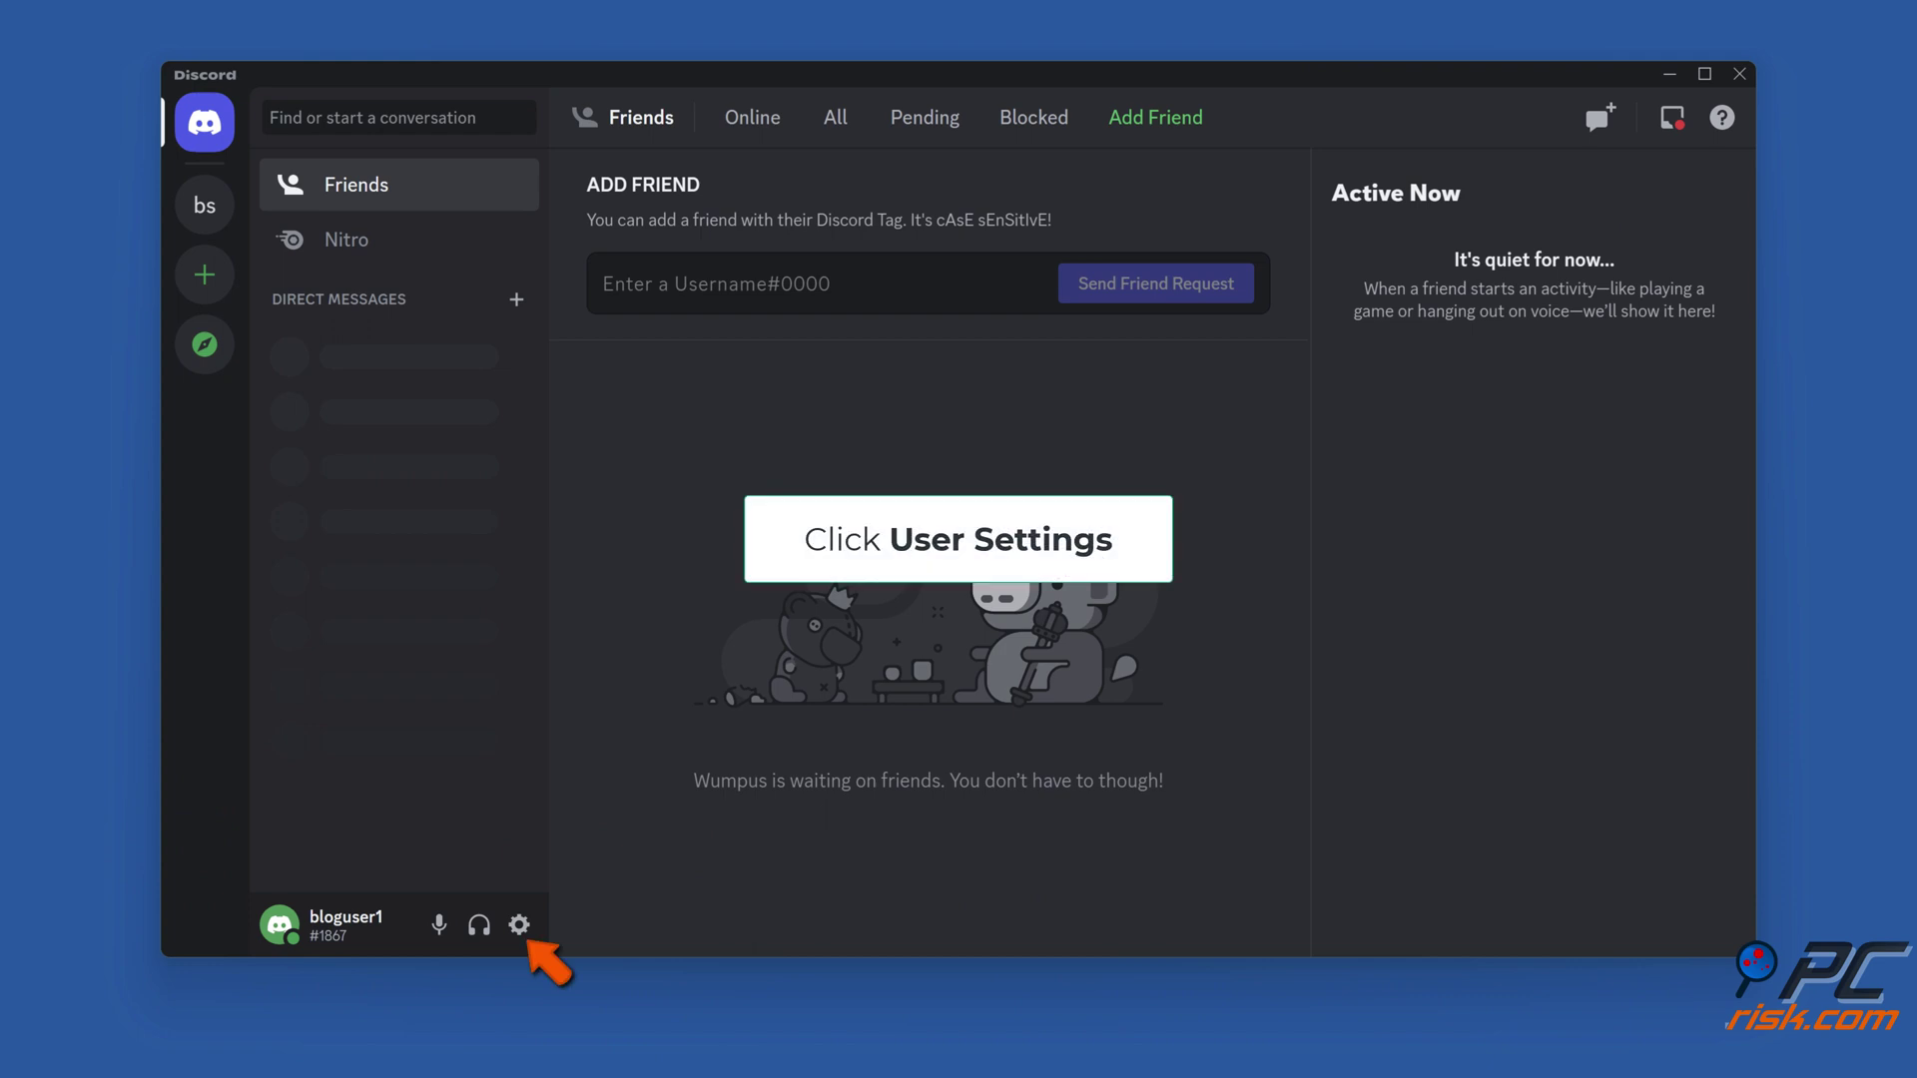
Step: Turn off "Enable in-game overlay" in Discord's Game Overlay user settings and close the window
click(517, 926)
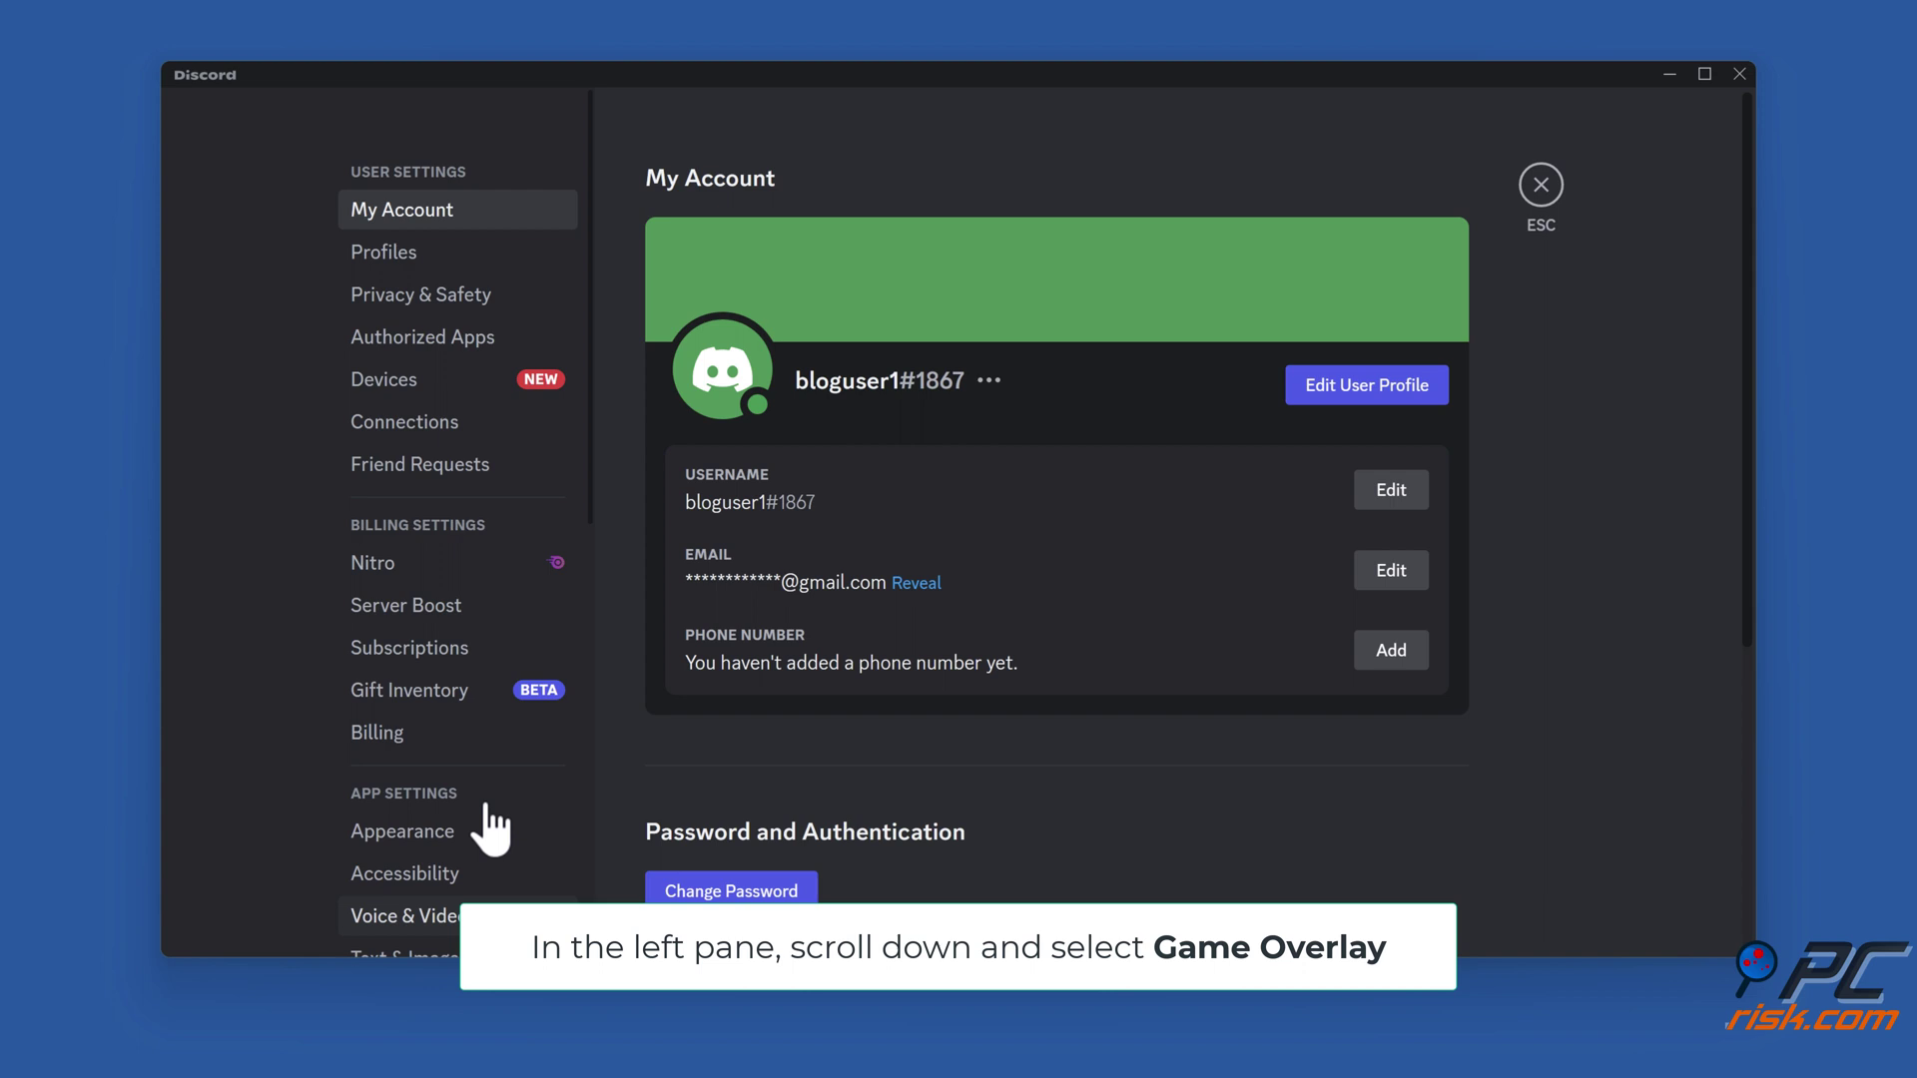
scroll(489, 828, down, 7)
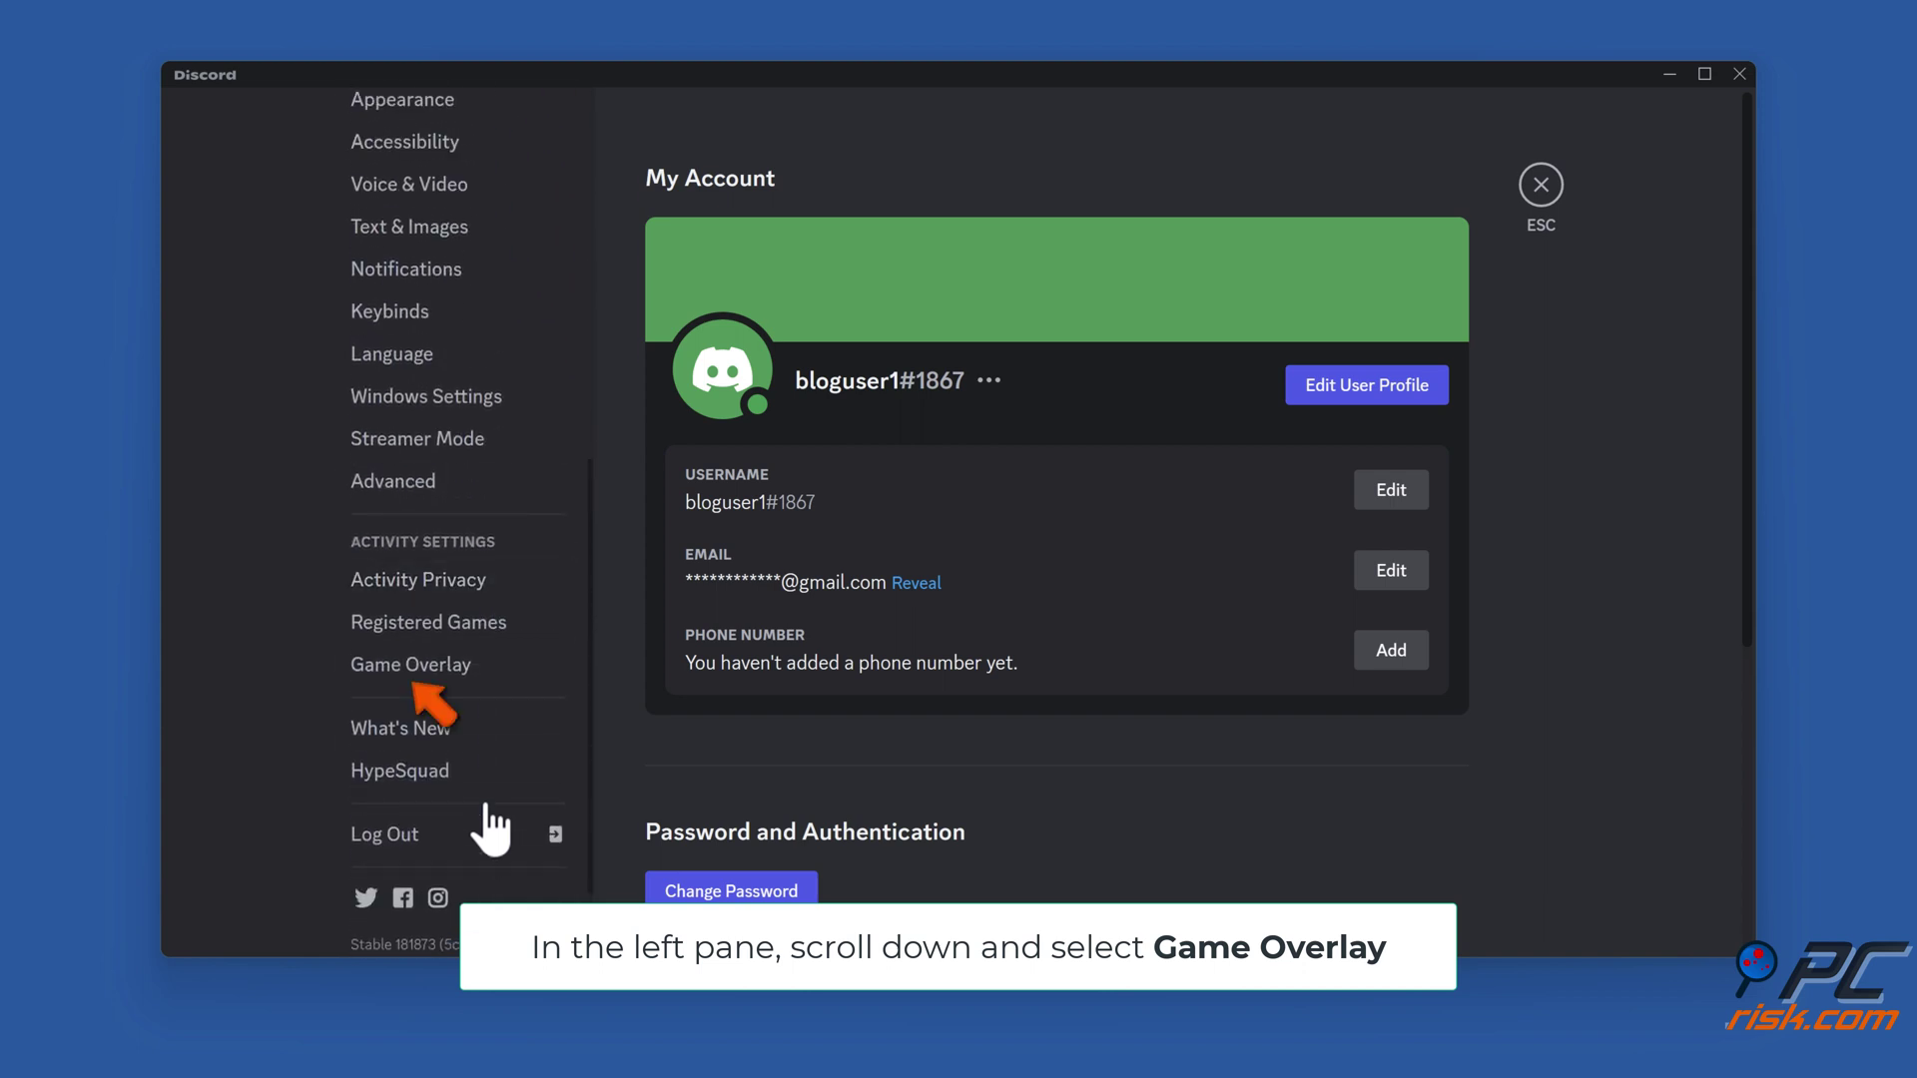
click(422, 677)
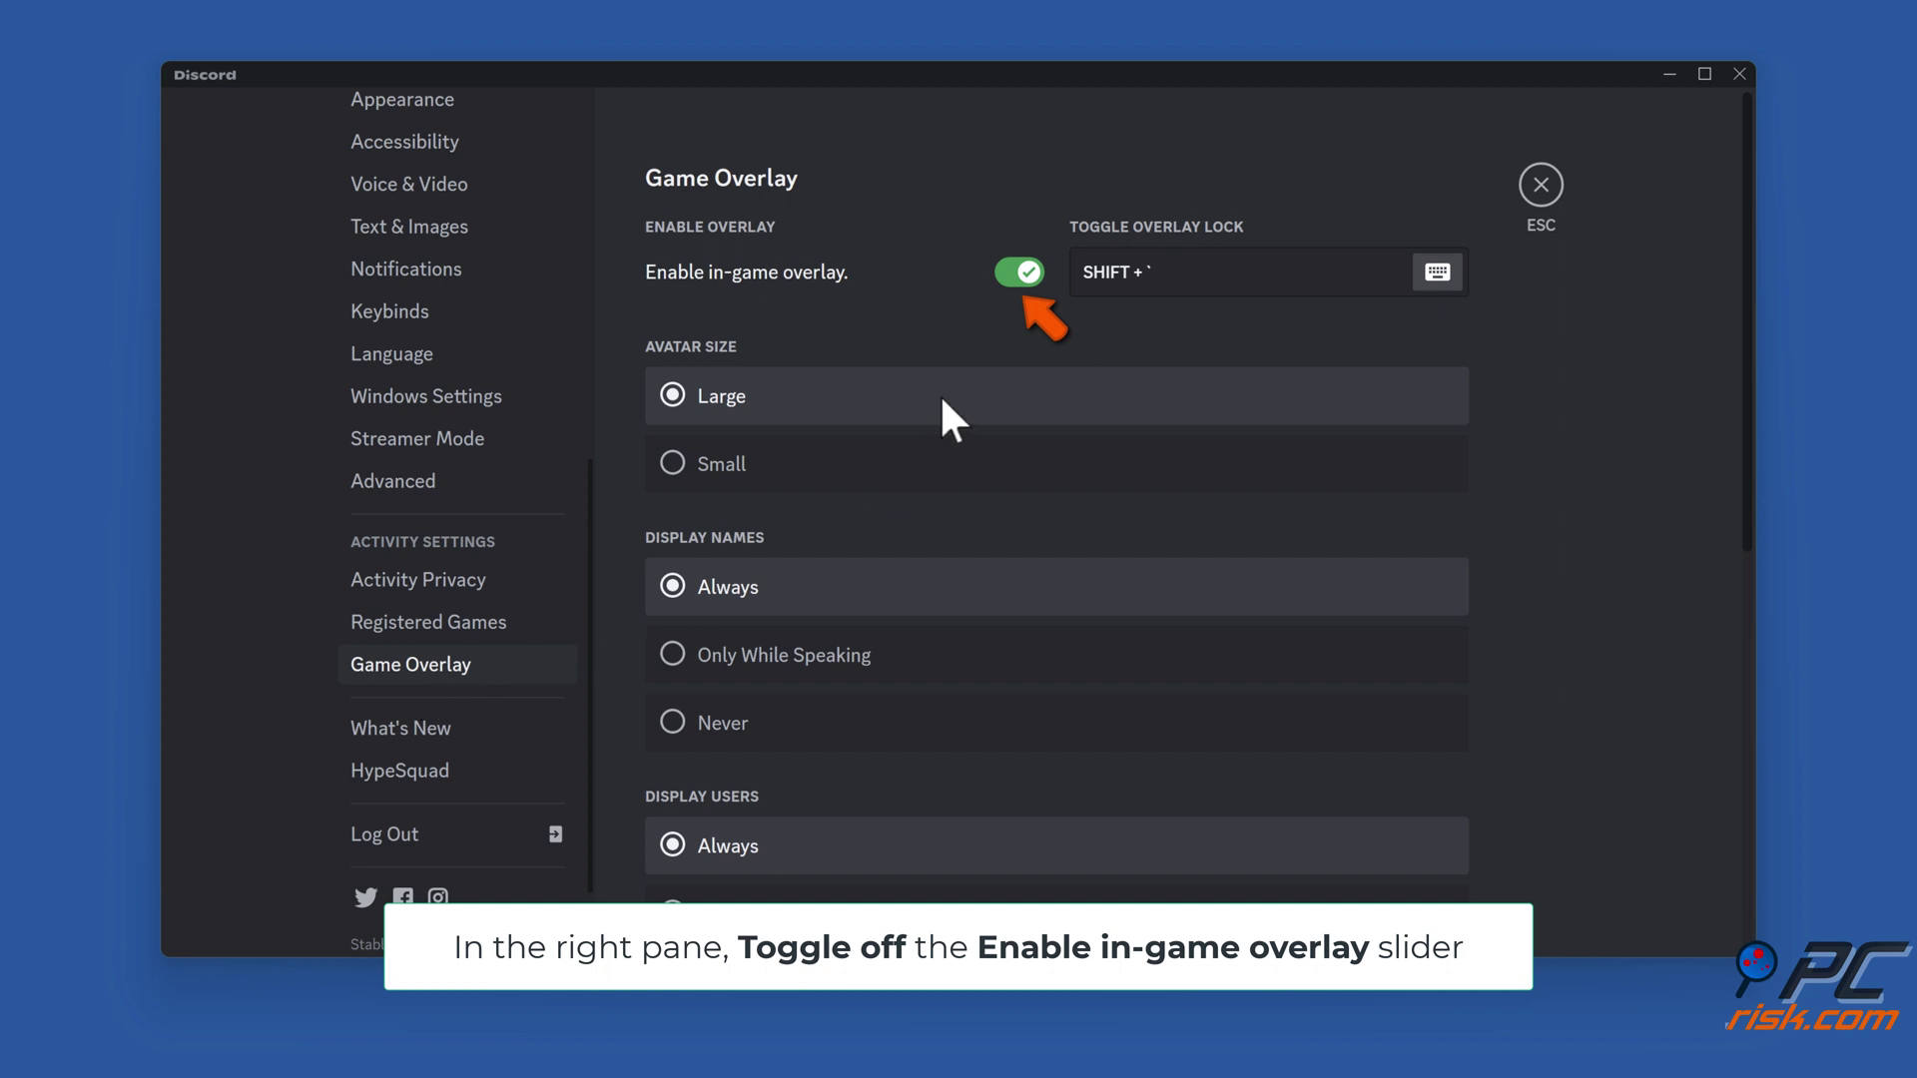
click(1020, 280)
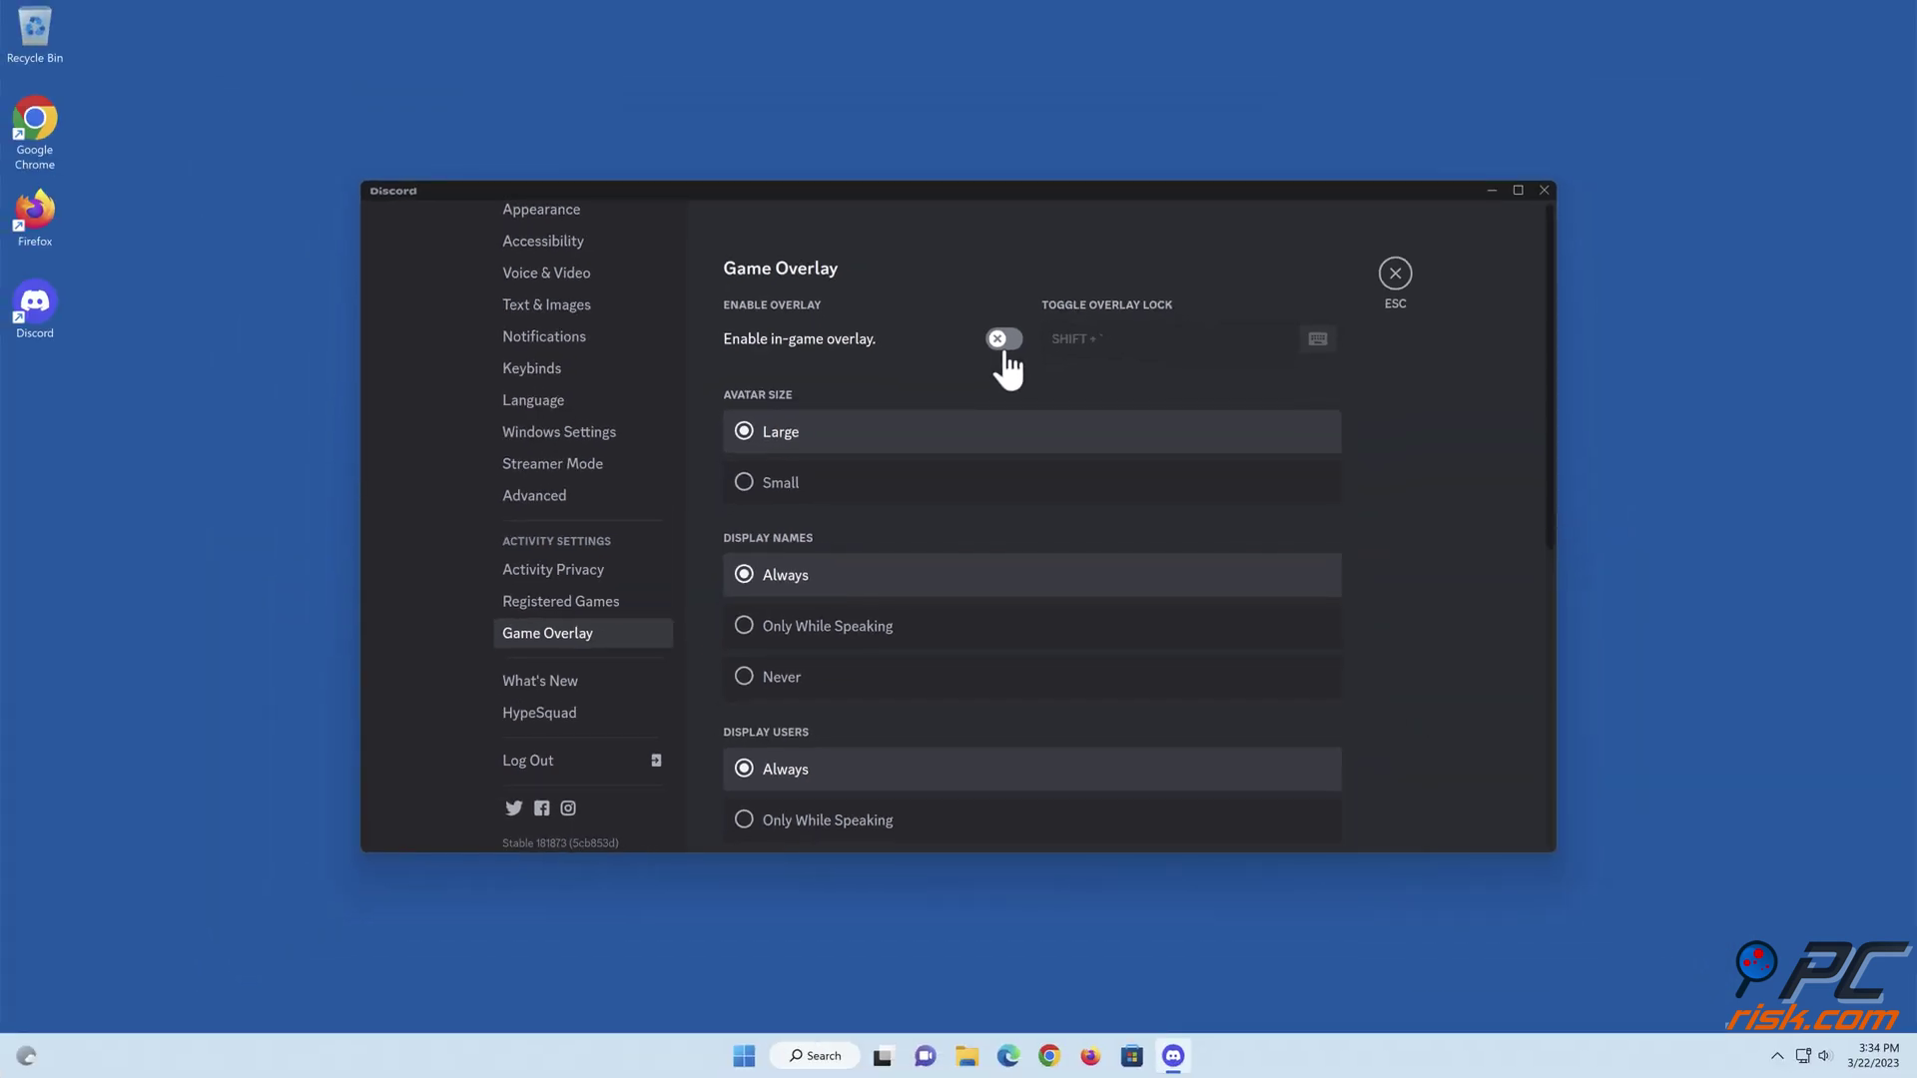
click(1391, 277)
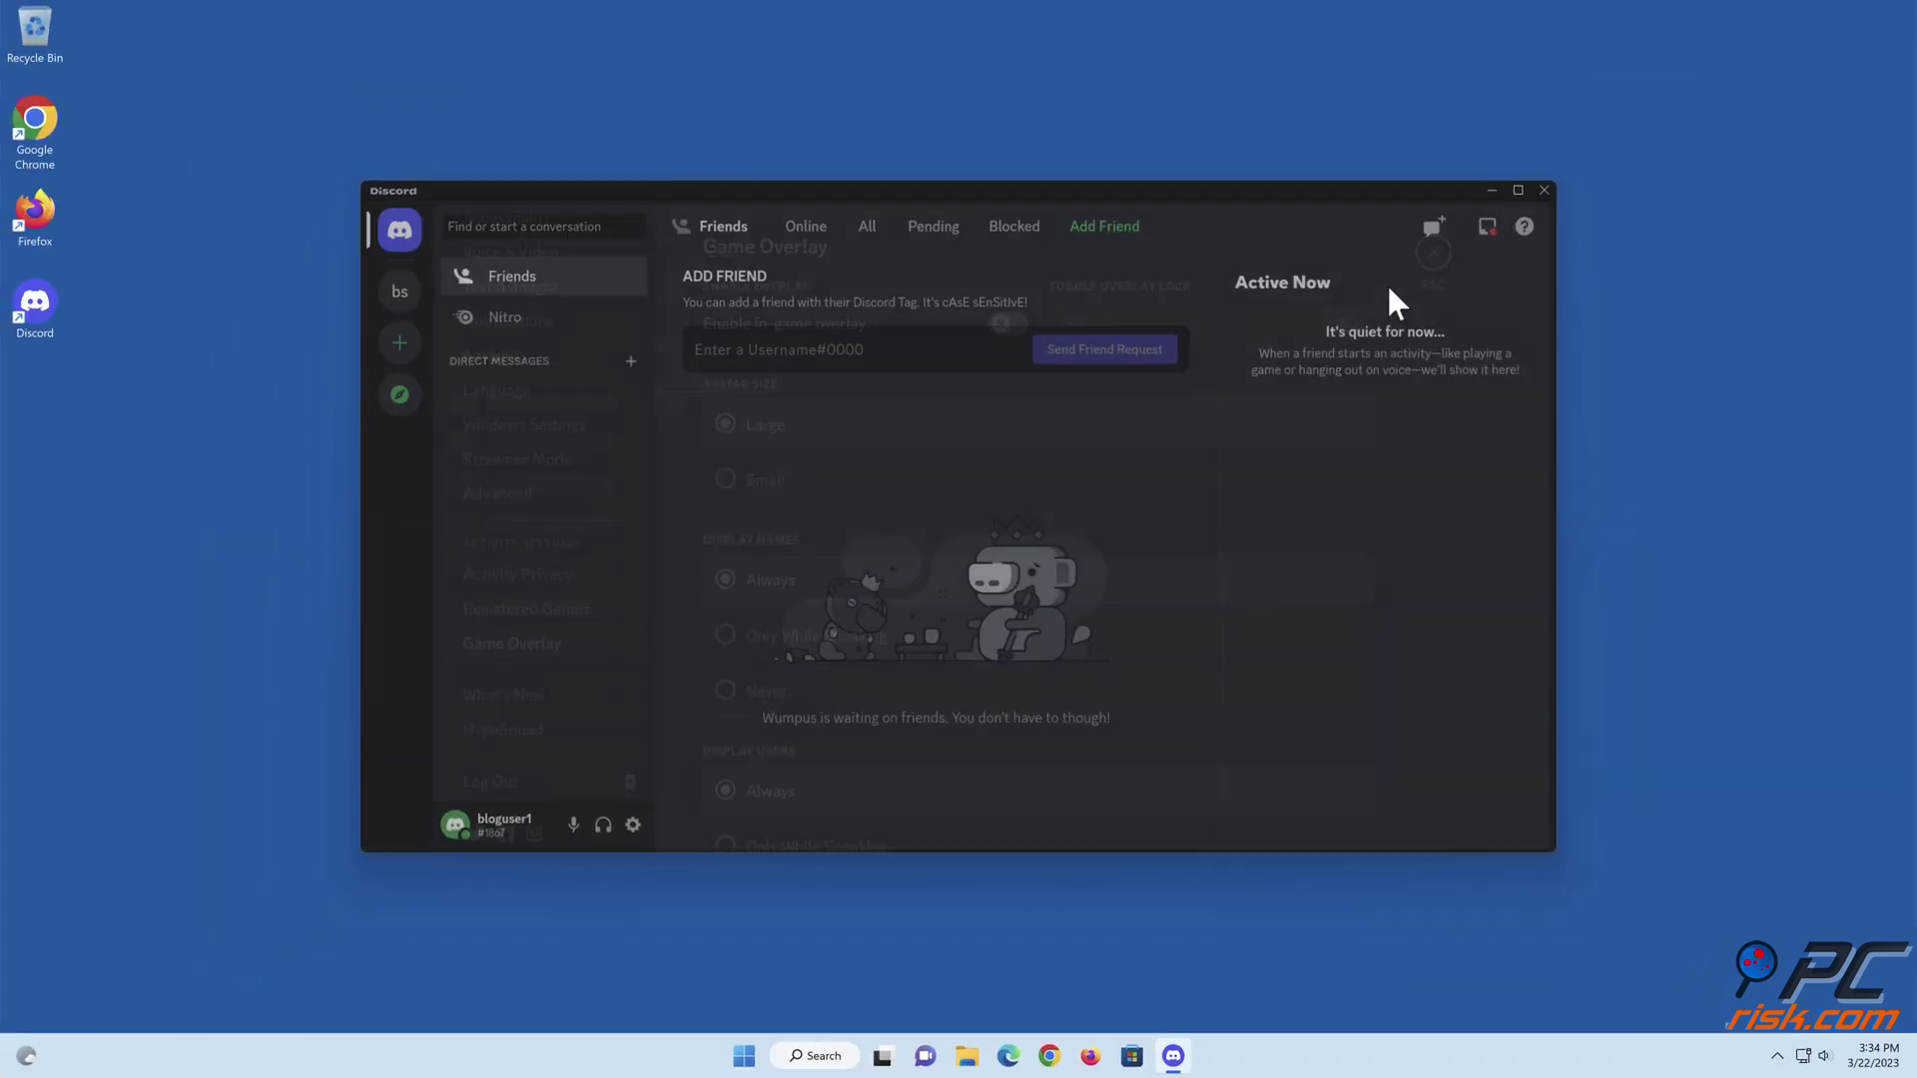
click(1543, 190)
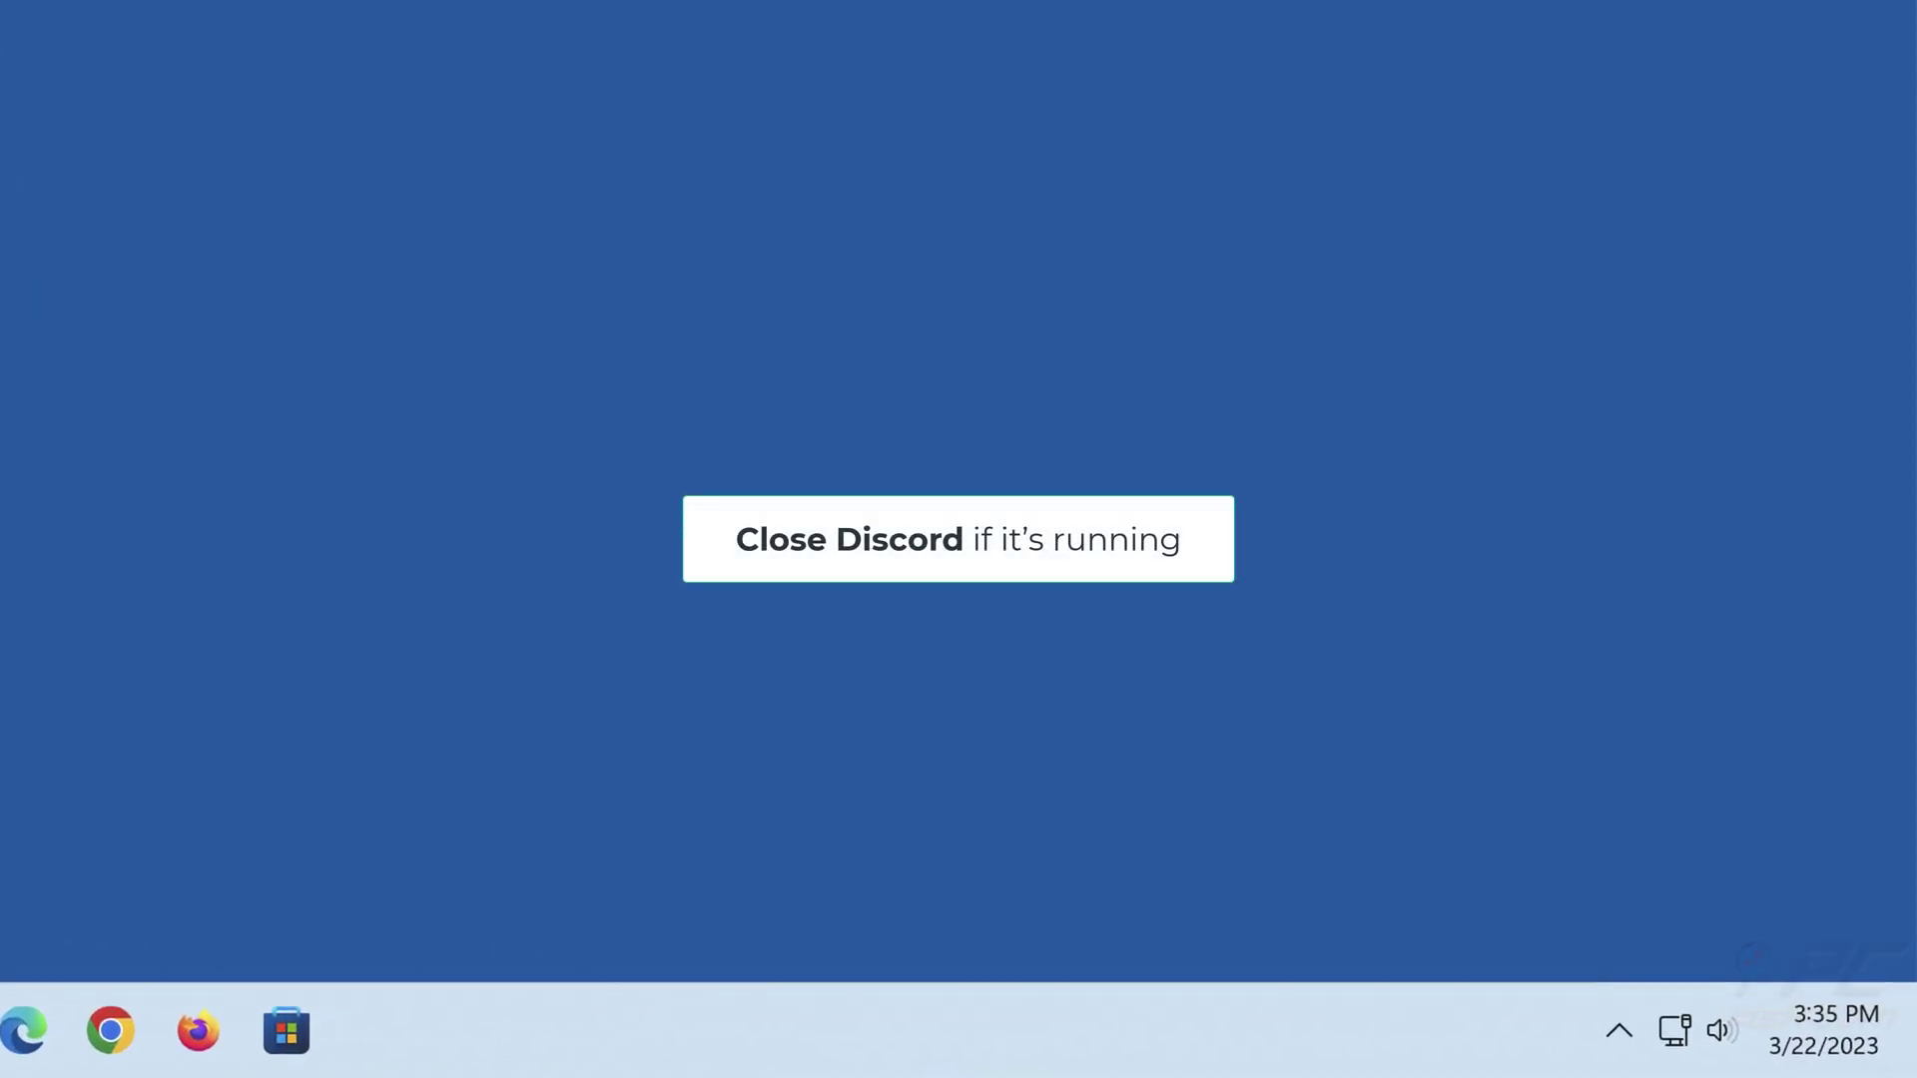
Step: Quit the Discord process still running in the system tray
click(1622, 1033)
right_click(1661, 928)
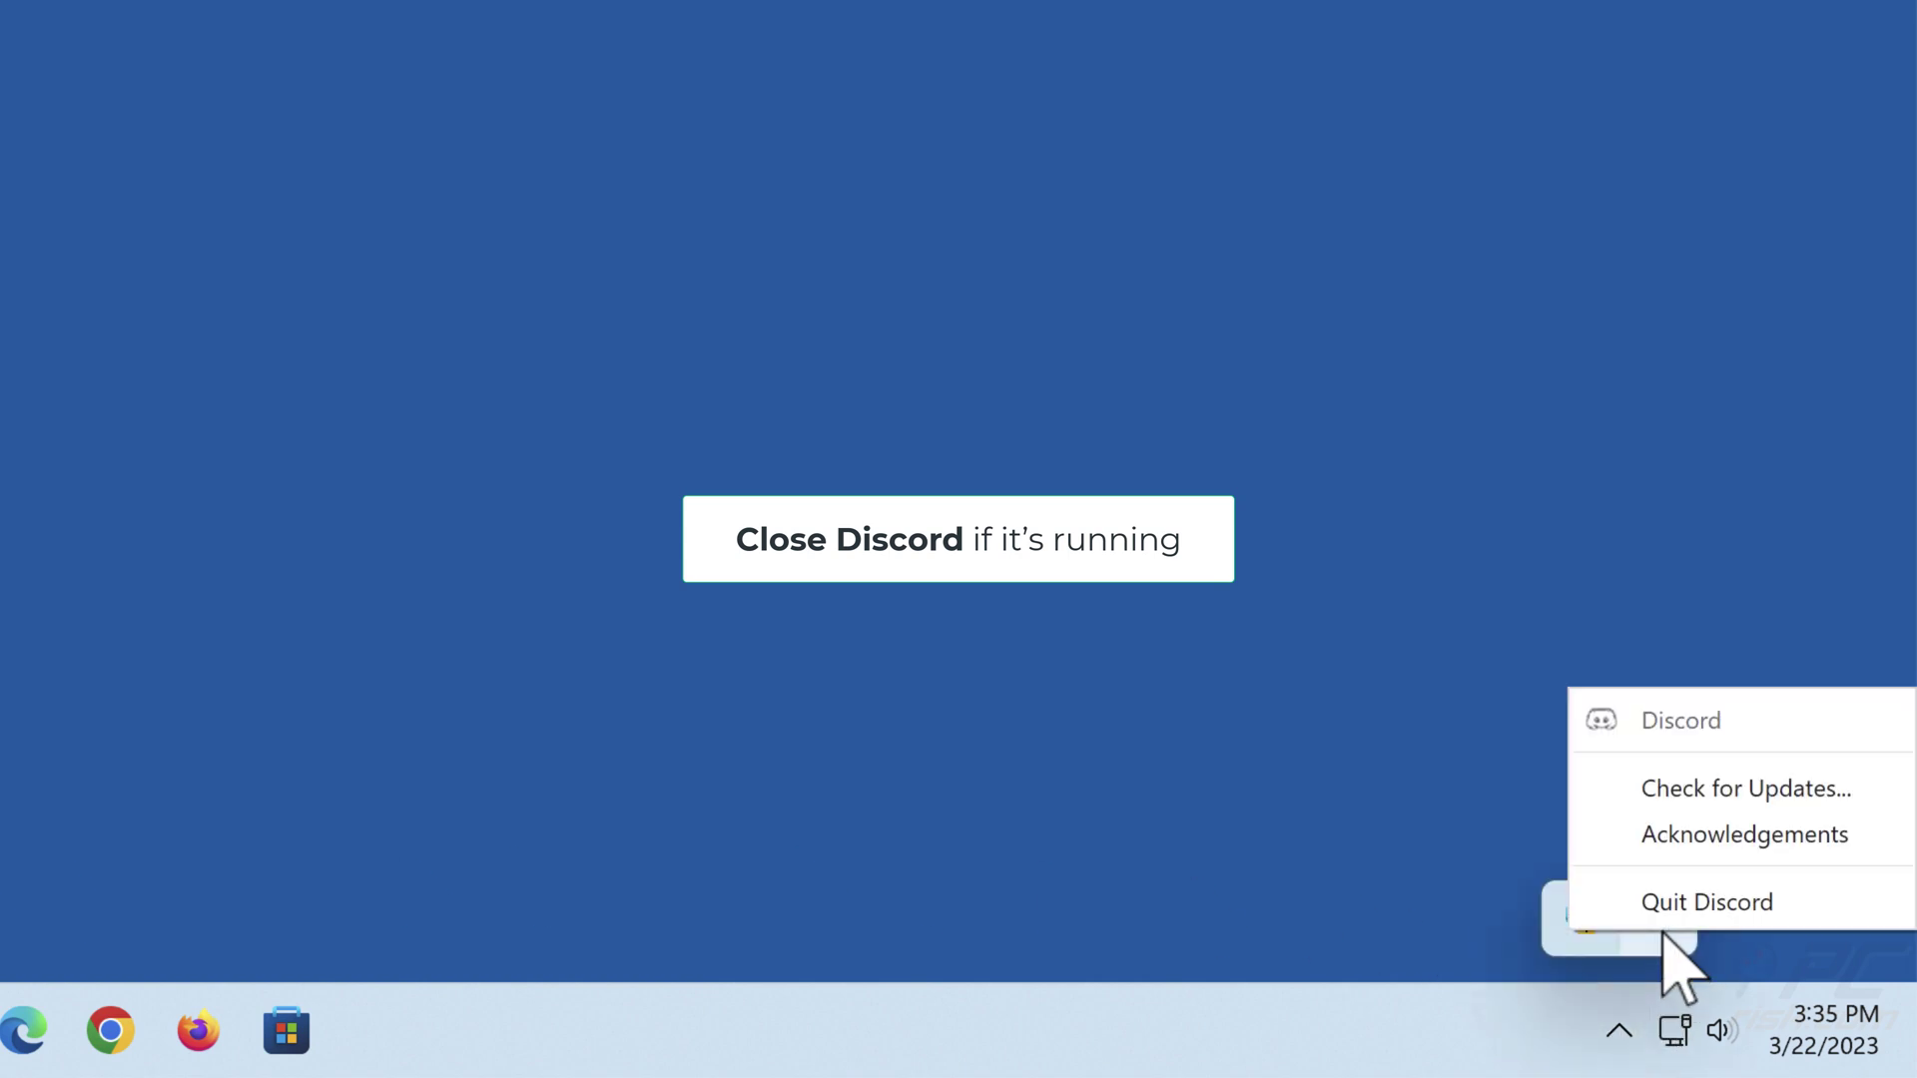
click(1697, 904)
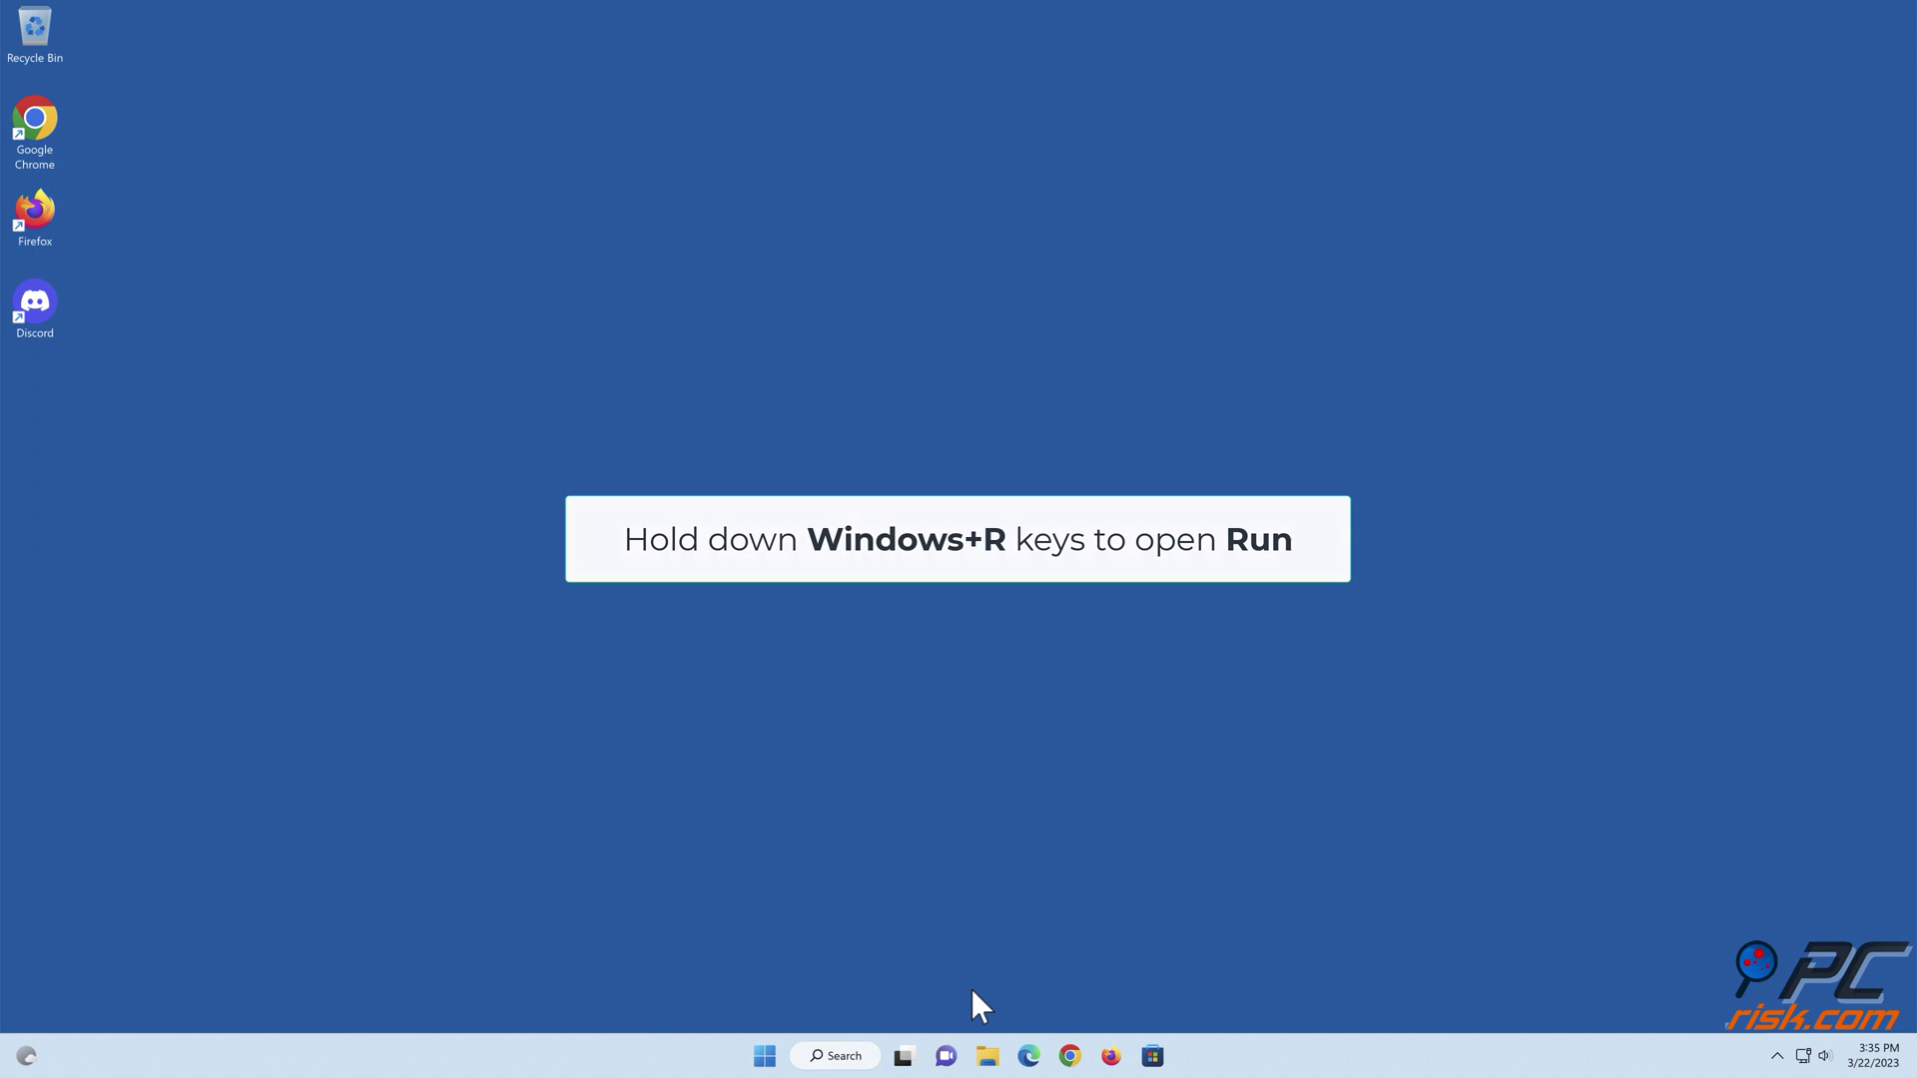
Step: Open the %appdata%/discord/cache folder through Run, delete all files in it, and close the folder window
key(super+r)
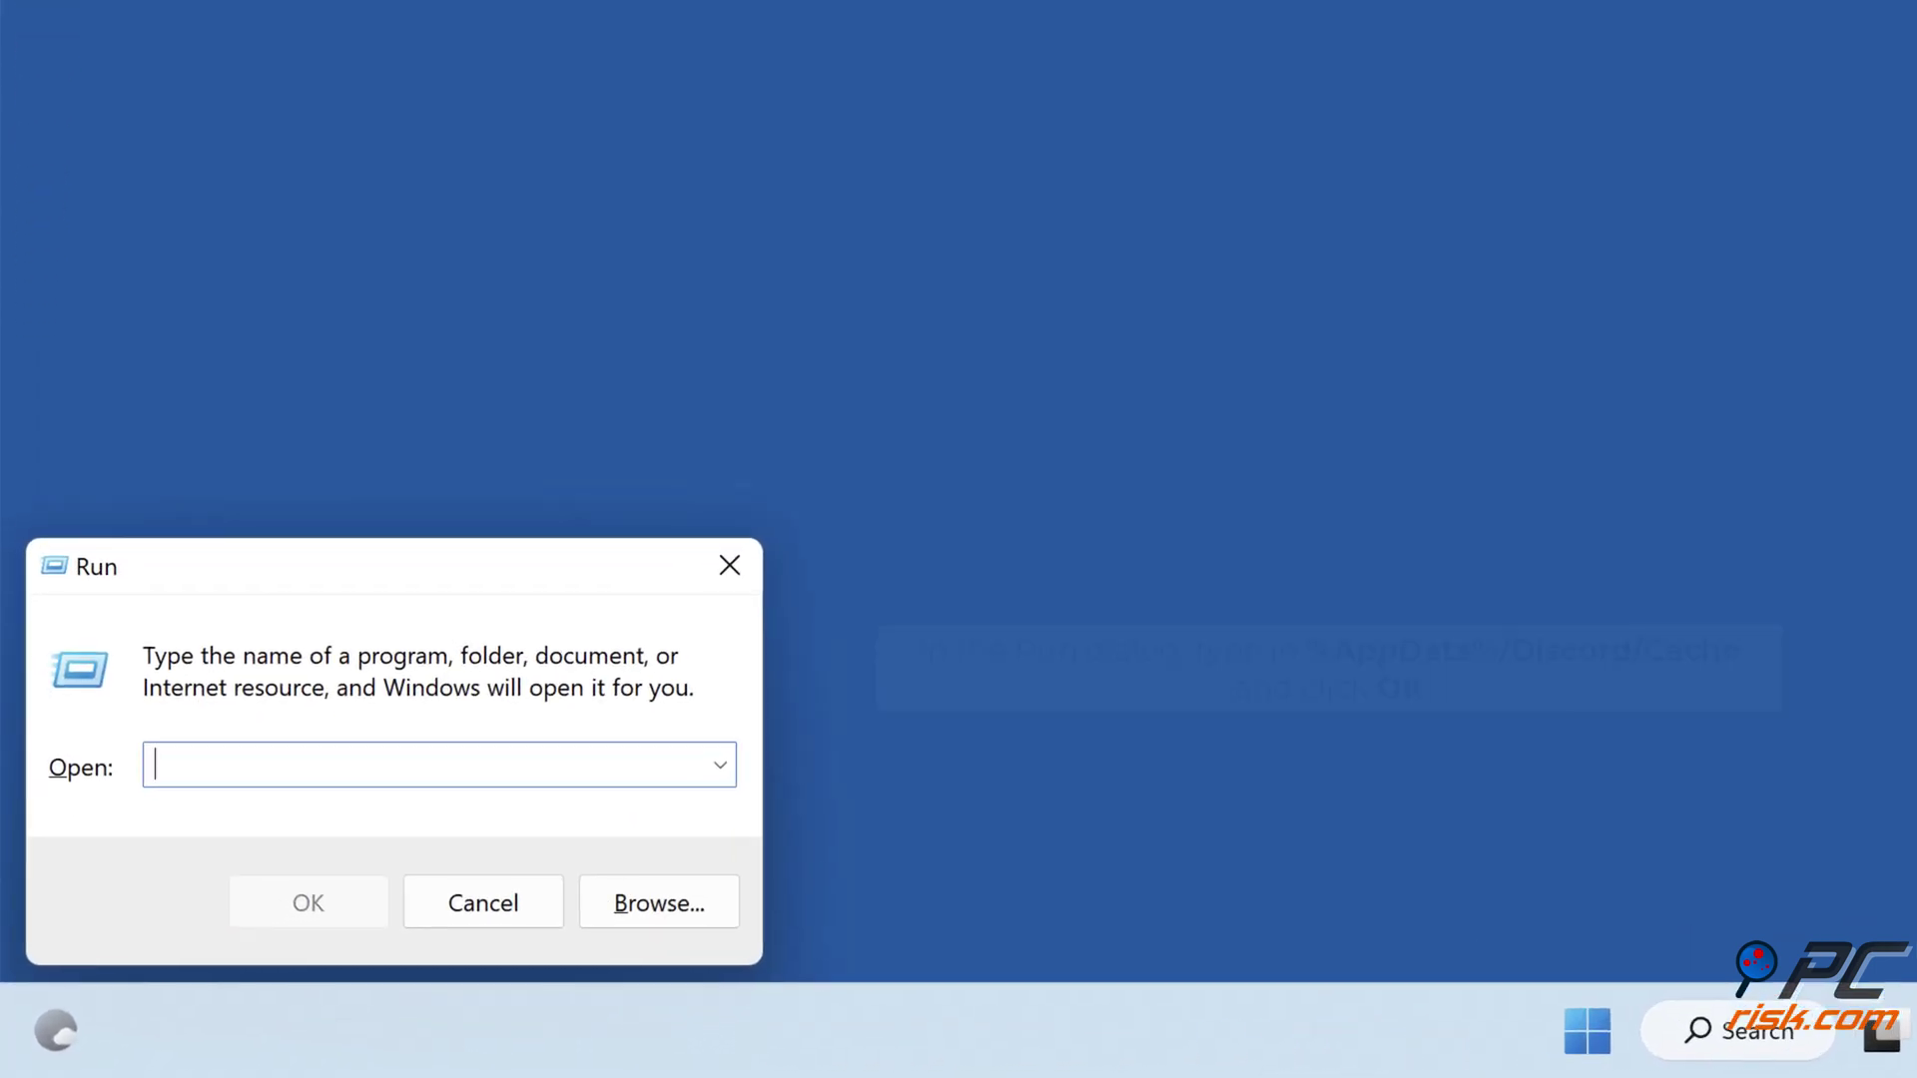
text(%appdata%/)
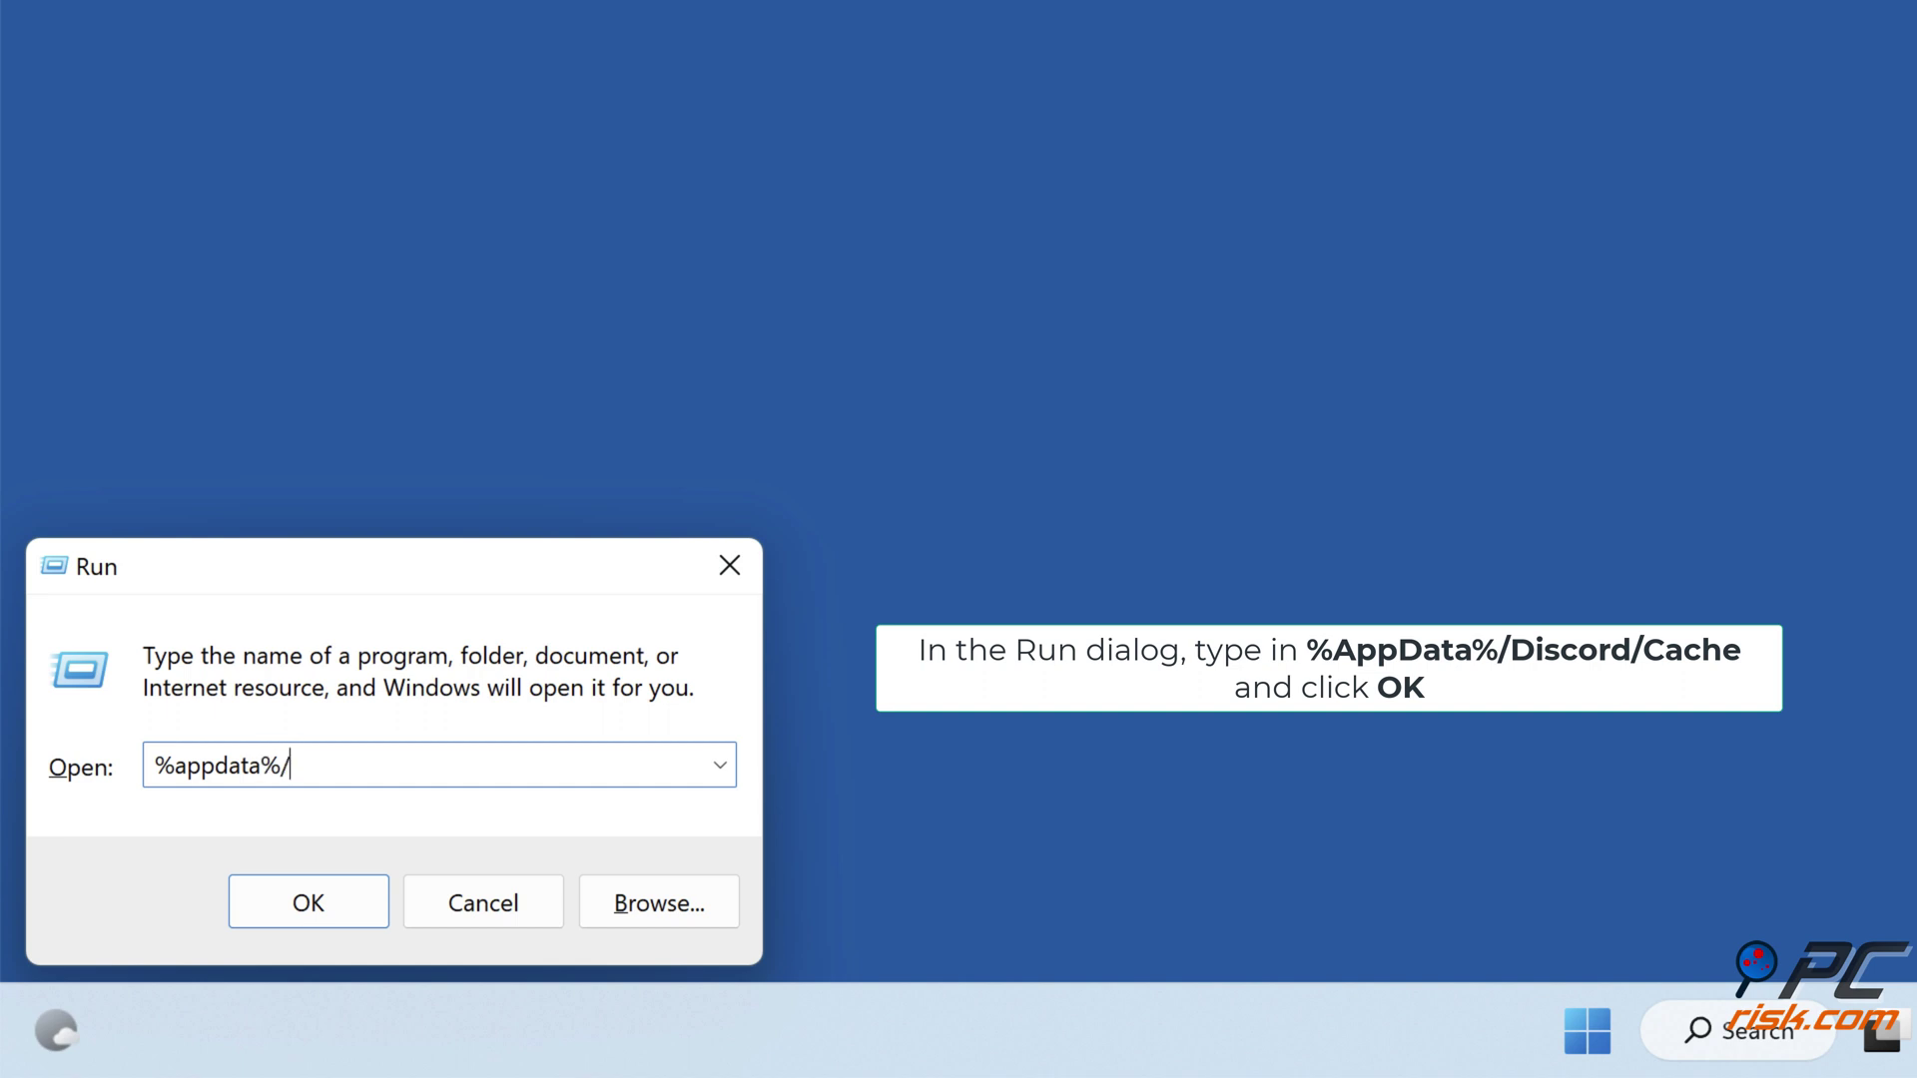
text(discord/cache)
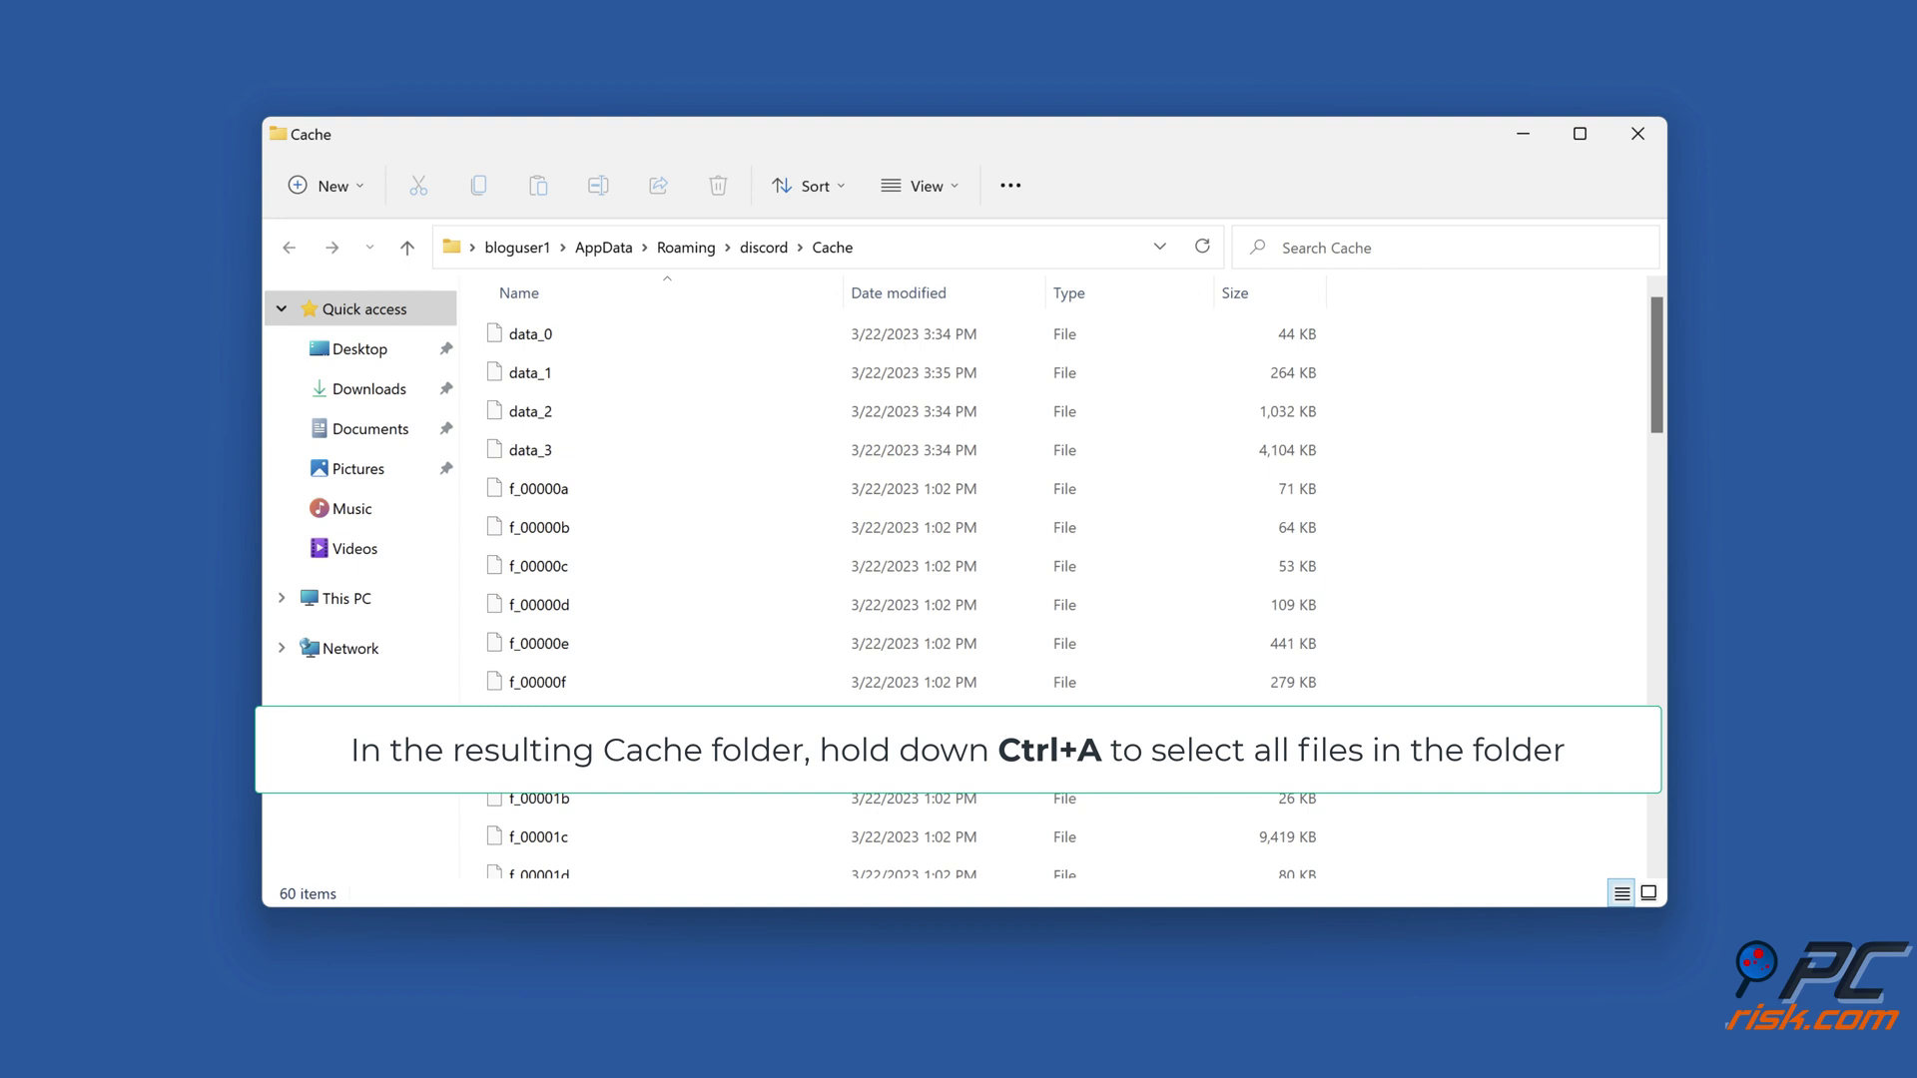
click(590, 345)
key(ctrl+a)
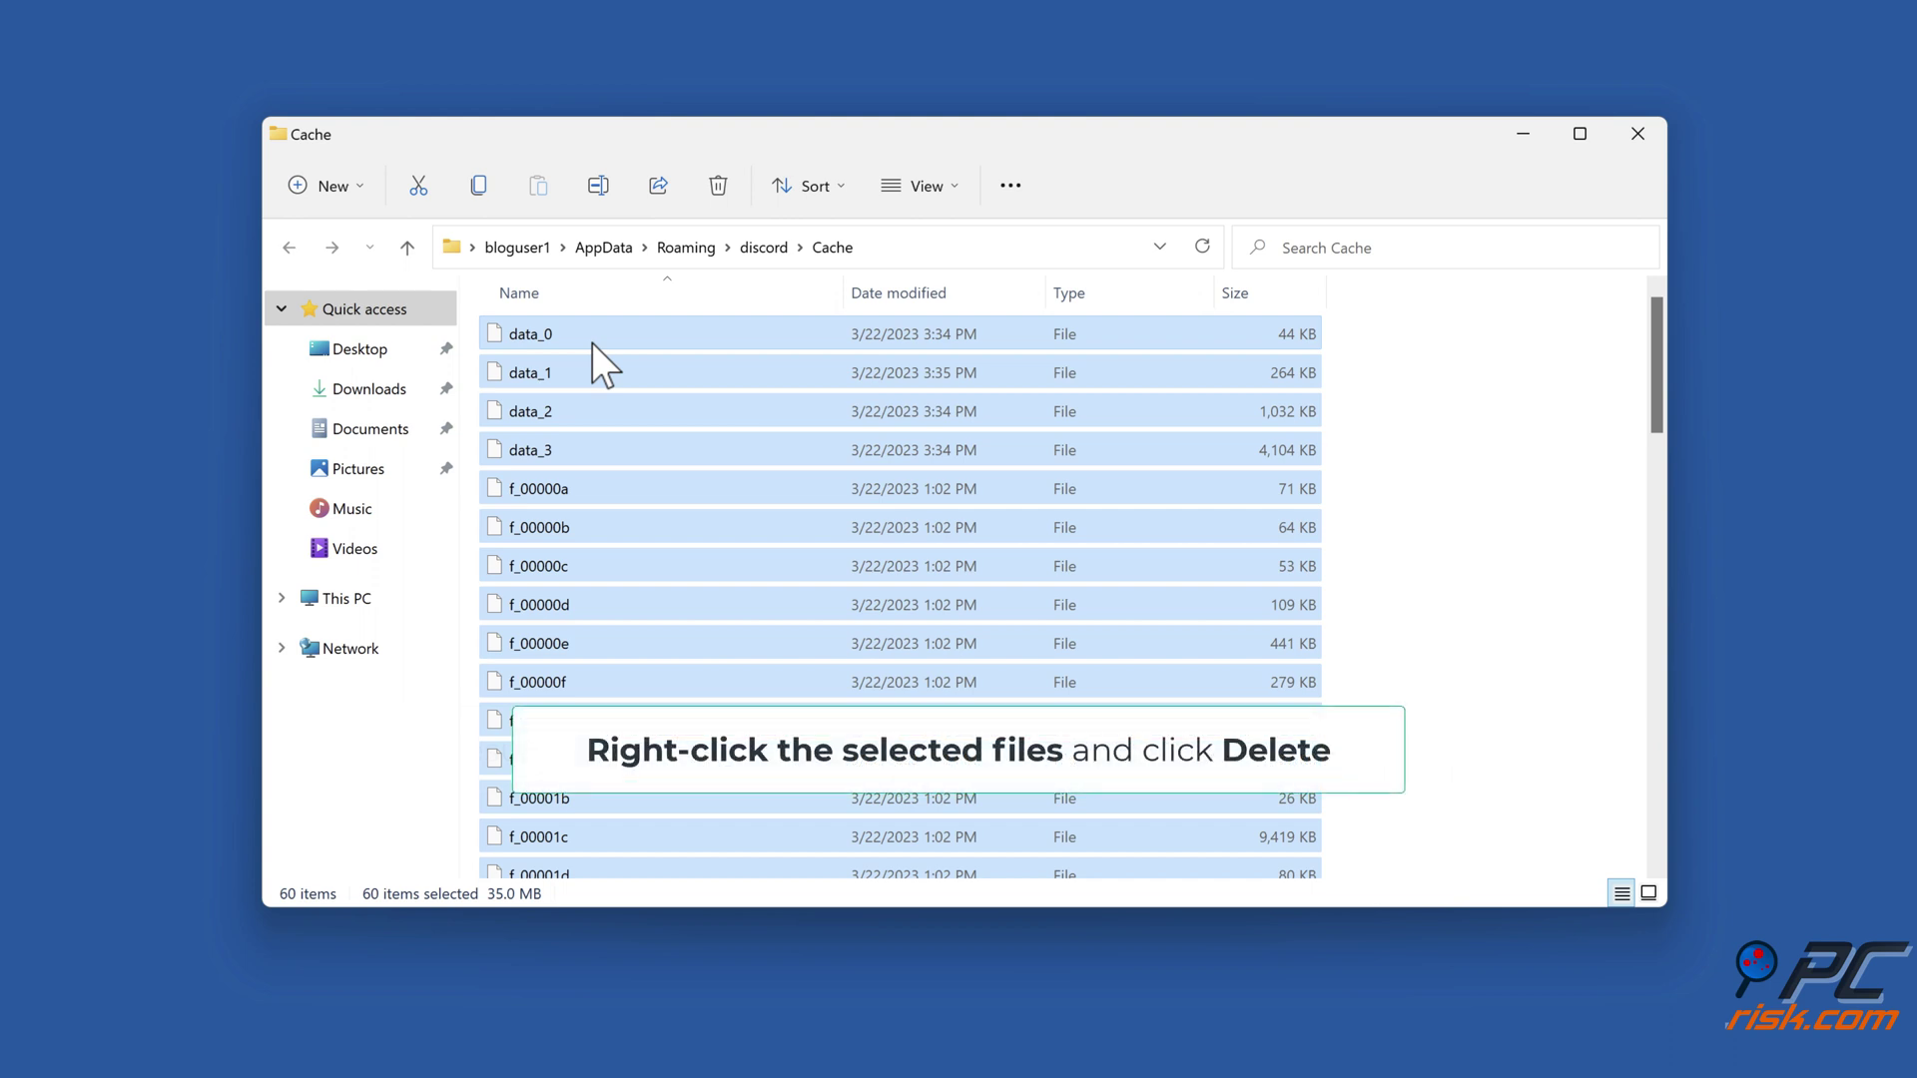
right_click(591, 344)
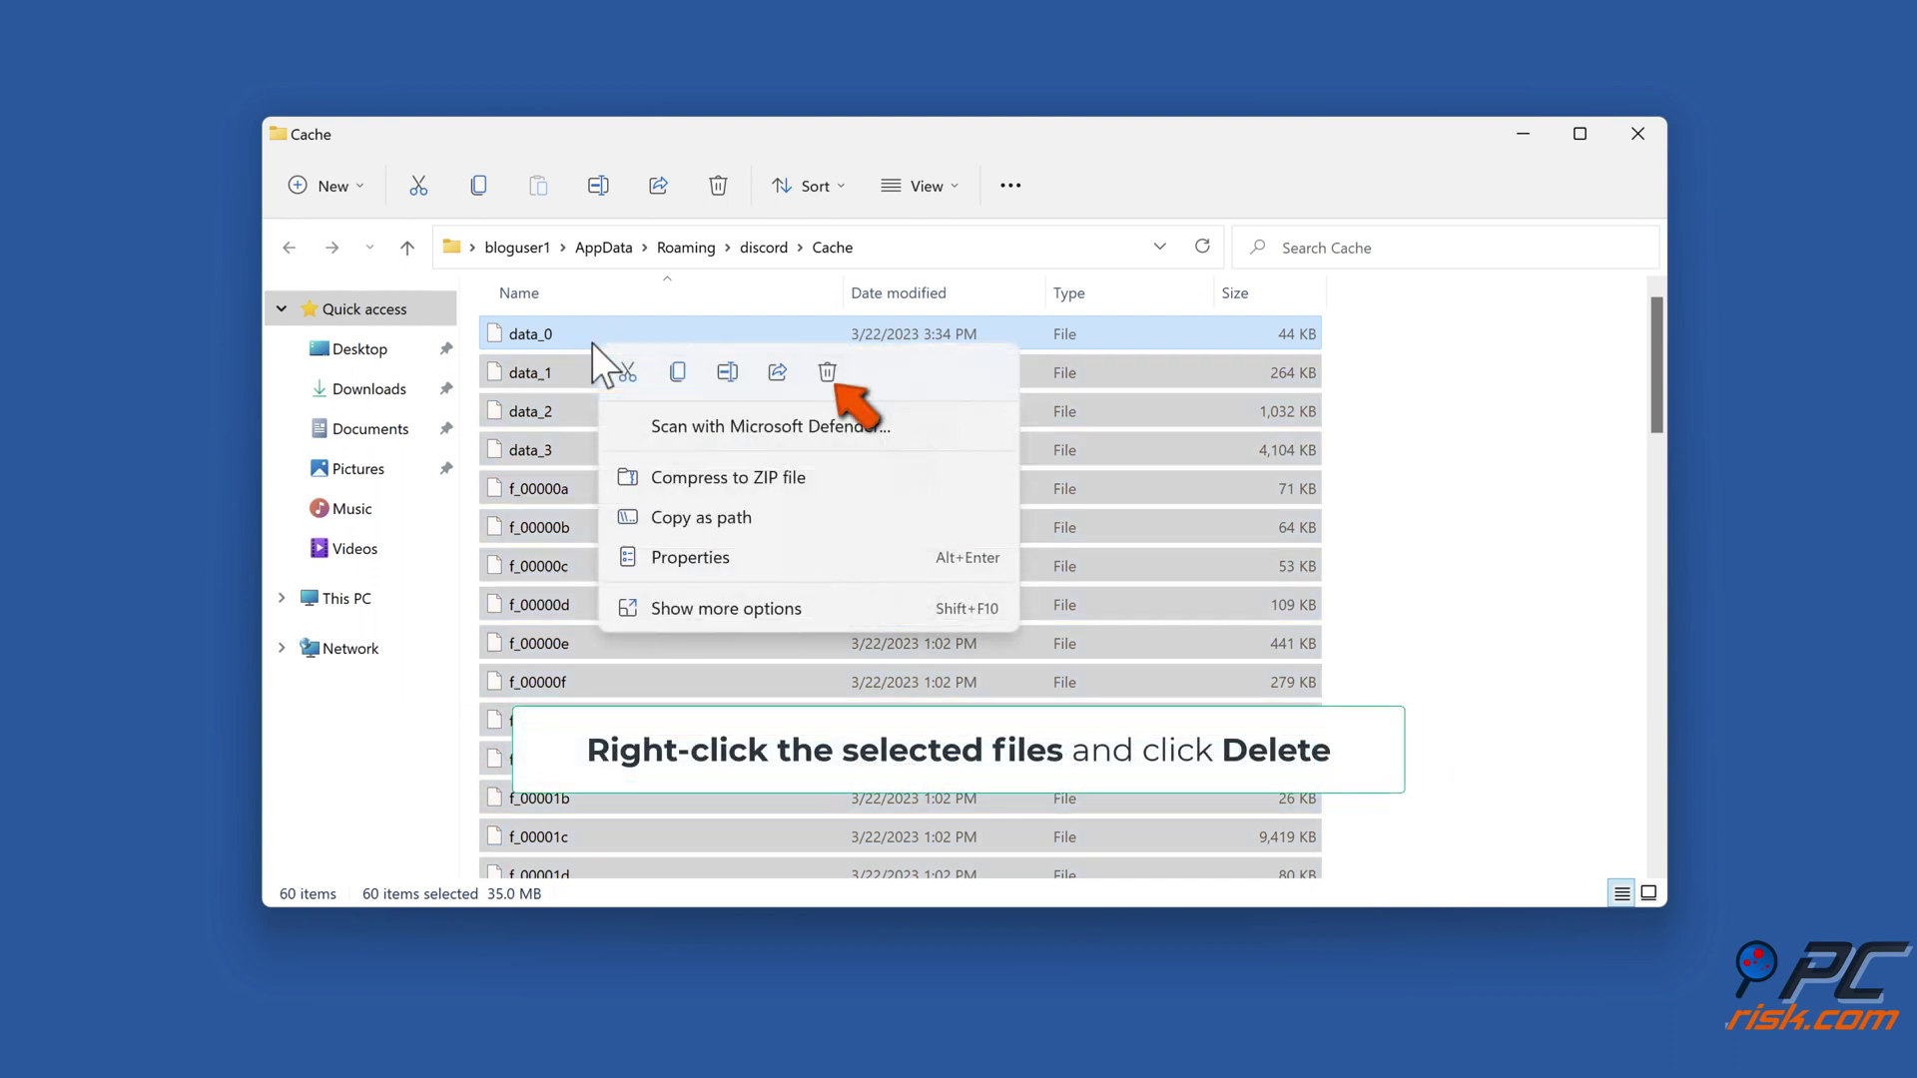
click(828, 387)
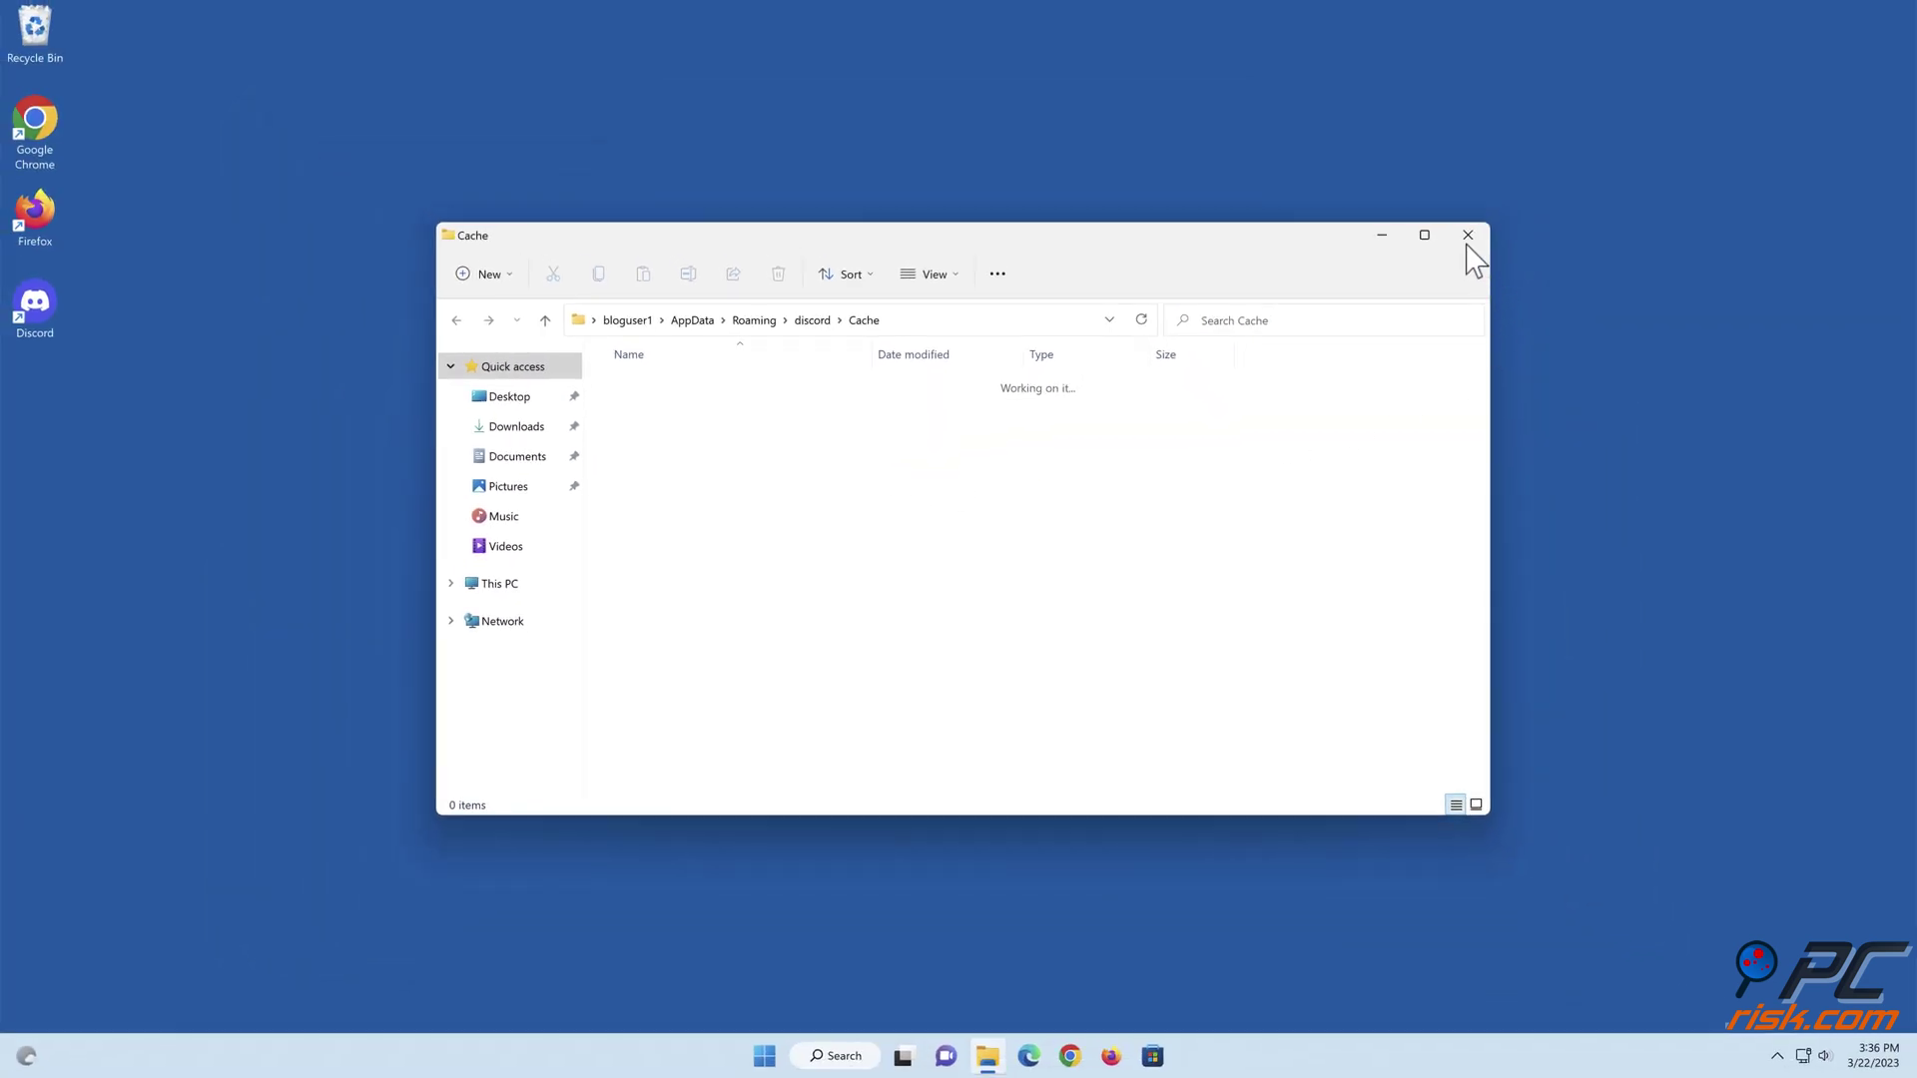
click(1466, 245)
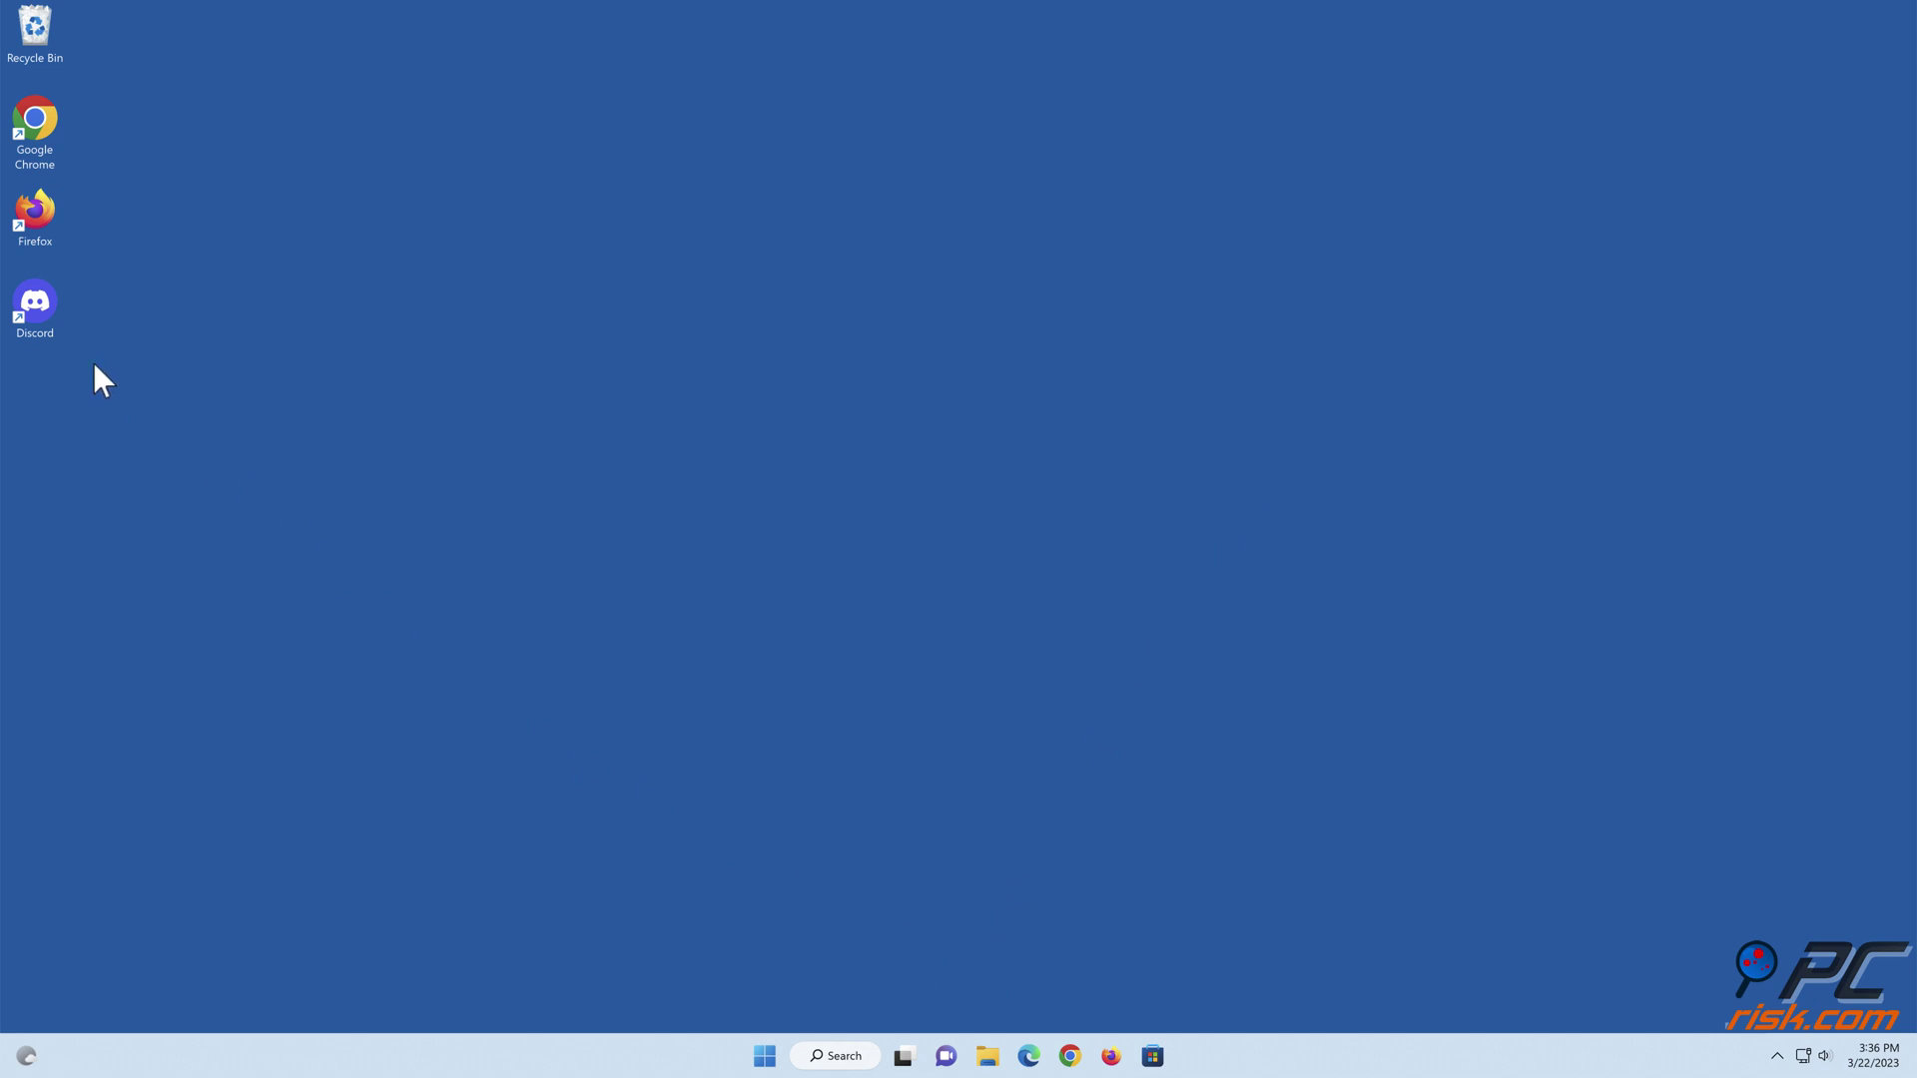
Step: Relaunch Discord from the desktop and close its window
double_click(47, 317)
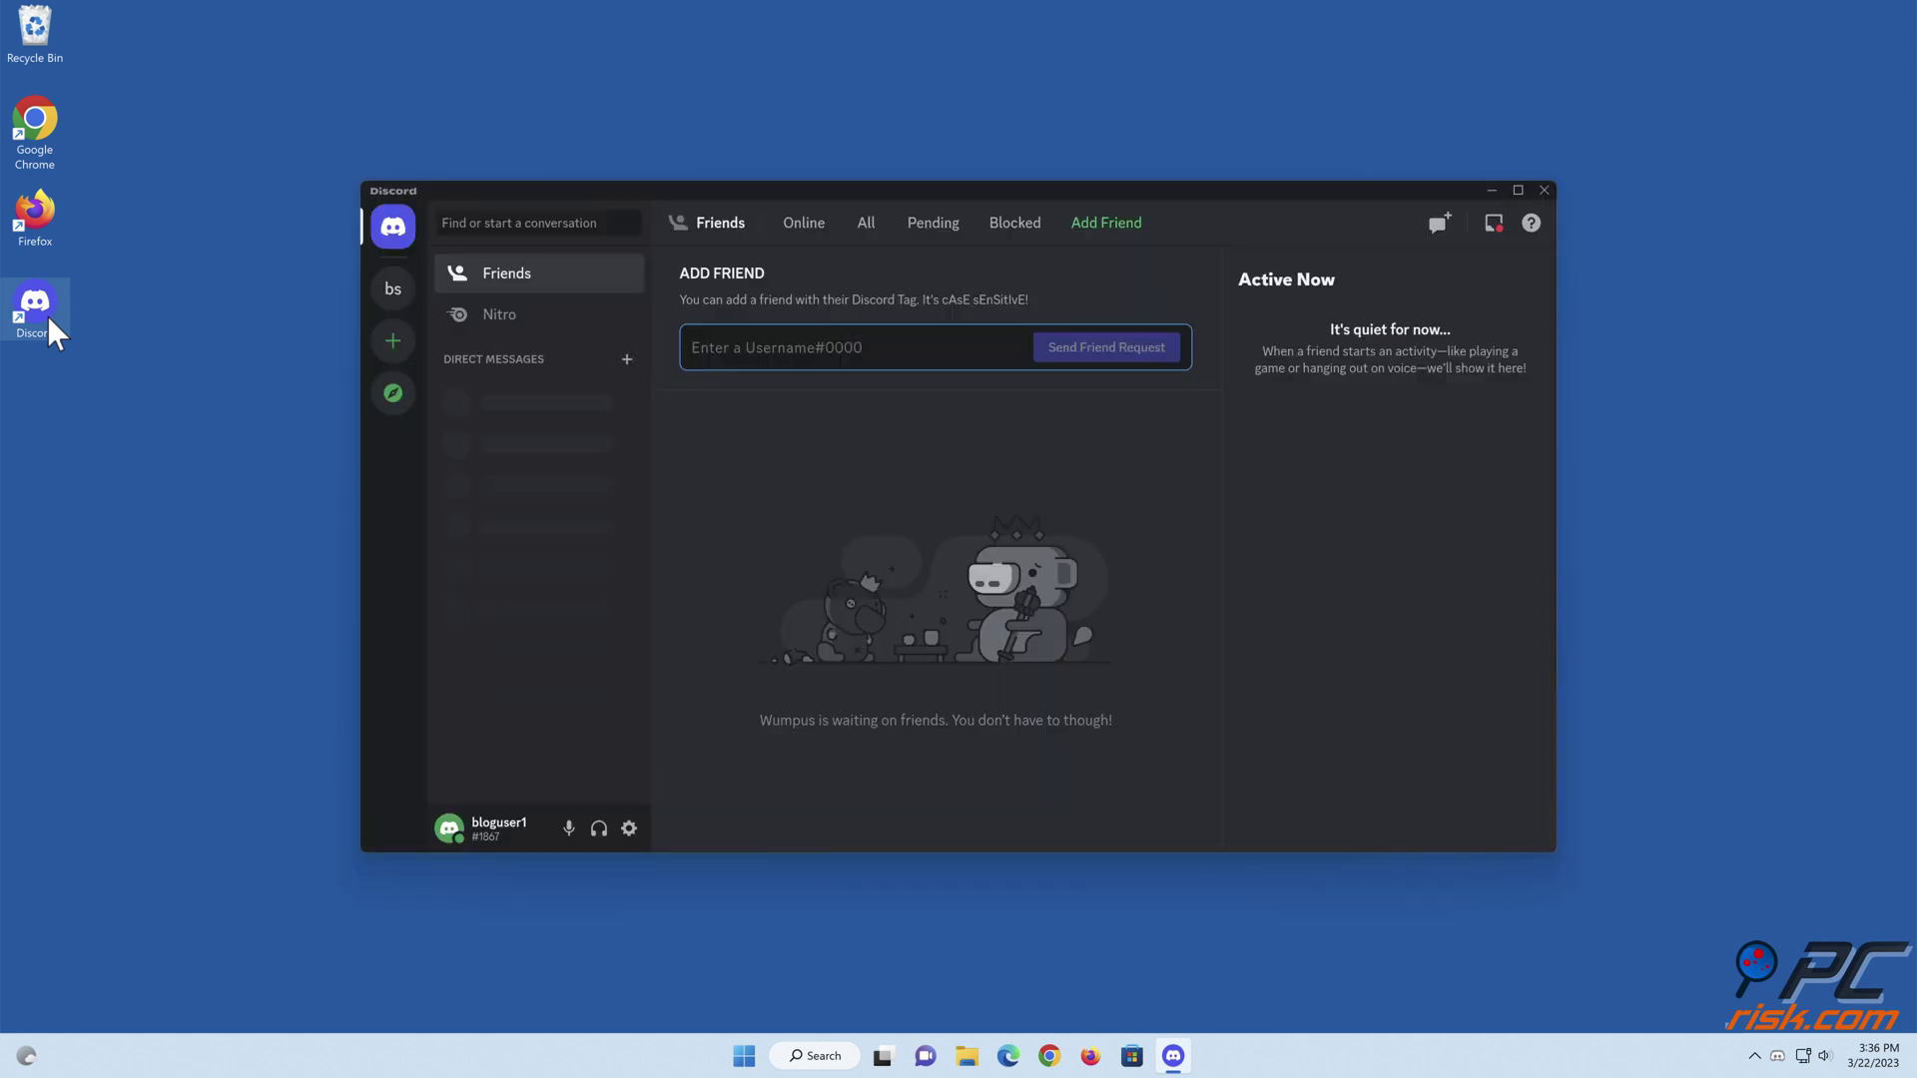
click(1544, 193)
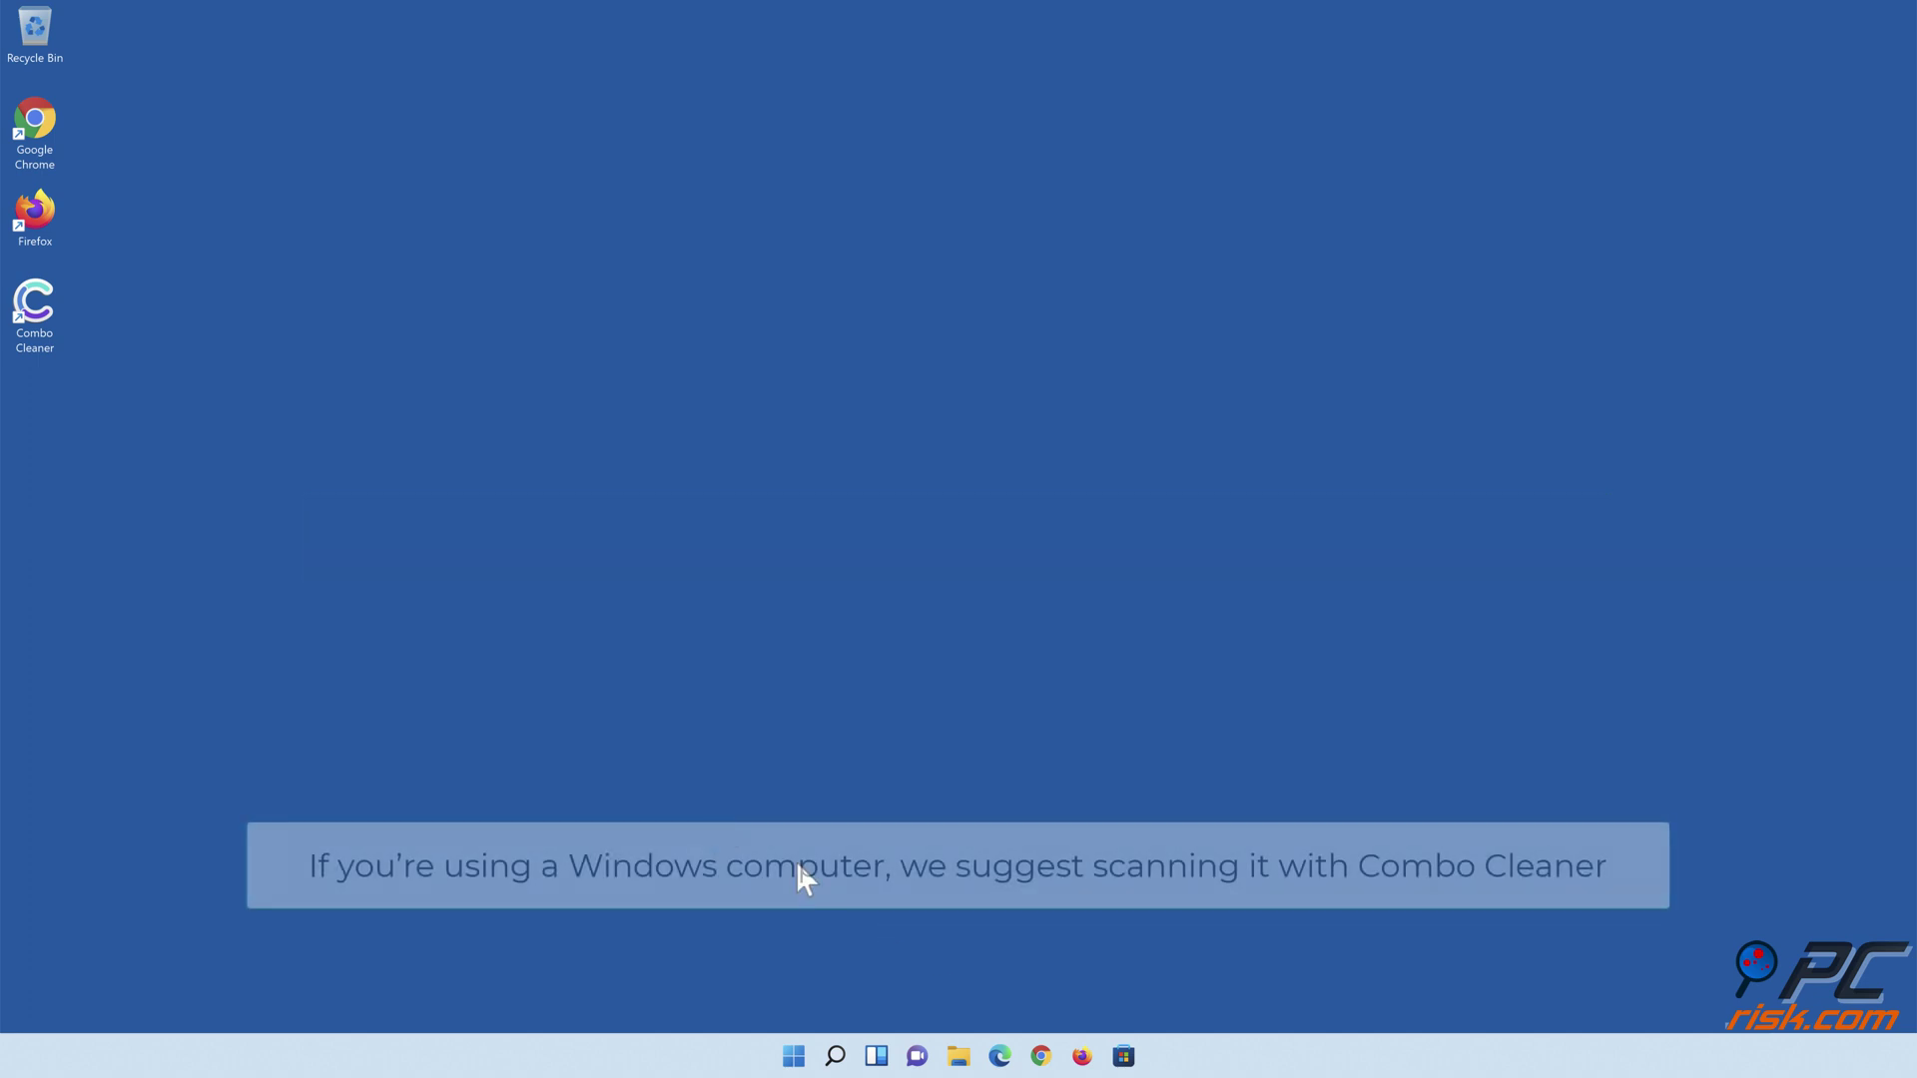
Step: Launch Combo Cleaner, run a Quick Scan, and move all detected items to quarantine
double_click(50, 343)
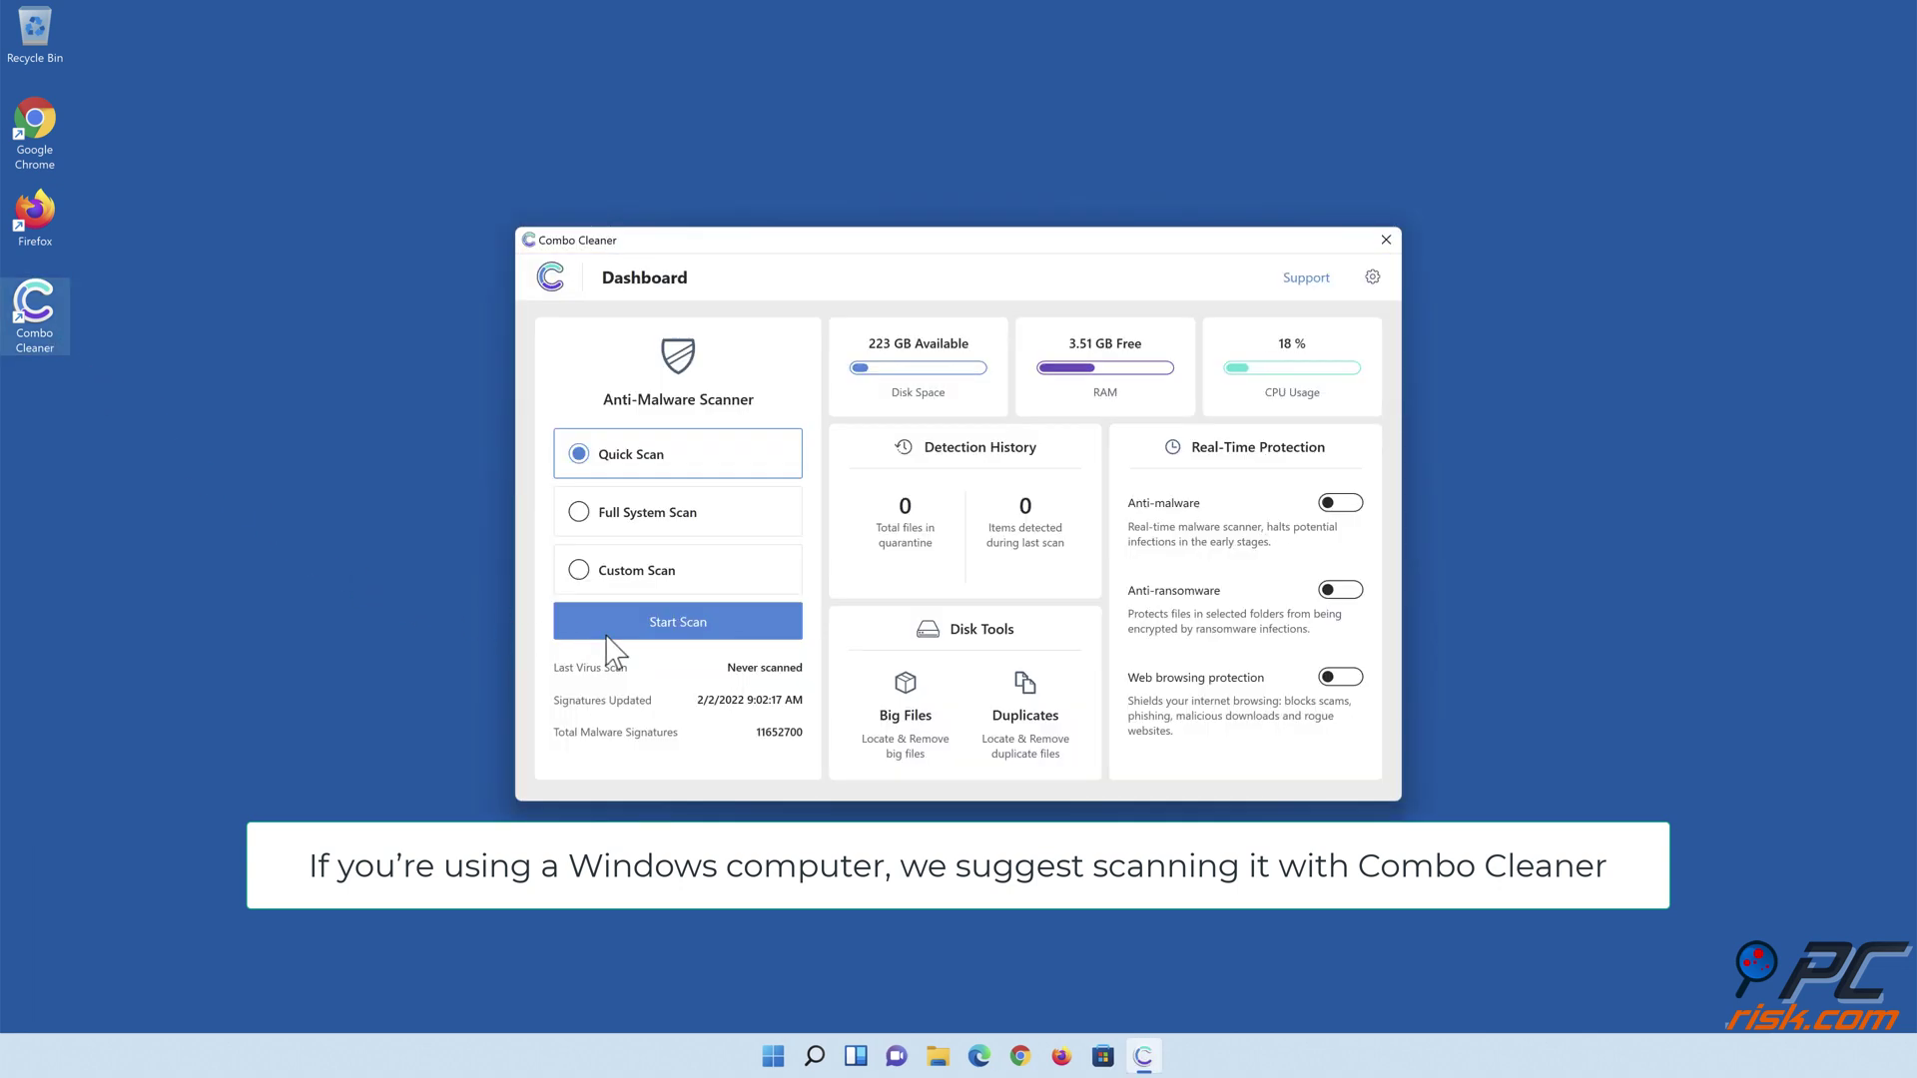
click(679, 624)
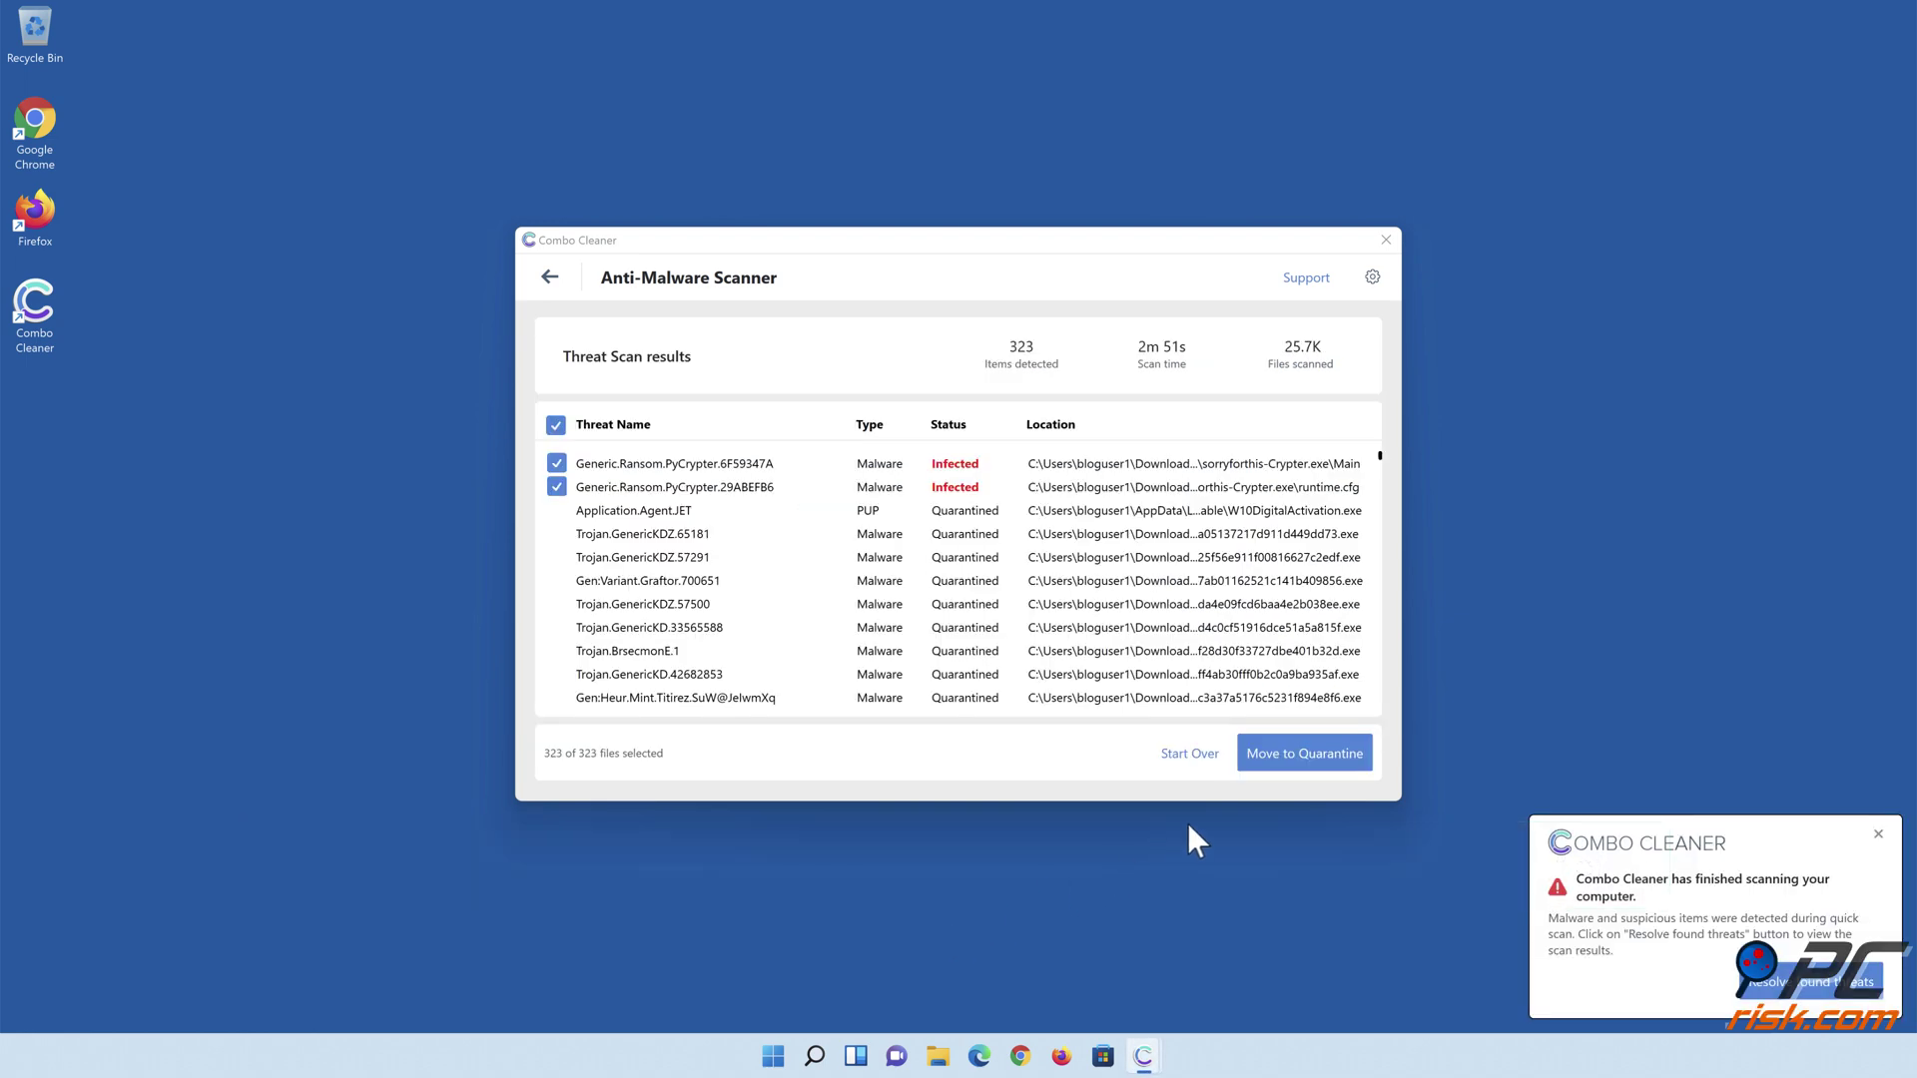
click(1298, 766)
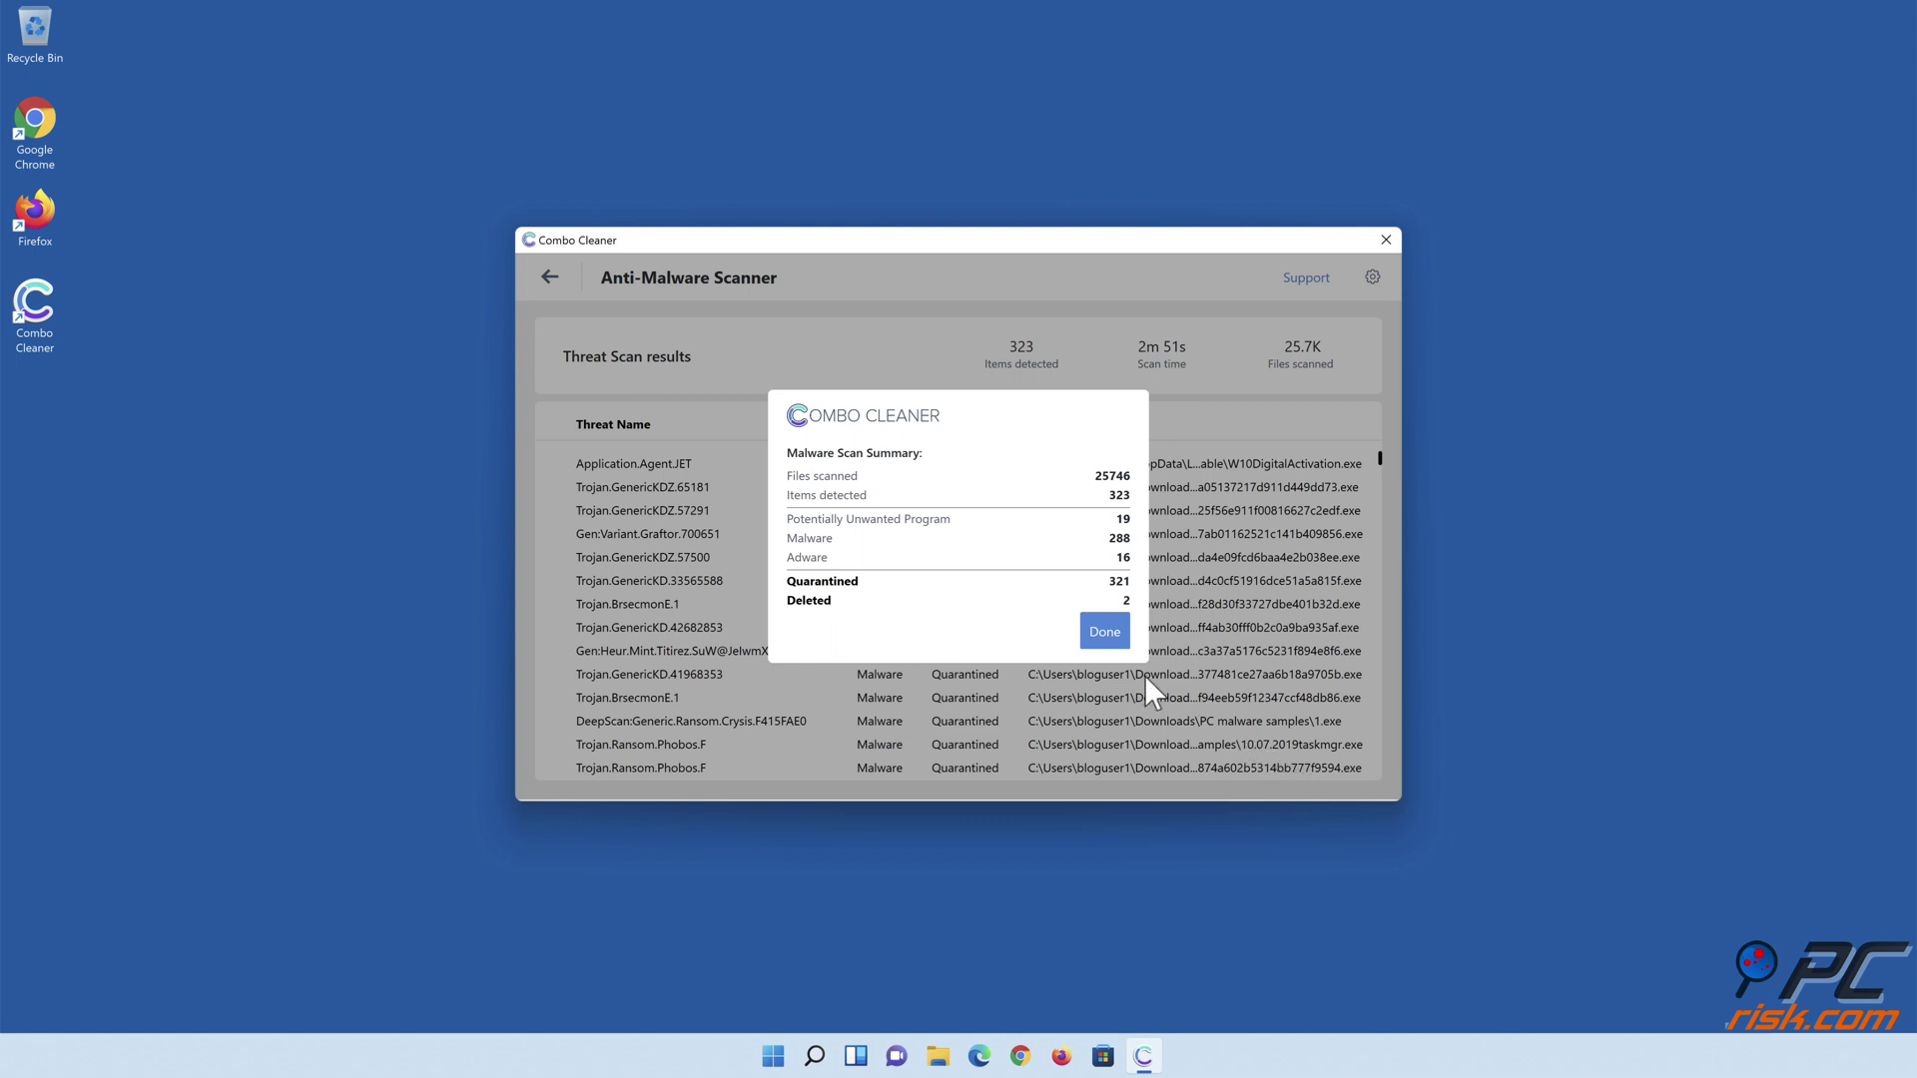
click(1104, 639)
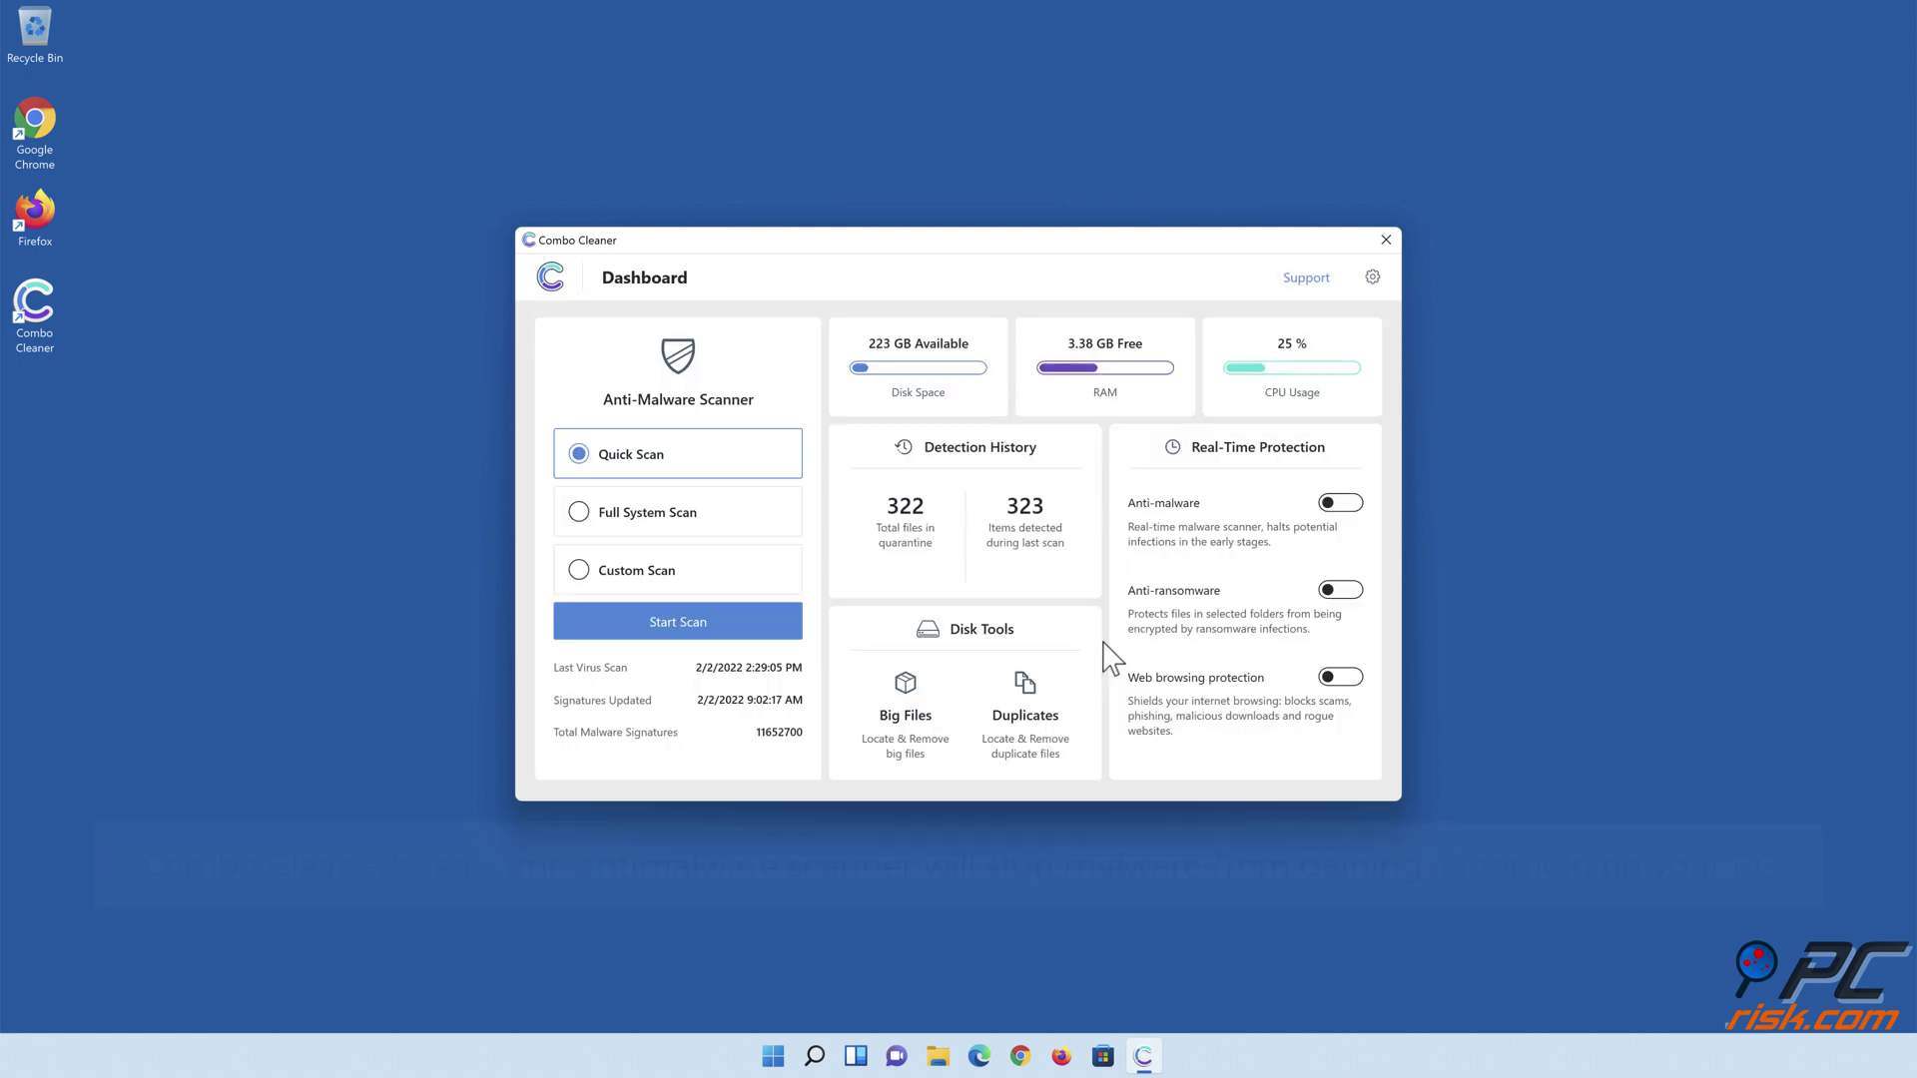
Step: Enable Anti-malware, Anti-ransomware and Web browsing protection under Real-Time Protection, adding the Documents folder from Libraries as a protected folder
click(1339, 505)
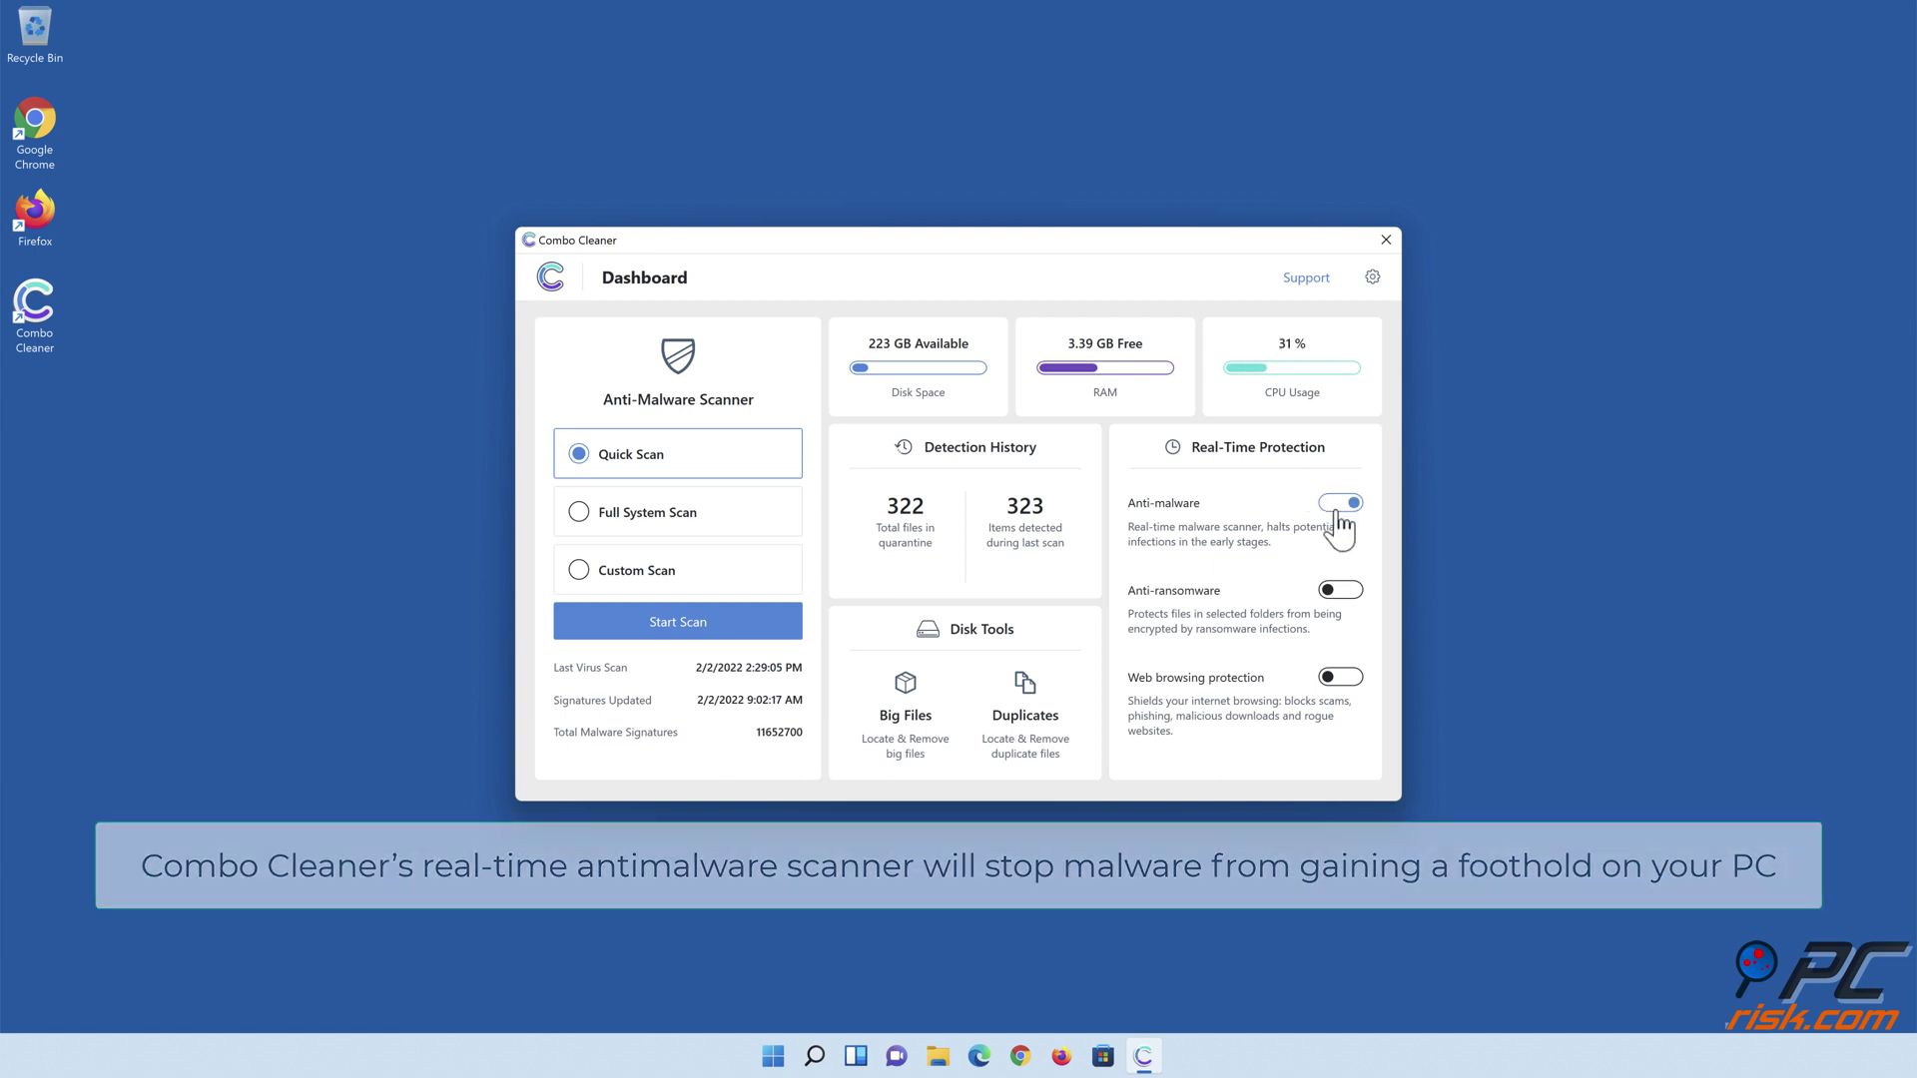
click(1338, 591)
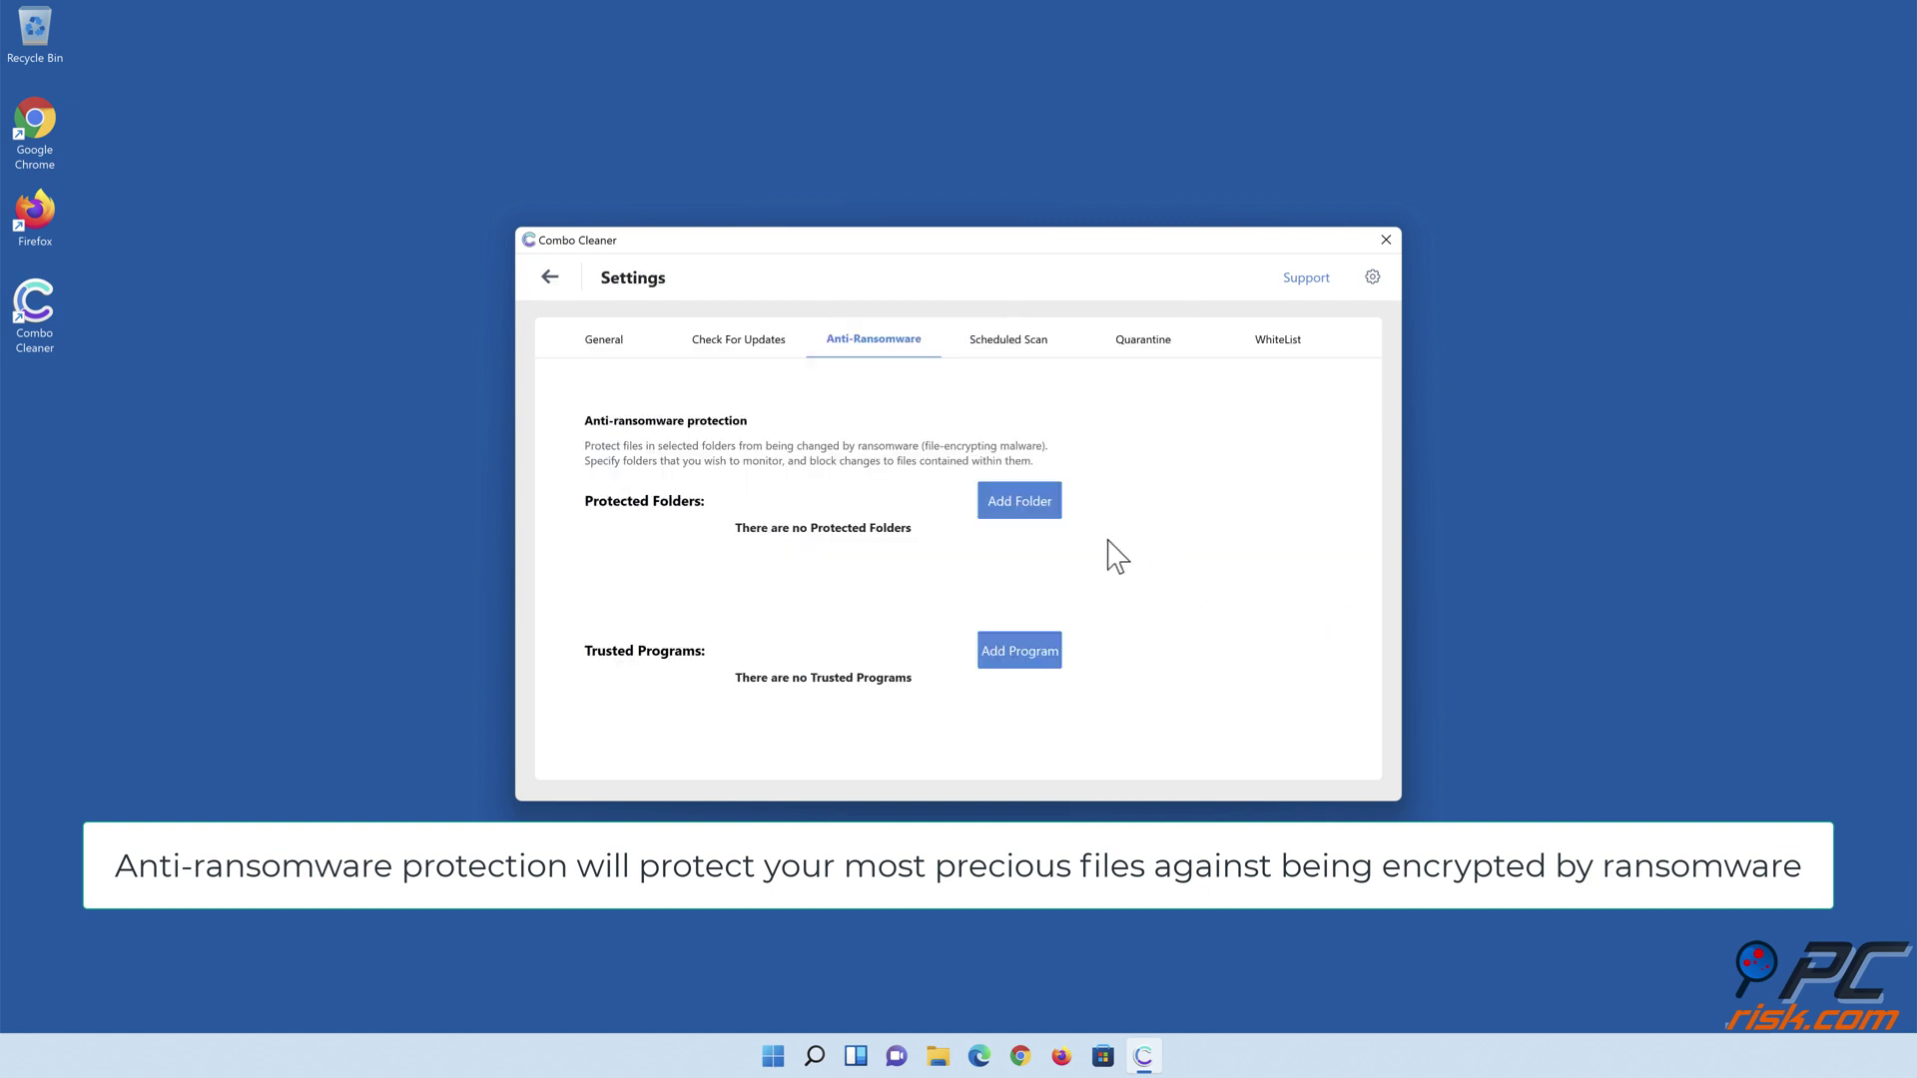
click(1029, 517)
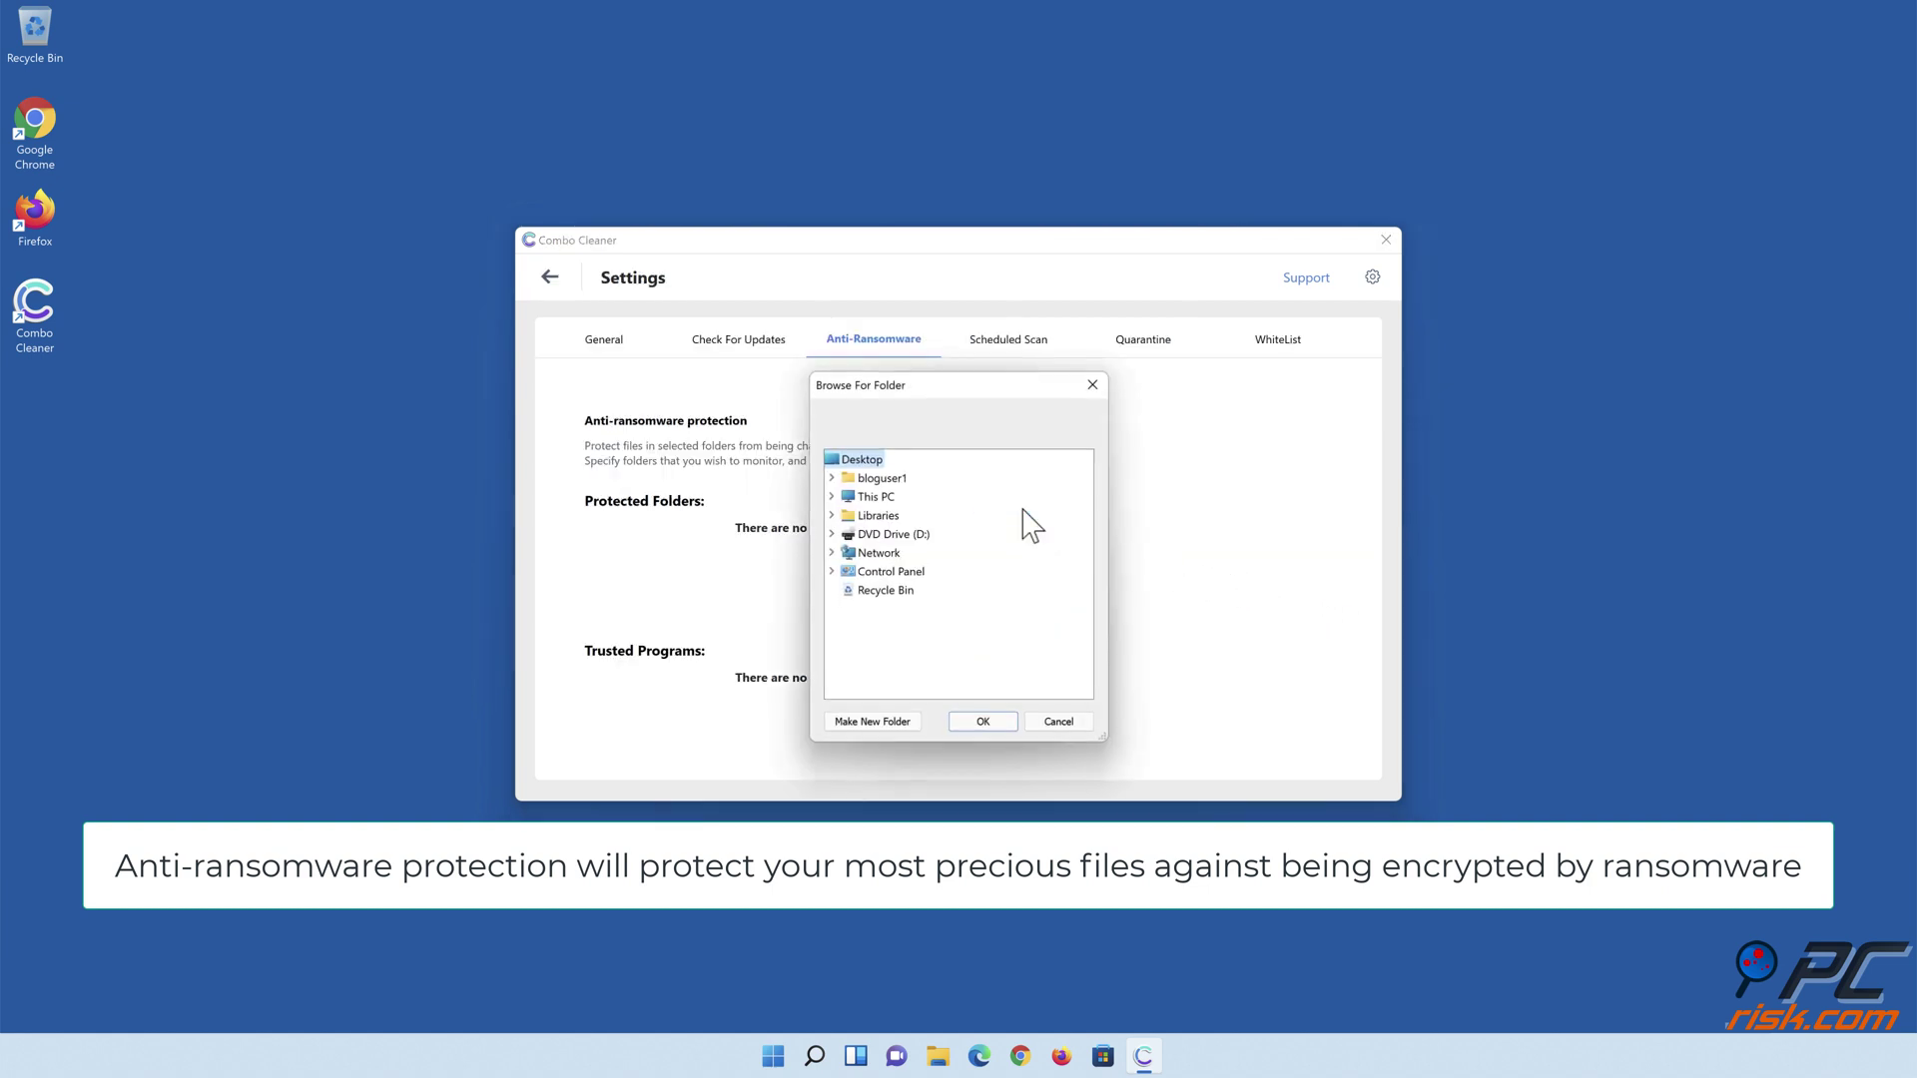
click(832, 516)
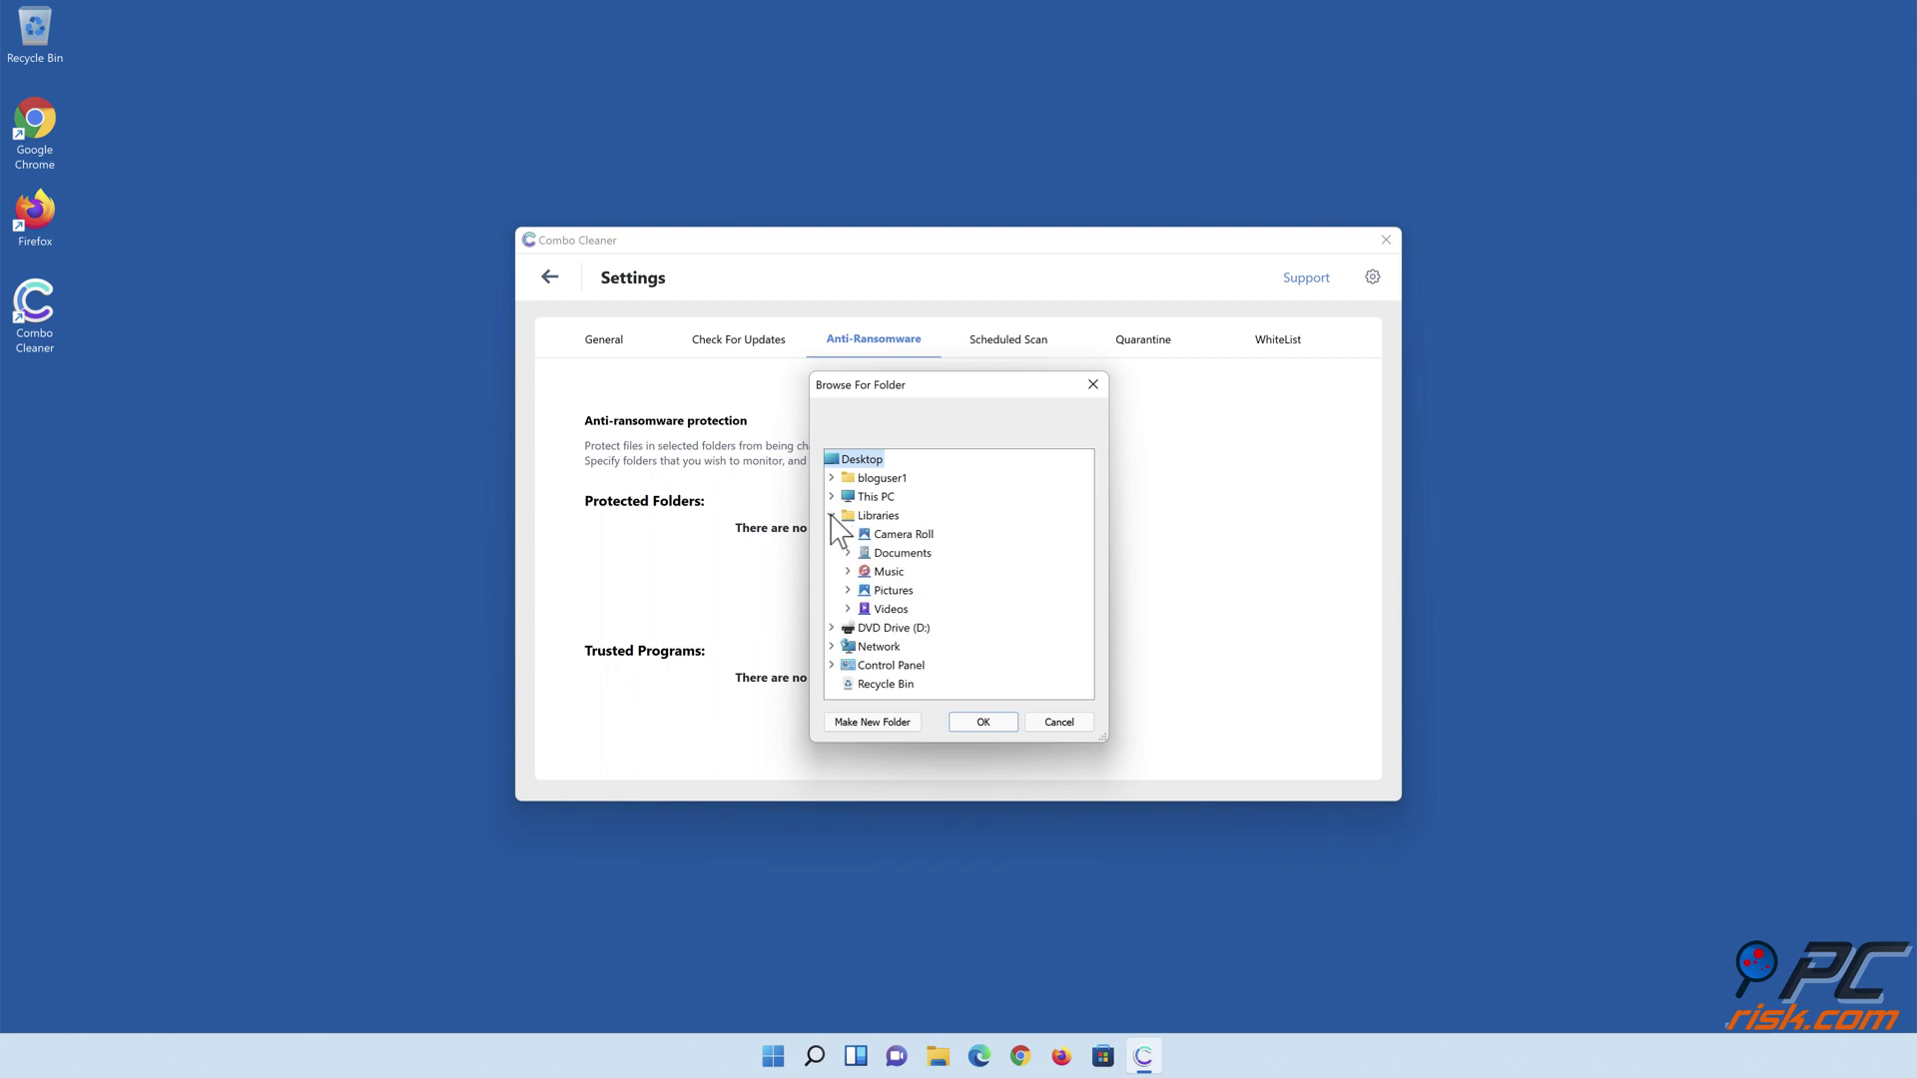
click(848, 553)
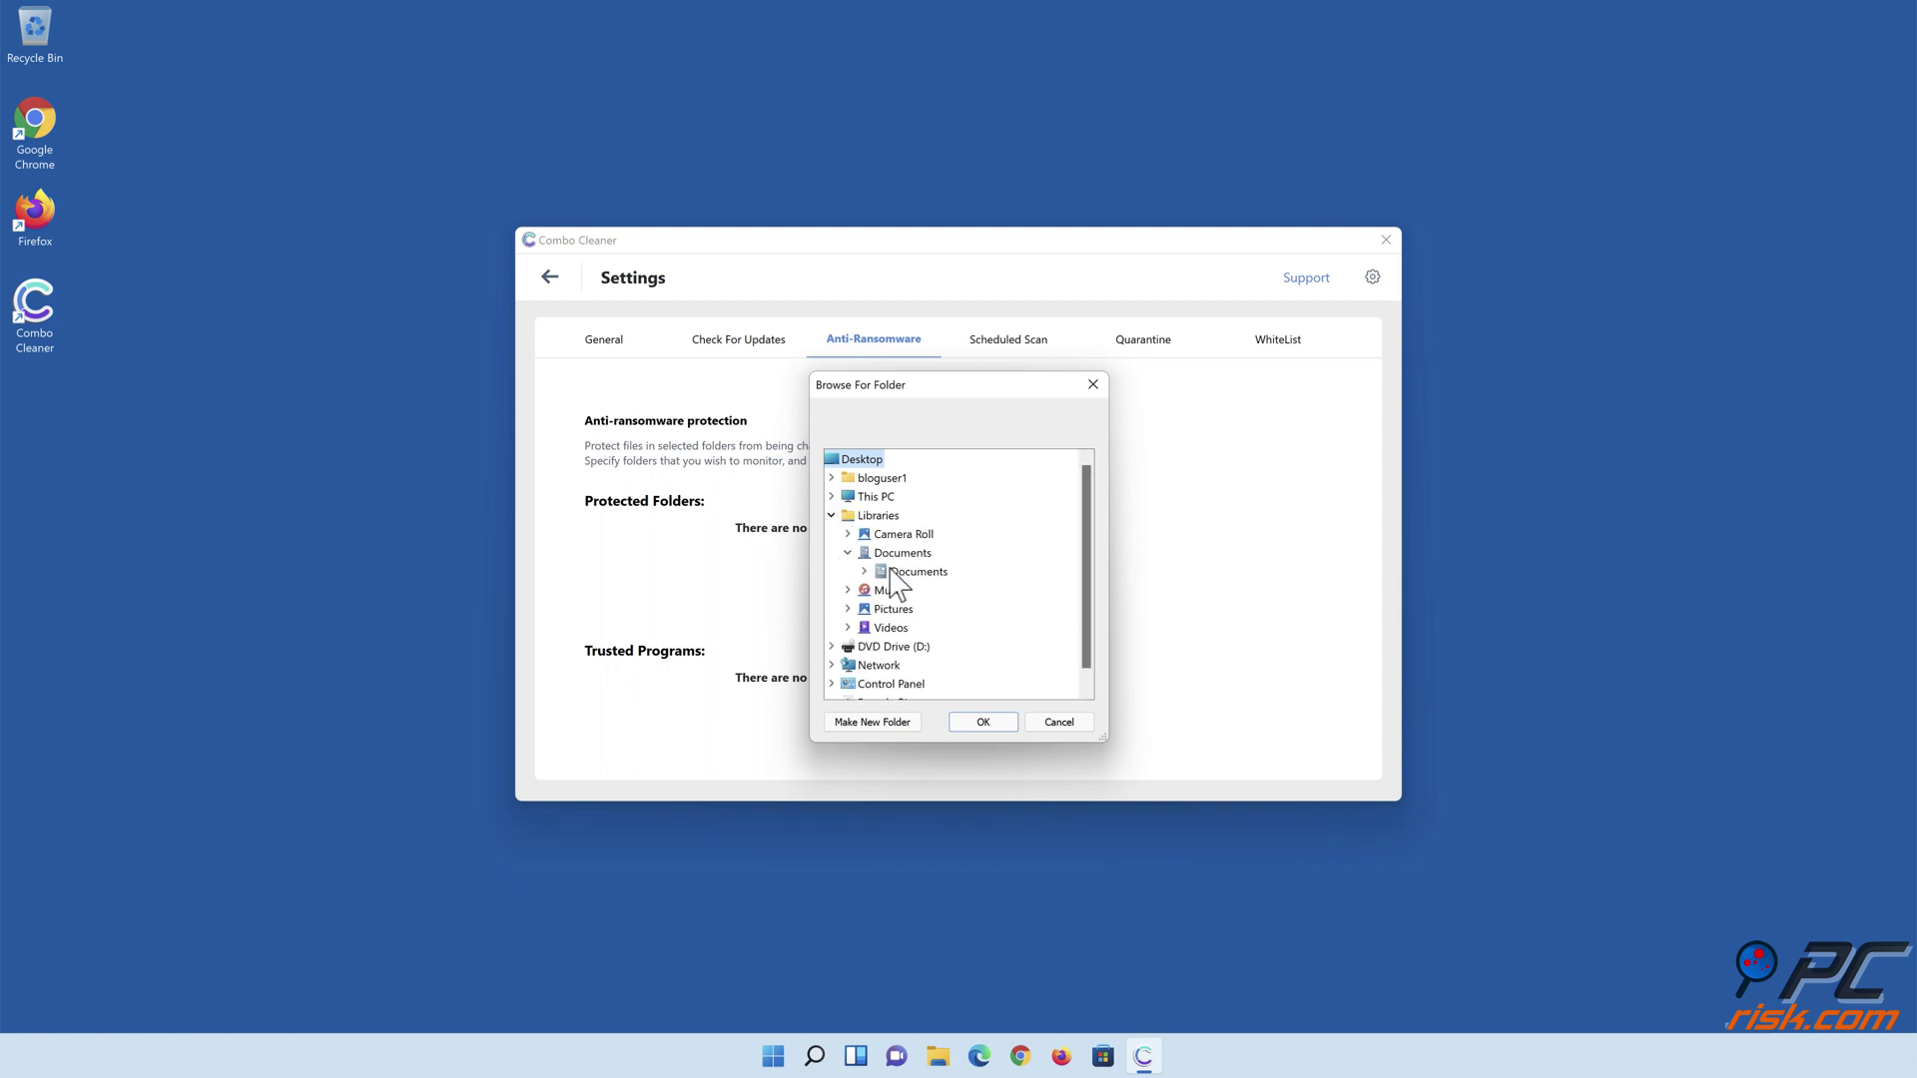
click(902, 574)
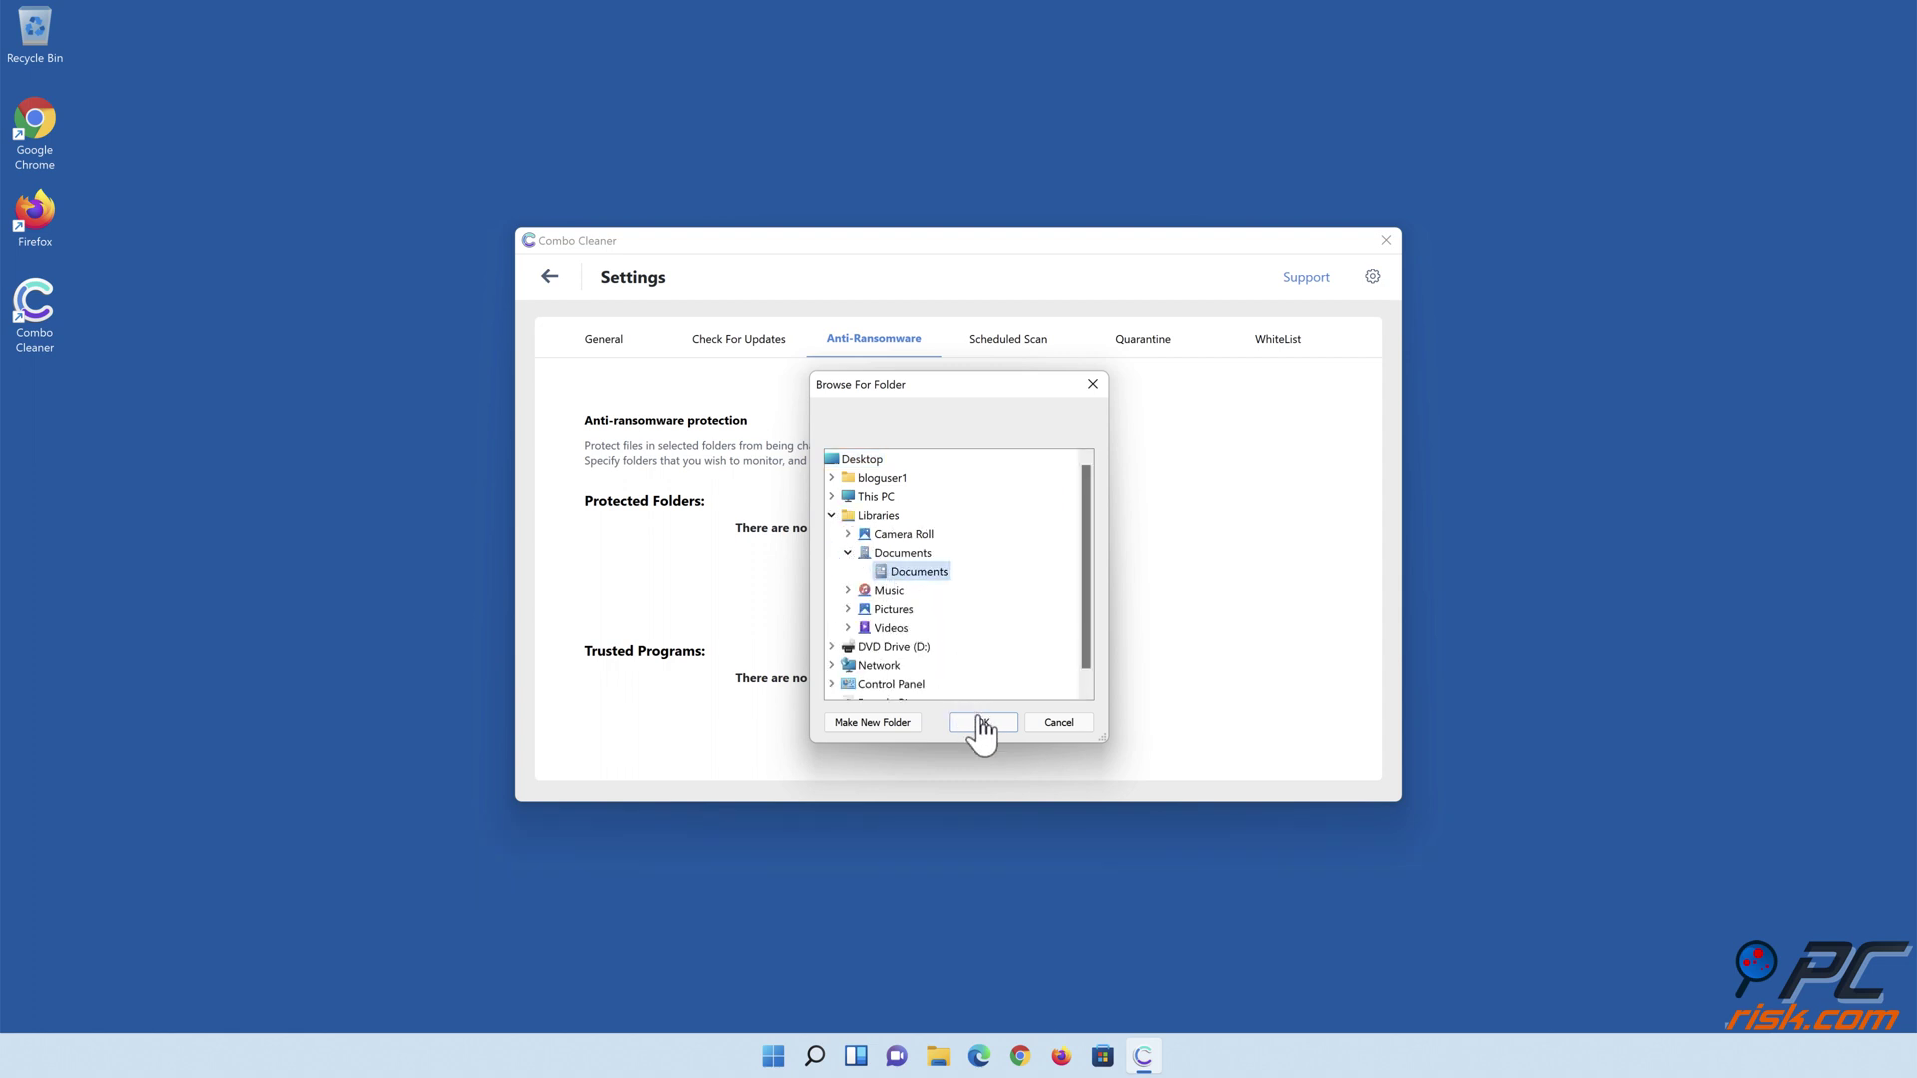
click(984, 723)
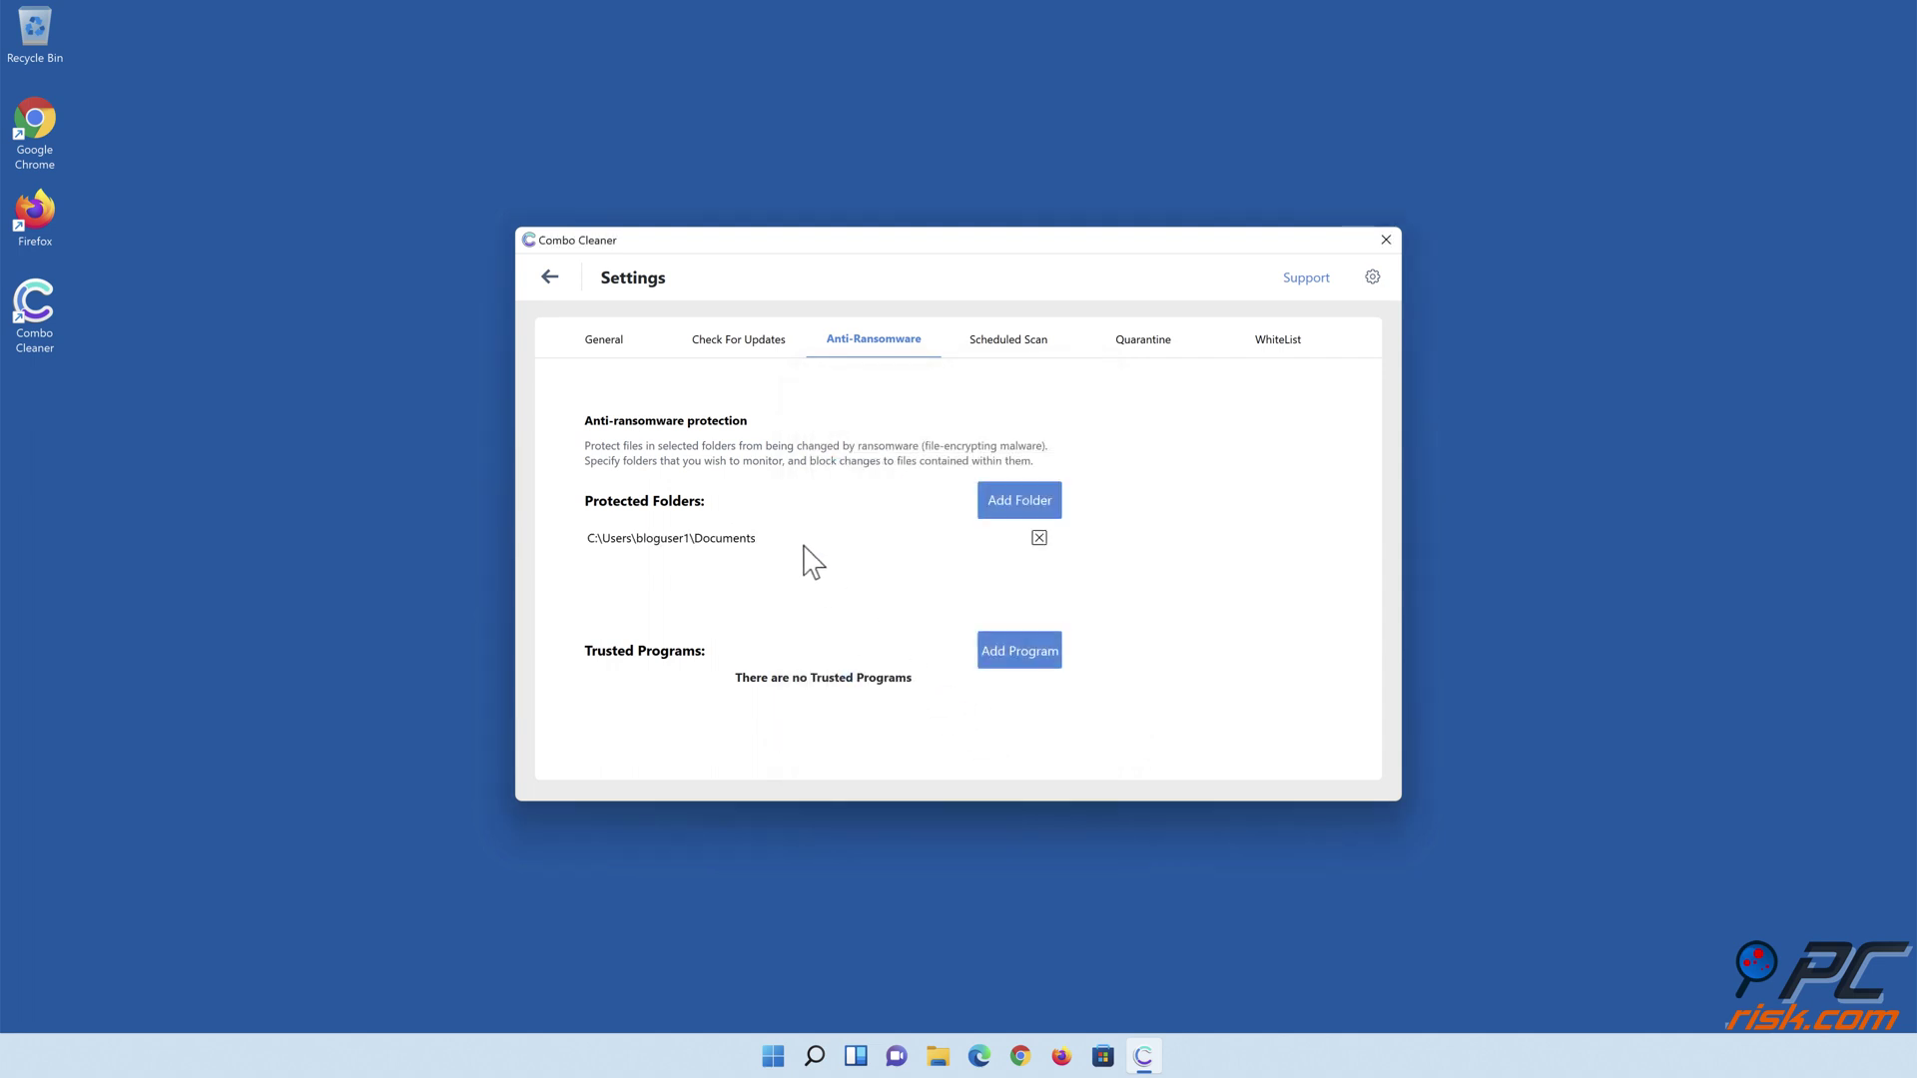
click(550, 279)
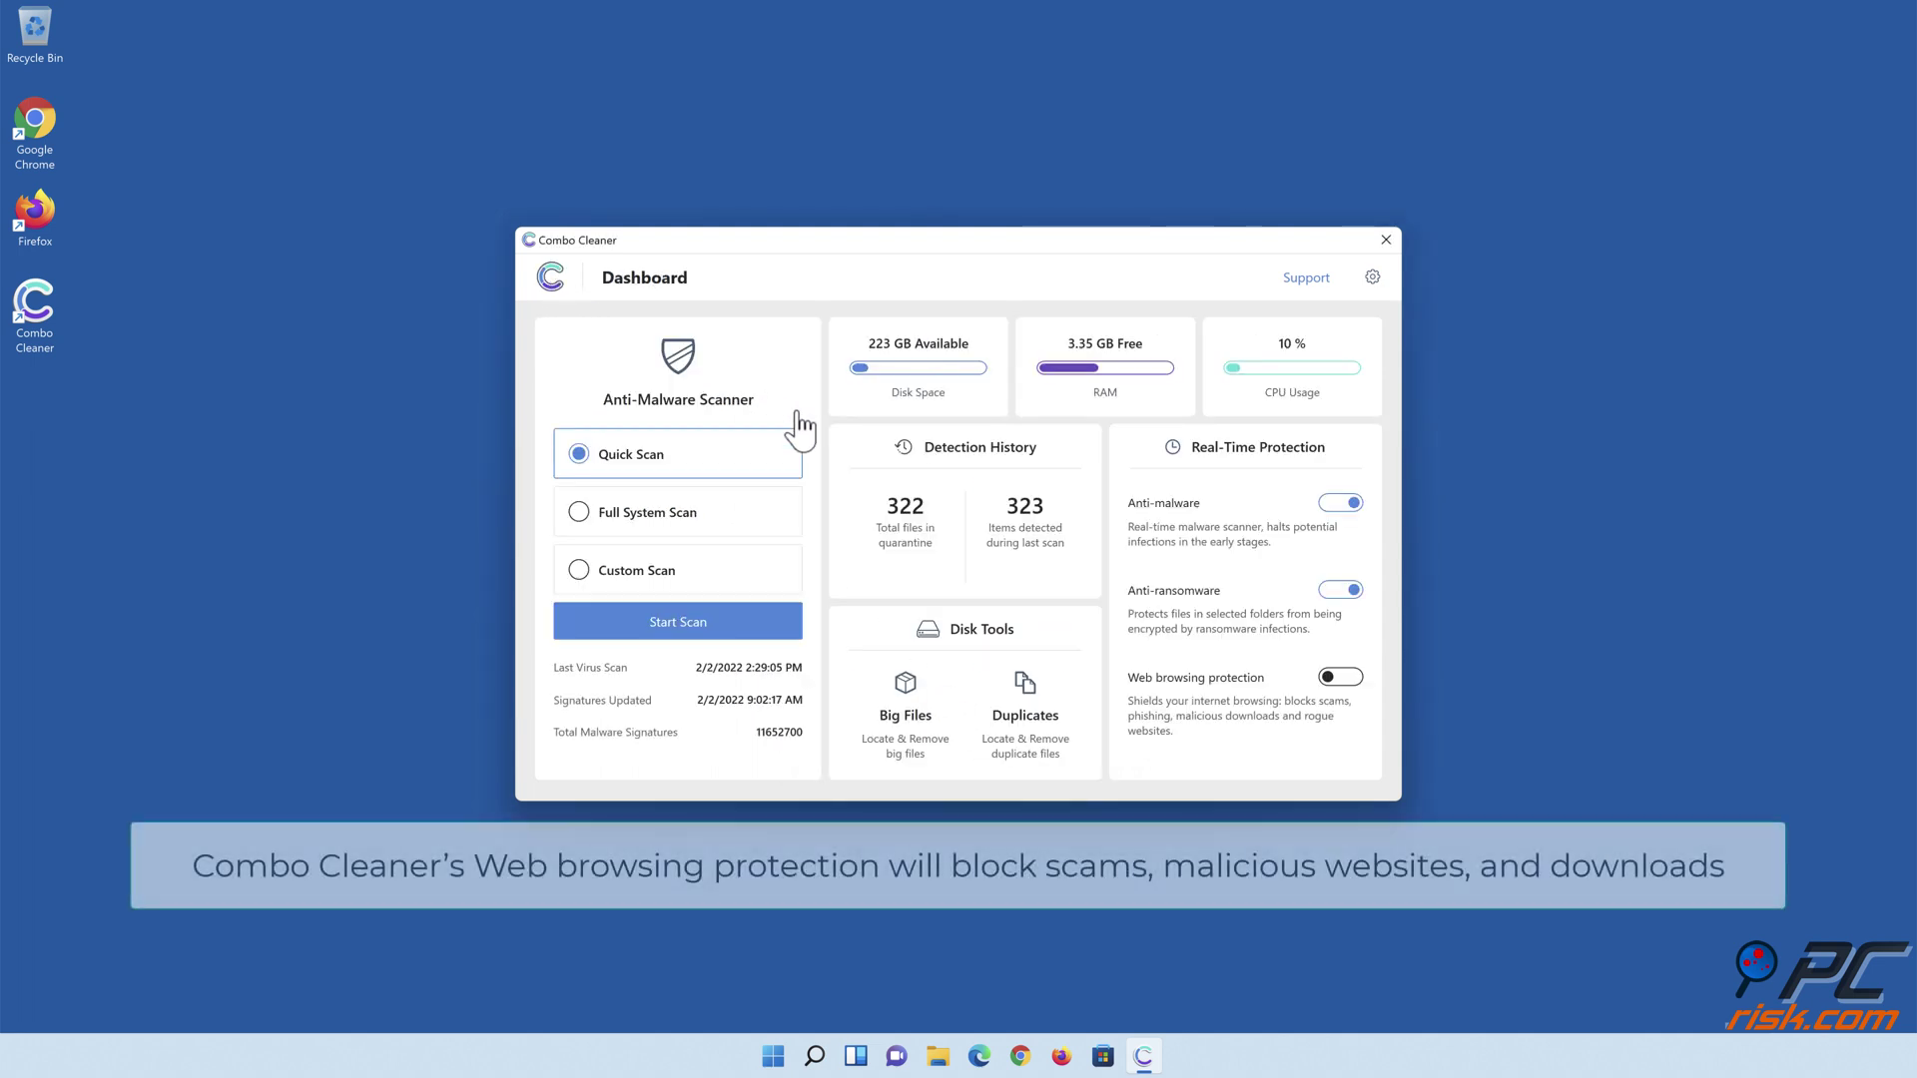
click(1340, 684)
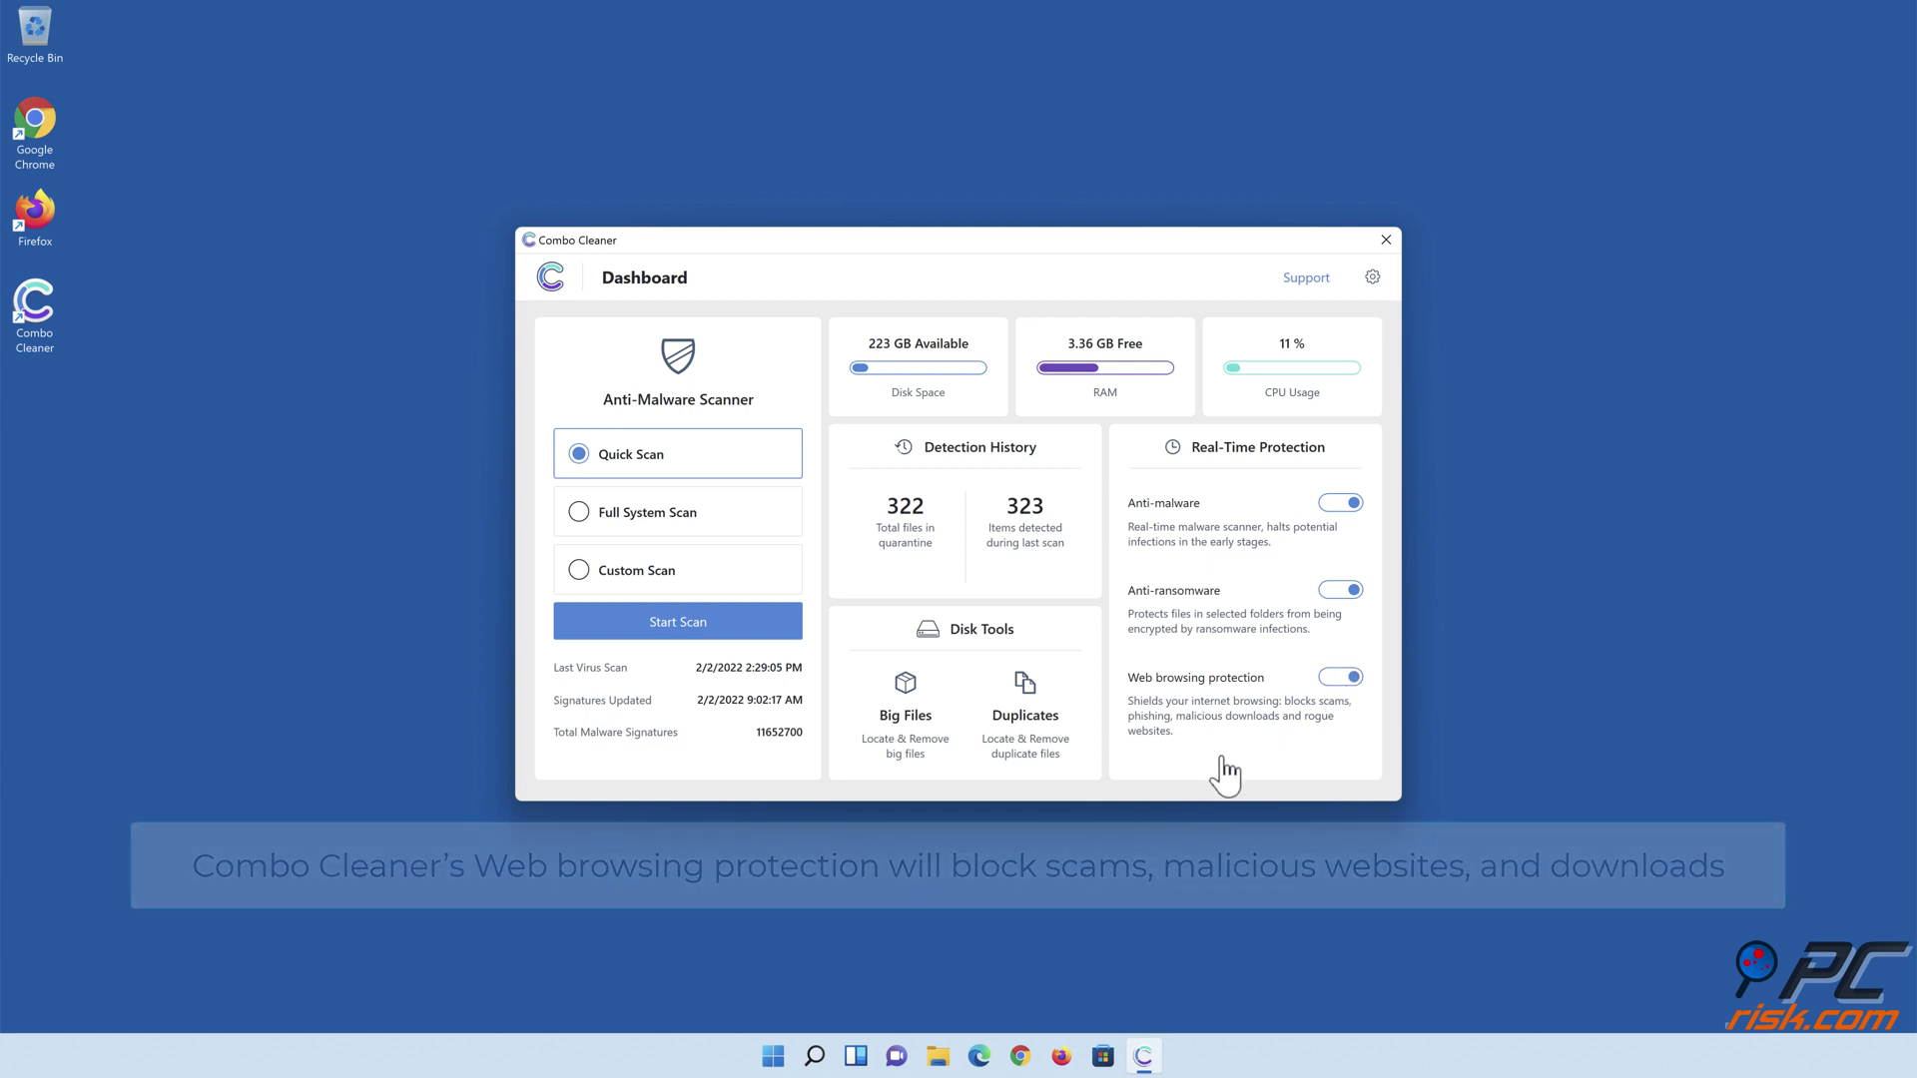